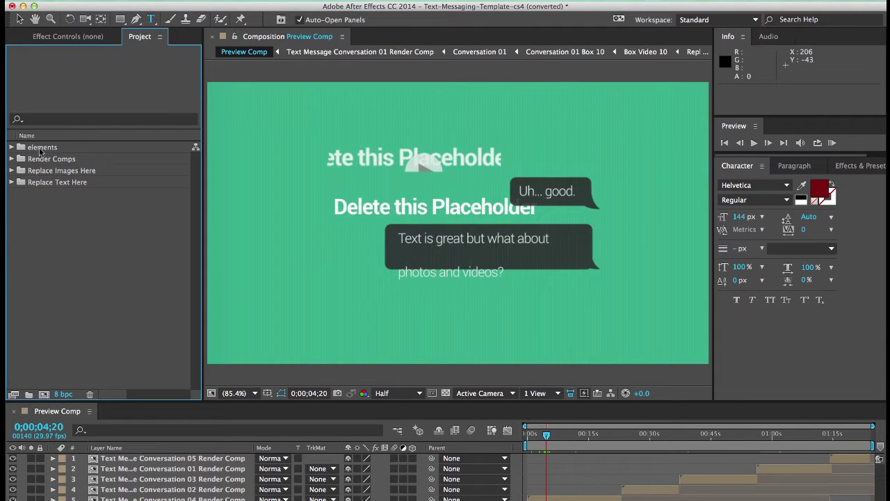
# Expand the elements folder and widen the project panel so its folder comments and item types can be read.
pyautogui.click(40, 148)
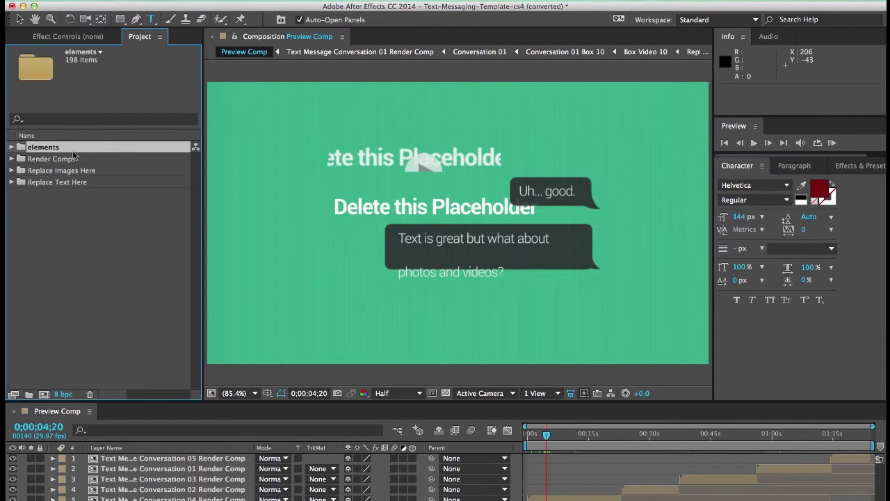
pyautogui.click(11, 148)
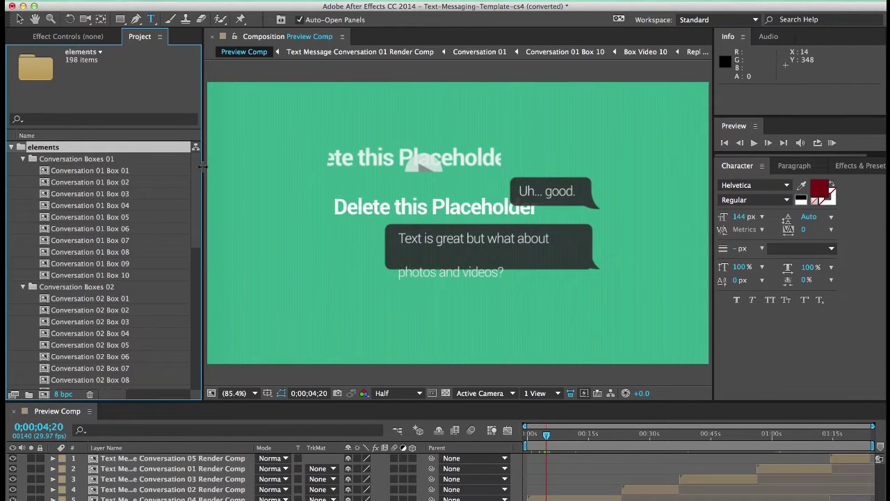
pyautogui.moveTo(203, 165); pyautogui.dragTo(331, 169)
pyautogui.moveTo(242, 136); pyautogui.dragTo(189, 136)
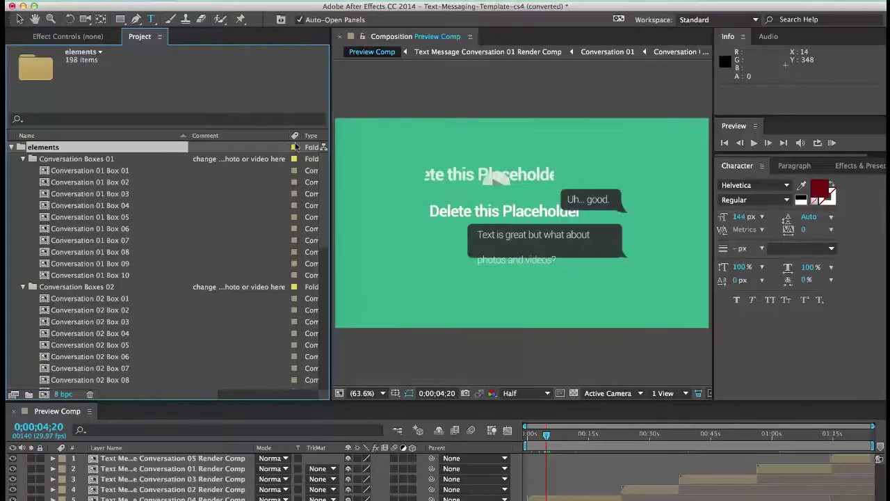
pyautogui.moveTo(291, 139); pyautogui.dragTo(396, 155)
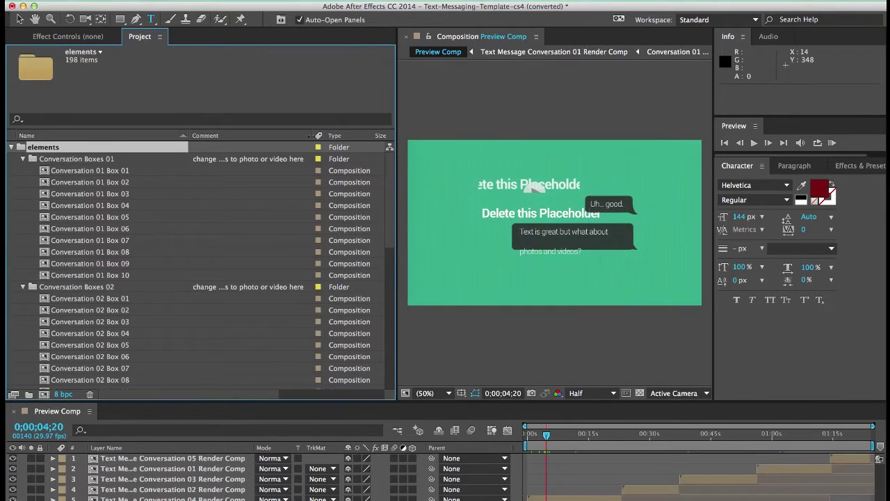
# Review the Conversation Boxes and video boxes folders within elements, and collapse the open folders.
pyautogui.click(70, 159)
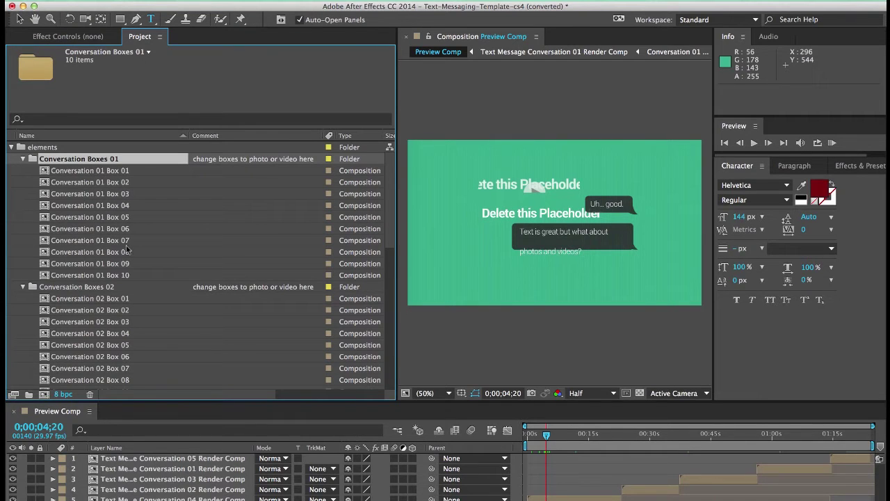
pyautogui.click(23, 159)
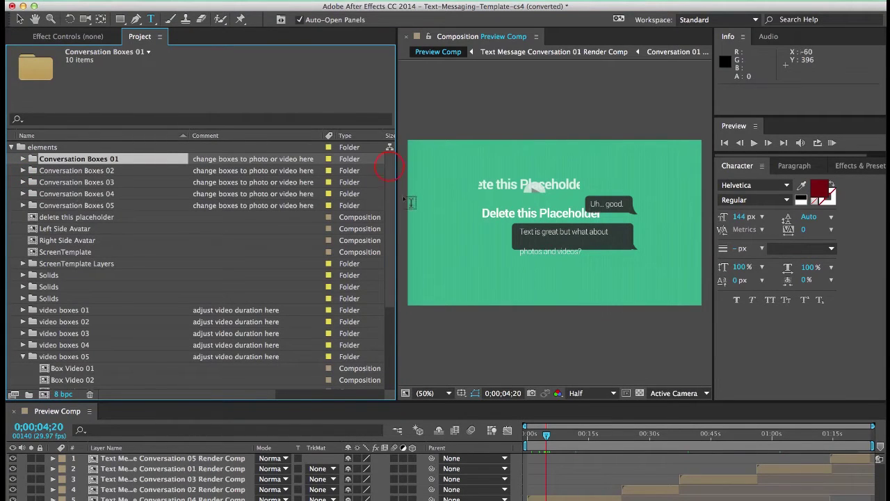
pyautogui.moveTo(389, 173); pyautogui.dragTo(391, 238)
pyautogui.click(70, 207)
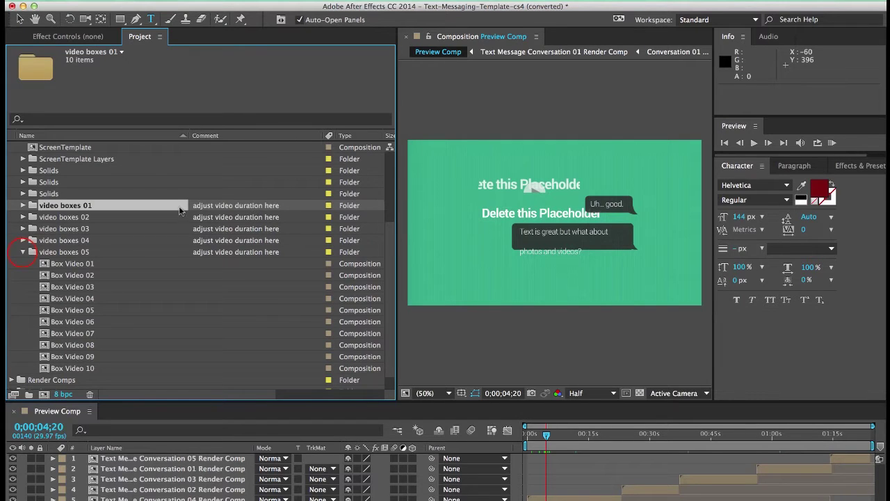
pyautogui.click(23, 252)
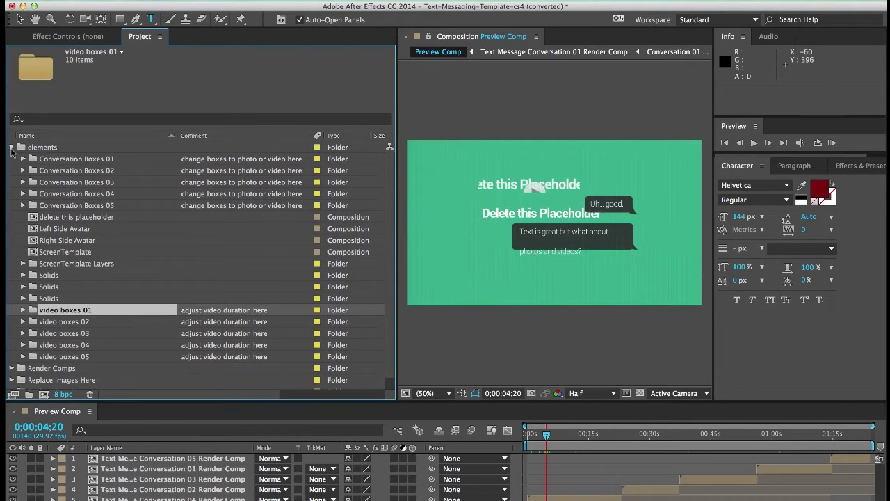
pyautogui.click(11, 147)
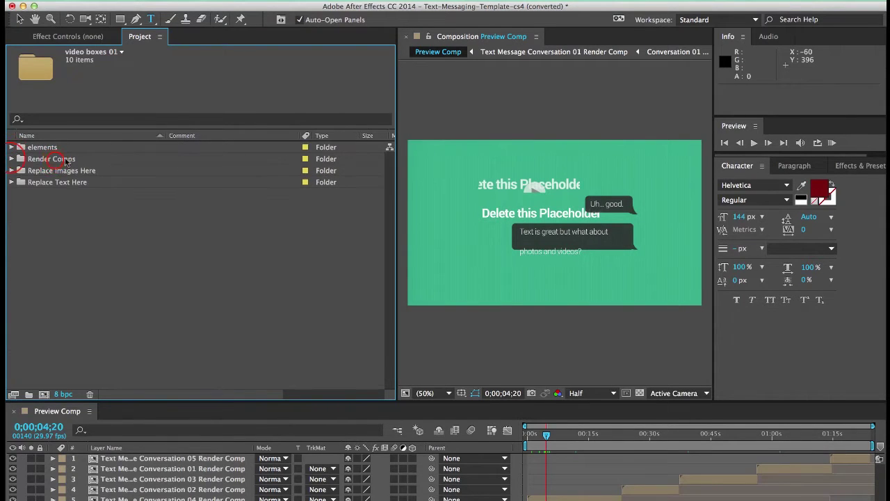
# Examine the Preview Comp and the Text Message Conversation 01 Render Comp in the Render Comps folder, widening the name column.
pyautogui.click(52, 159)
pyautogui.click(11, 158)
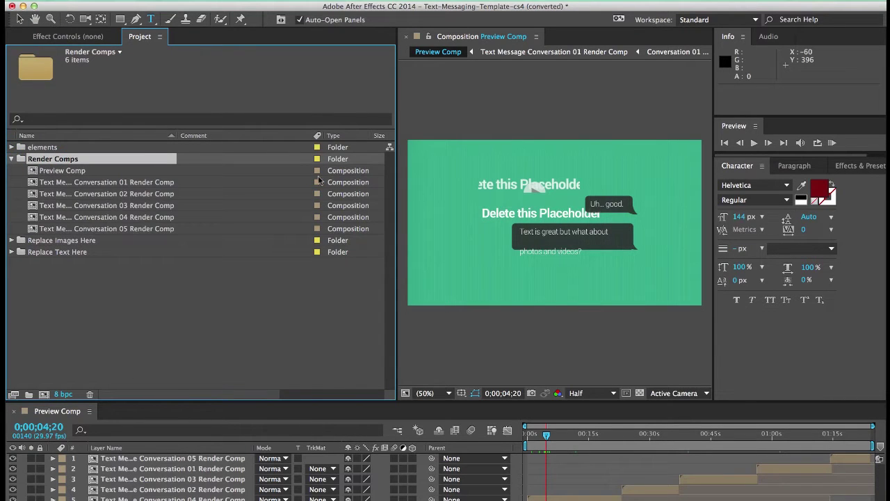
pyautogui.click(179, 137)
pyautogui.moveTo(177, 135); pyautogui.dragTo(235, 136)
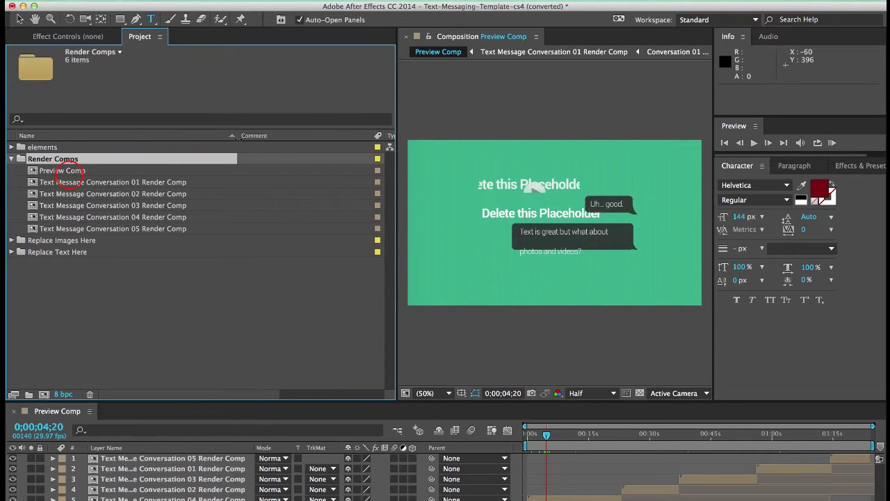
pyautogui.click(62, 172)
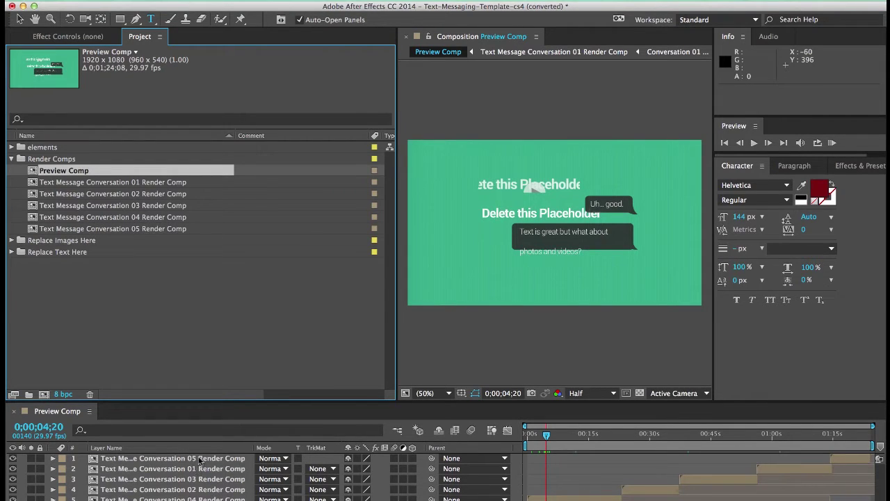
pyautogui.click(177, 182)
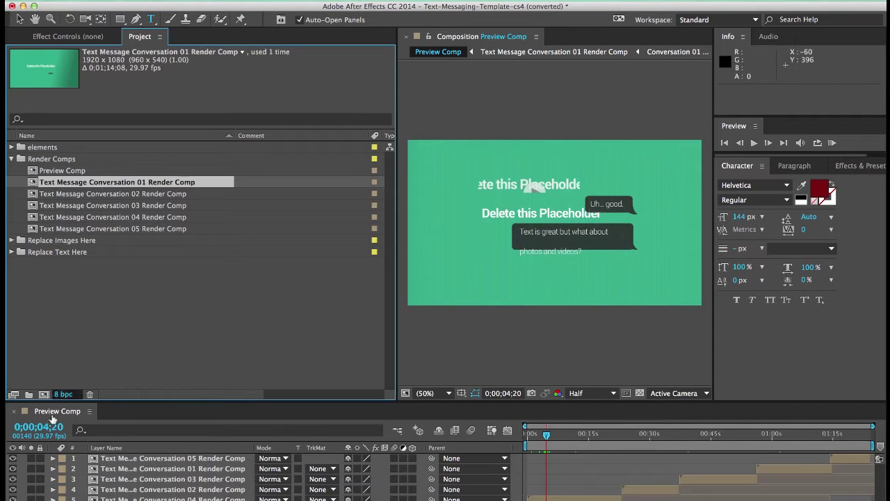
pyautogui.click(11, 159)
# Examine the photo and video placeholders for Box 01 of Conversation 01 in the Replace Images Here folder, and collapse the folders.
pyautogui.click(60, 173)
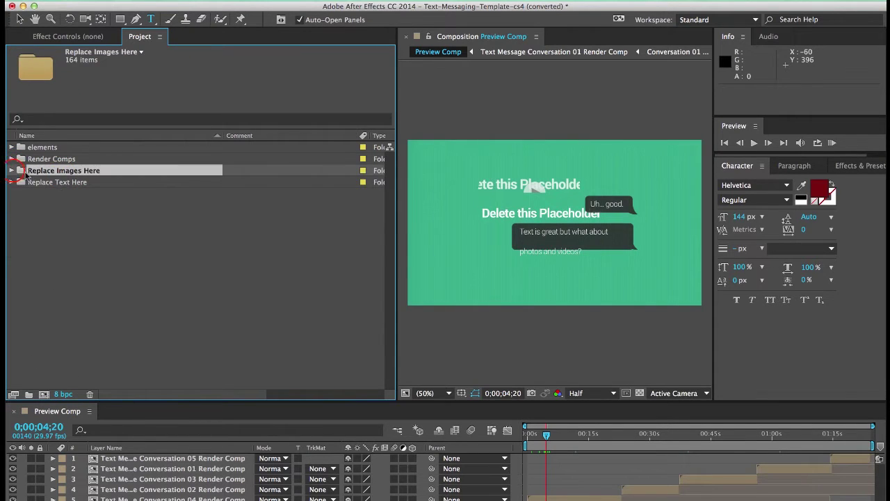
pyautogui.click(12, 171)
pyautogui.click(35, 183)
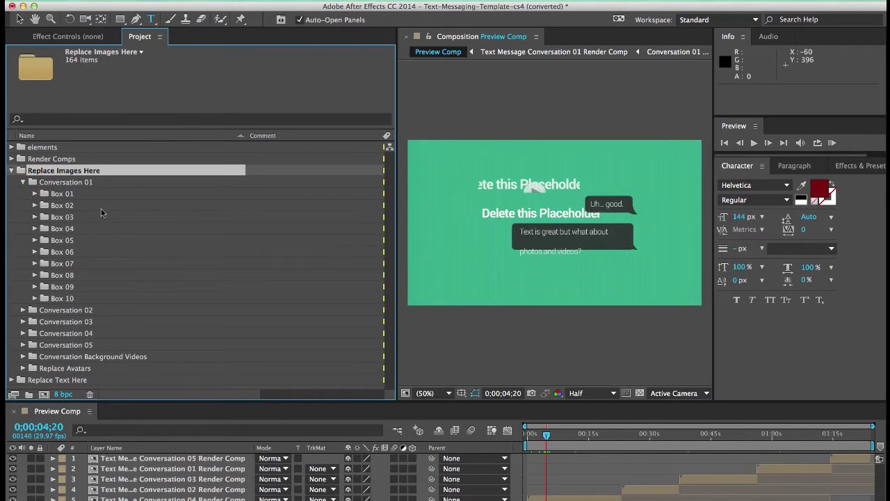
pyautogui.click(35, 193)
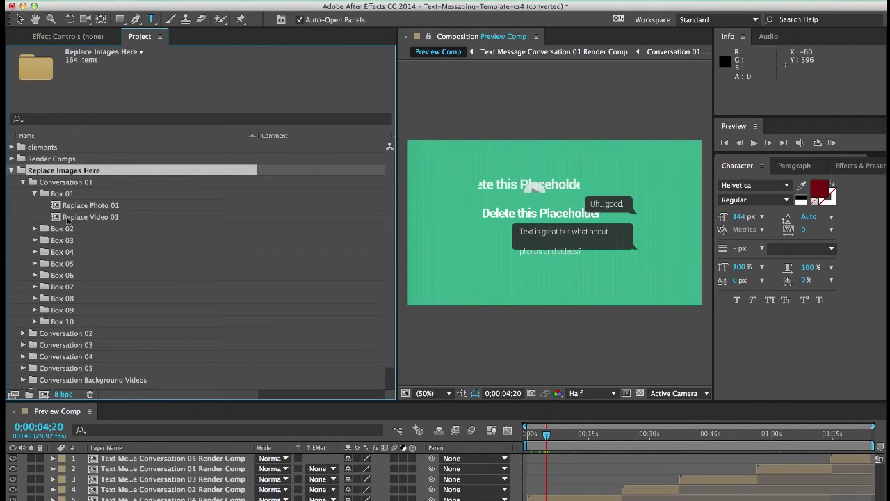
pyautogui.click(34, 194)
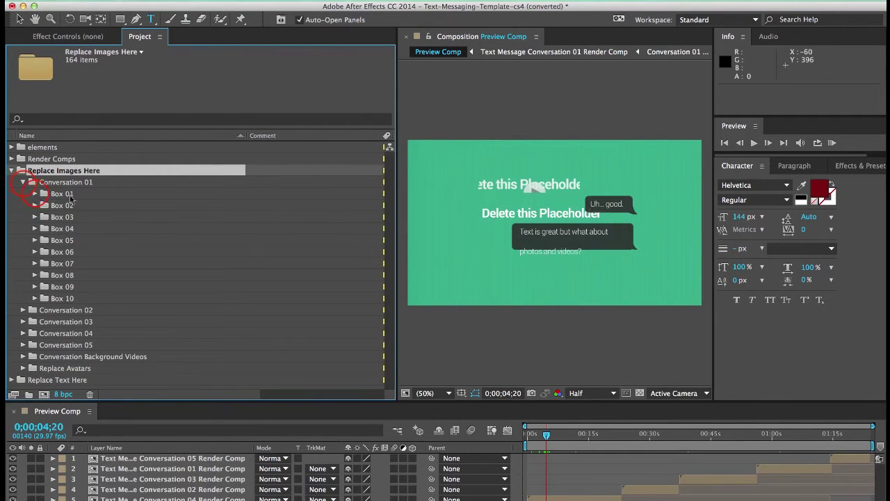
pyautogui.click(23, 182)
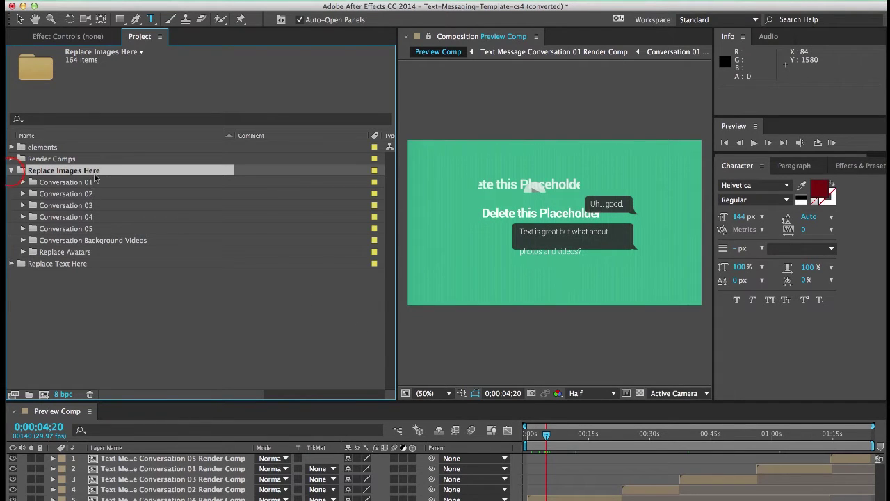
pyautogui.click(11, 171)
# Open the Conversation 01 composition from the Replace Text Here folder.
pyautogui.click(55, 182)
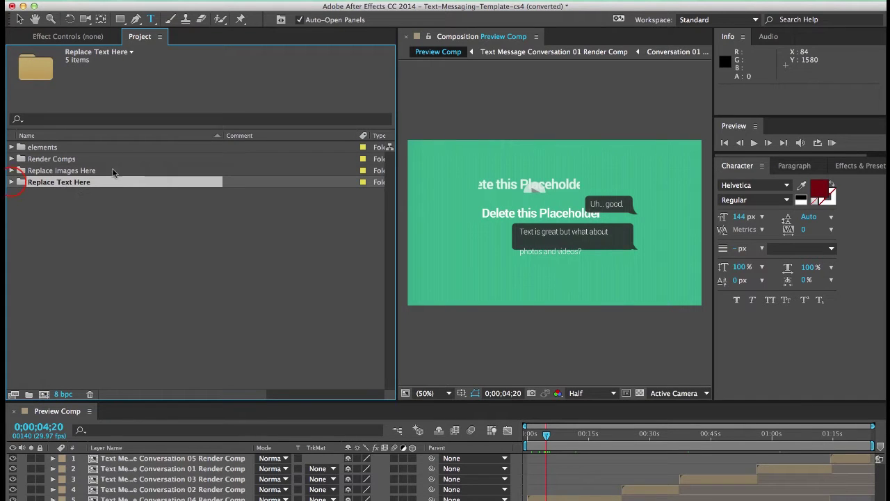
pyautogui.click(11, 182)
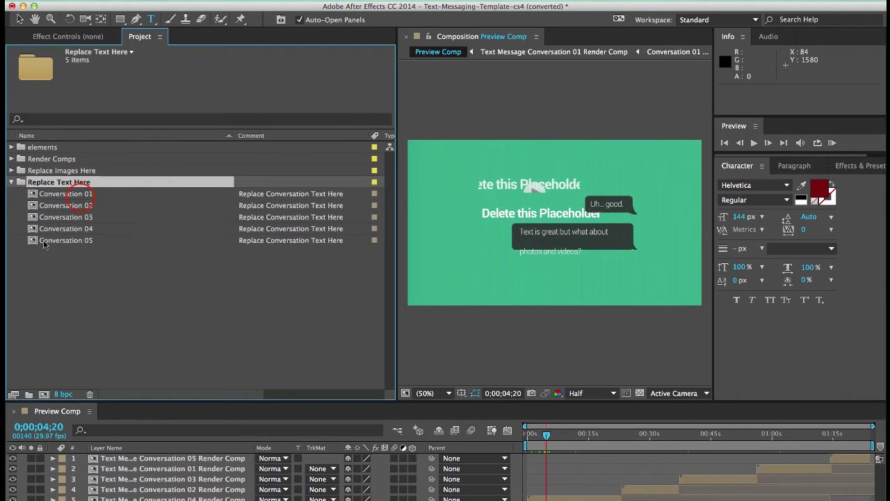
pyautogui.click(77, 194)
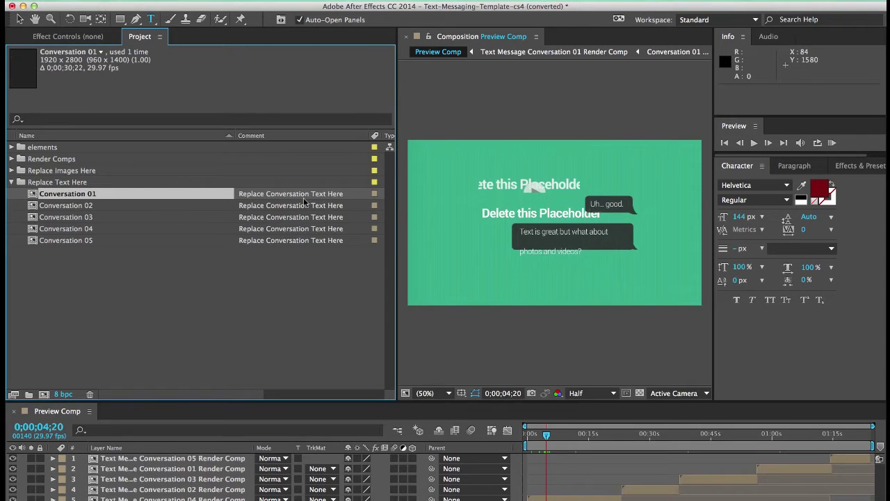
pyautogui.doubleClick(70, 194)
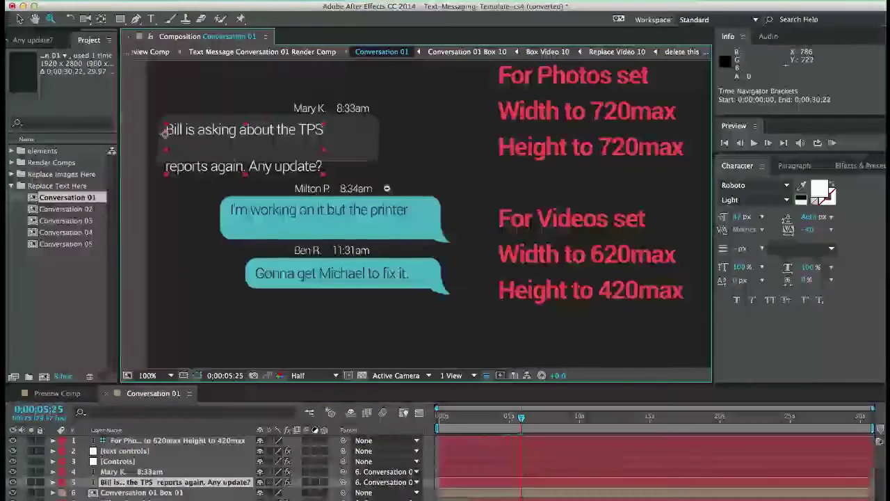
# Examine the whole Conversation 01 composition and its message bubbles up close at 100% magnification.
pyautogui.keyDown('alt'); pyautogui.click(413, 194); pyautogui.keyUp('alt')
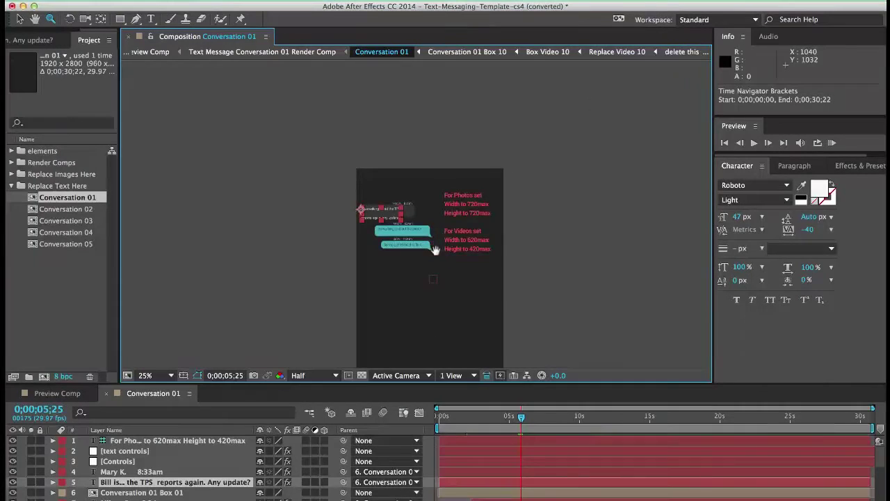
pyautogui.press('h')
pyautogui.moveTo(434, 248); pyautogui.dragTo(353, 199)
pyautogui.press('z')
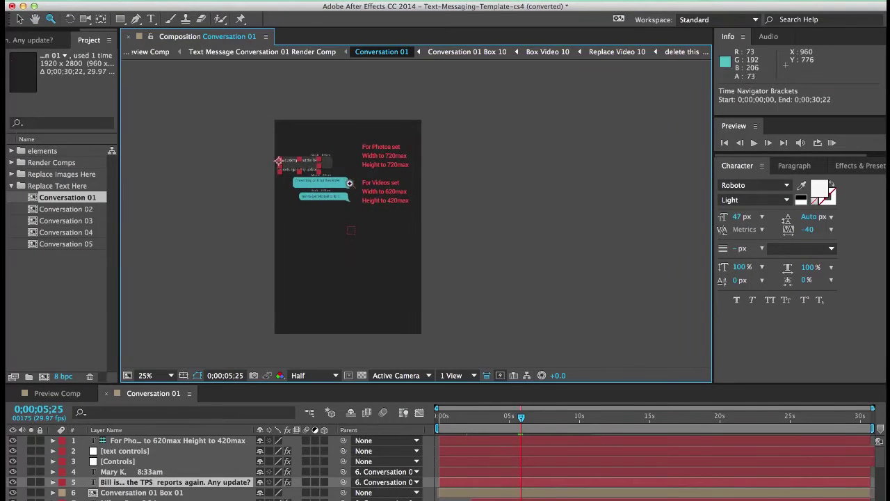
pyautogui.click(331, 170)
pyautogui.click(373, 211)
pyautogui.press('h')
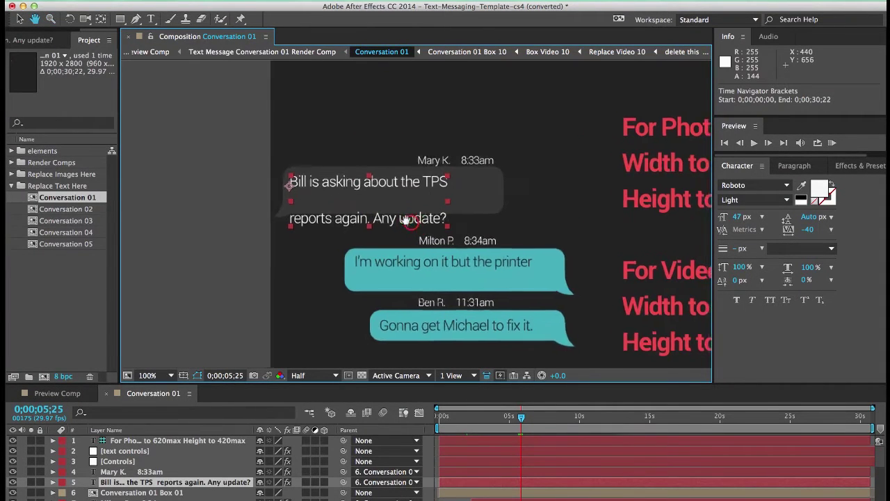
pyautogui.moveTo(410, 217); pyautogui.dragTo(374, 180)
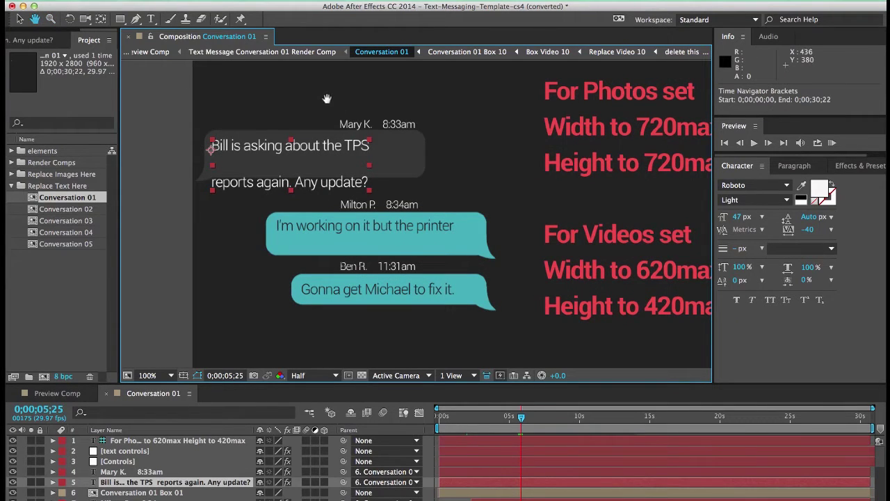
pyautogui.click(296, 112)
pyautogui.moveTo(307, 115); pyautogui.dragTo(271, 101)
# Enlarge the timeline area and show the text controls layer's effect controls in a widened panel.
pyautogui.moveTo(397, 384); pyautogui.dragTo(400, 316)
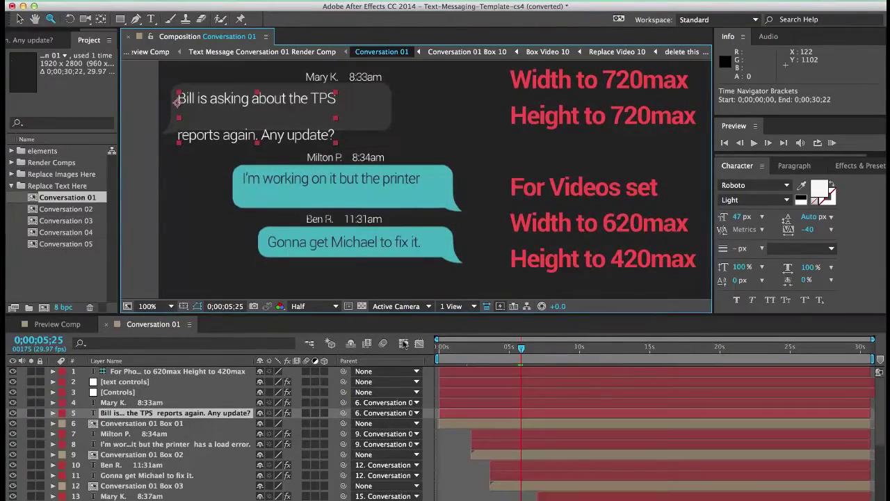
pyautogui.moveTo(881, 413)
pyautogui.mouseDown()
pyautogui.moveTo(881, 426)
pyautogui.moveTo(881, 411)
pyautogui.mouseUp()
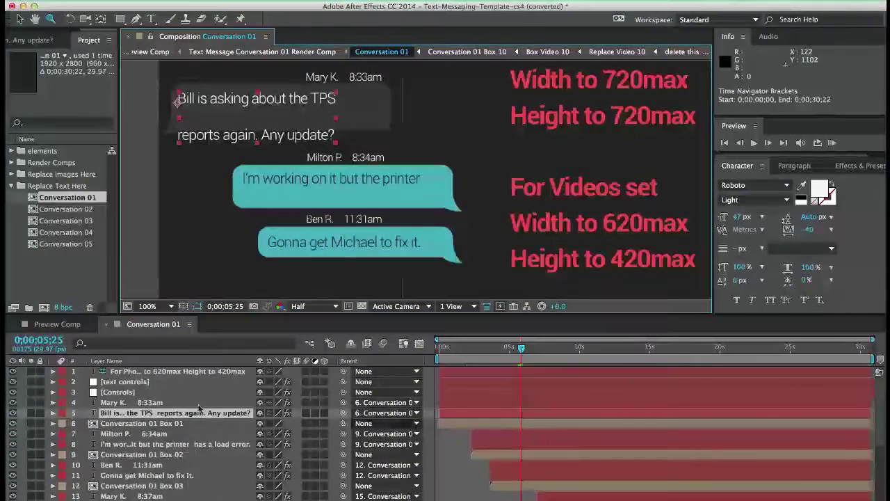
pyautogui.click(139, 381)
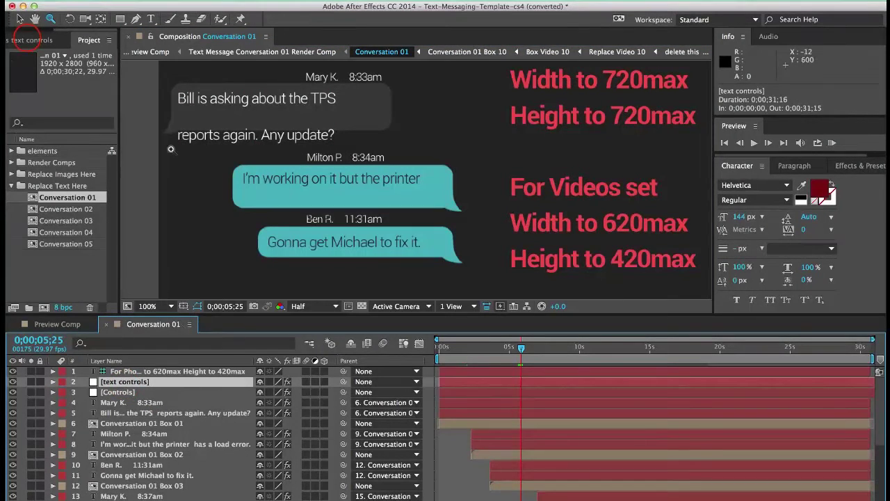
pyautogui.click(27, 40)
pyautogui.moveTo(119, 59); pyautogui.dragTo(226, 60)
# Try a red Right Side Text Color on the text controls layer and undo the color change.
pyautogui.click(69, 64)
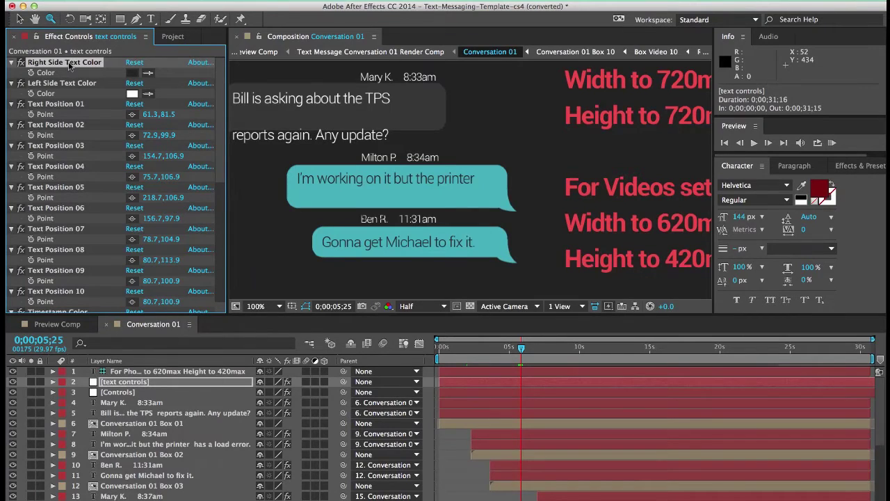
pyautogui.click(133, 73)
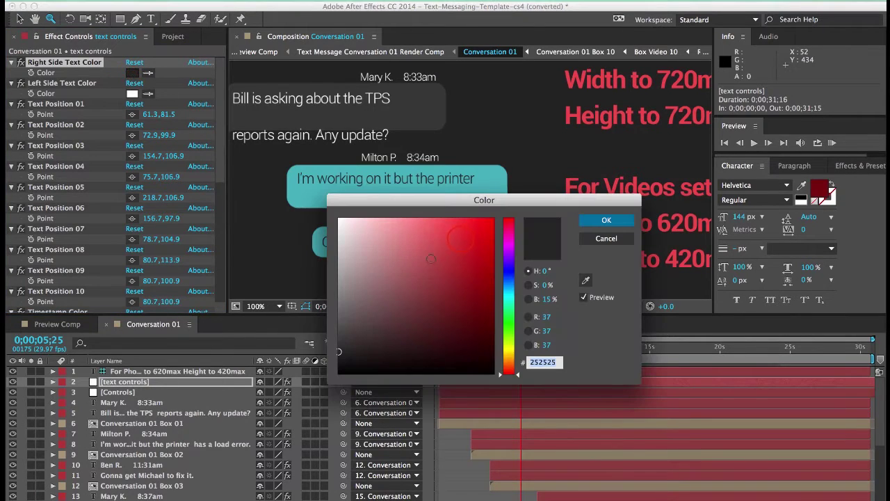
pyautogui.click(462, 241)
pyautogui.click(606, 220)
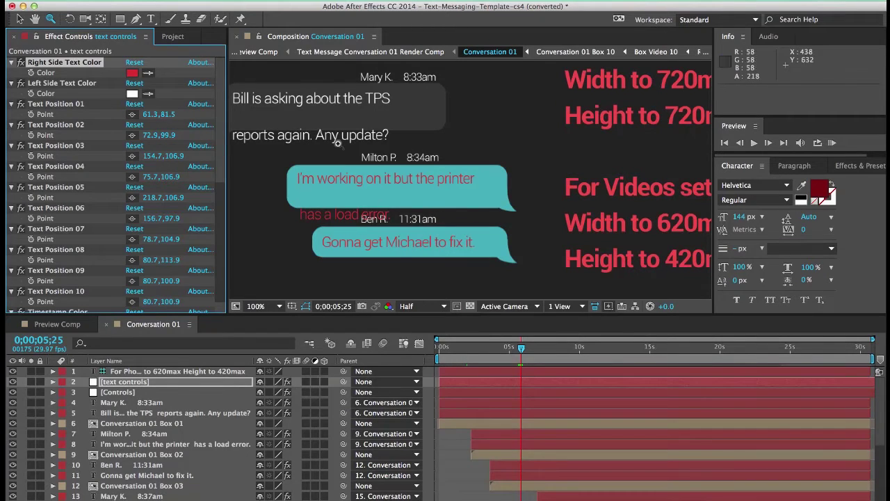
pyautogui.press('super+z')
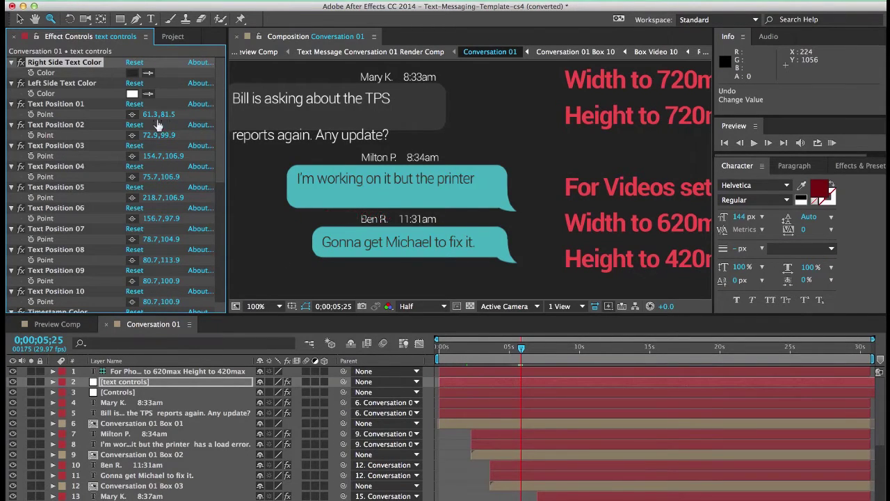
# Shift Text Position 01 and Text Position 02 slightly to the right, and select the Timestamp Color effect.
pyautogui.moveTo(149, 114); pyautogui.dragTo(152, 135)
pyautogui.scroll(-5, 182, 163)
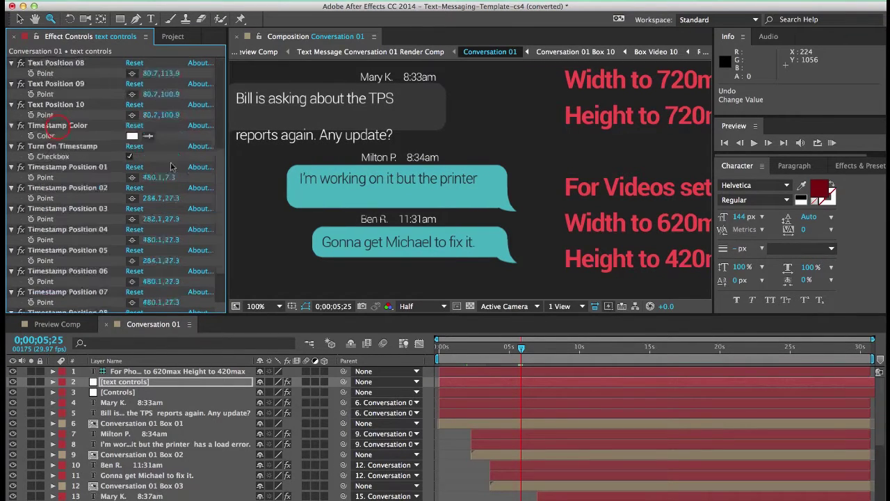
pyautogui.click(57, 127)
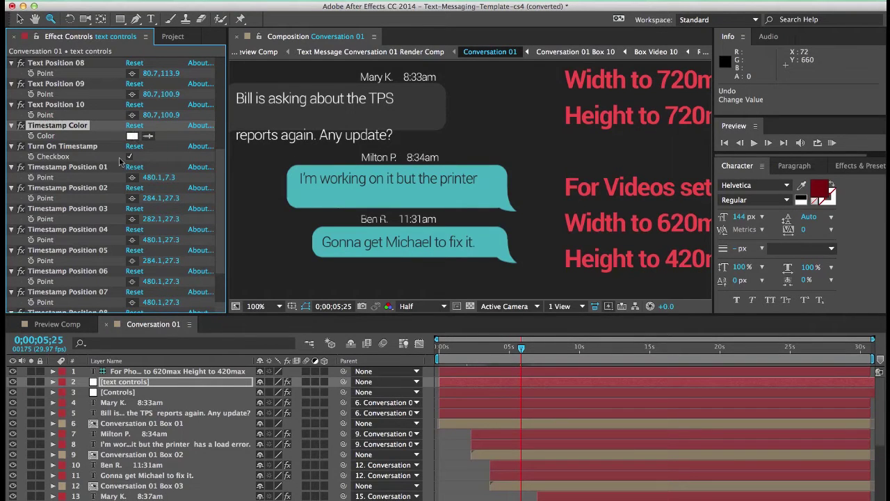
# Switch the conversation's timestamps off and back on with the Turn On Timestamp effect.
pyautogui.click(63, 147)
pyautogui.click(129, 158)
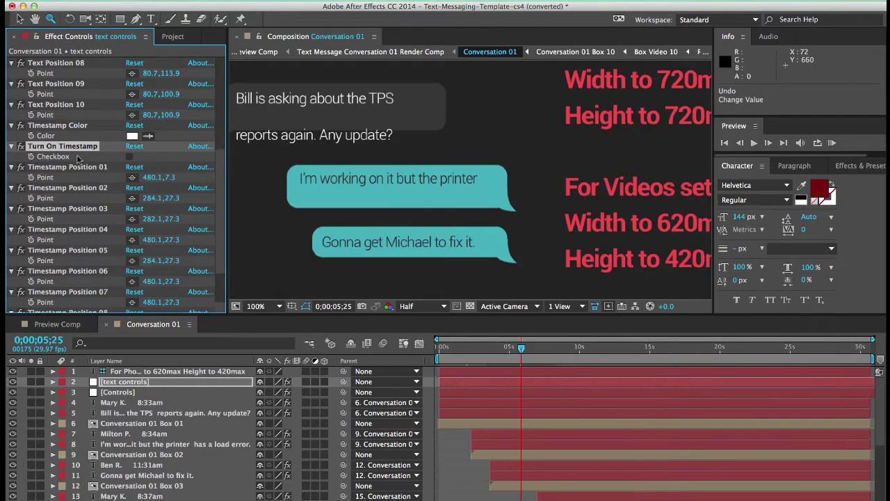
pyautogui.click(129, 157)
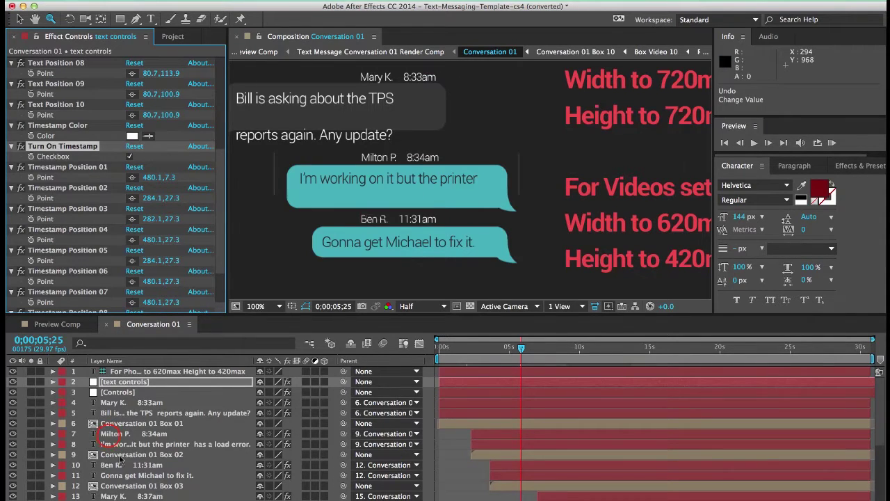
# Hide and reshow the 8:34am timestamp layer, and return to the timestamp position effects of the text controls layer.
pyautogui.click(109, 437)
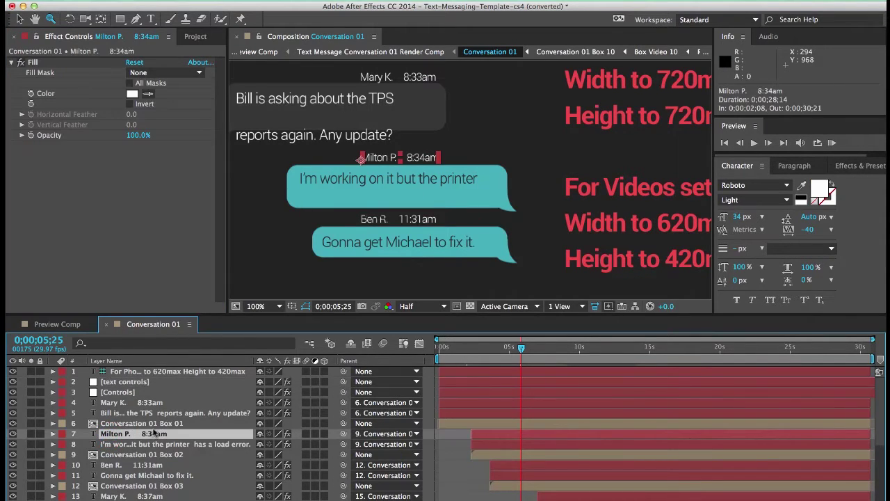
pyautogui.click(12, 434)
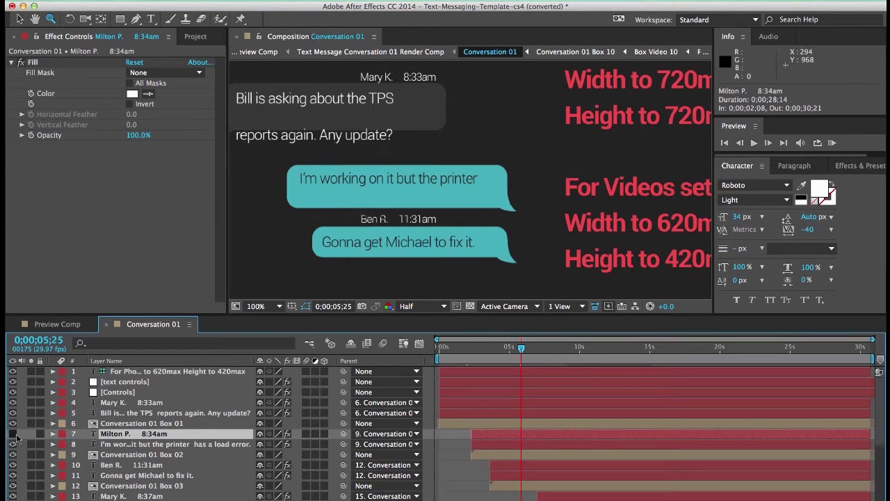
pyautogui.click(12, 434)
pyautogui.click(124, 381)
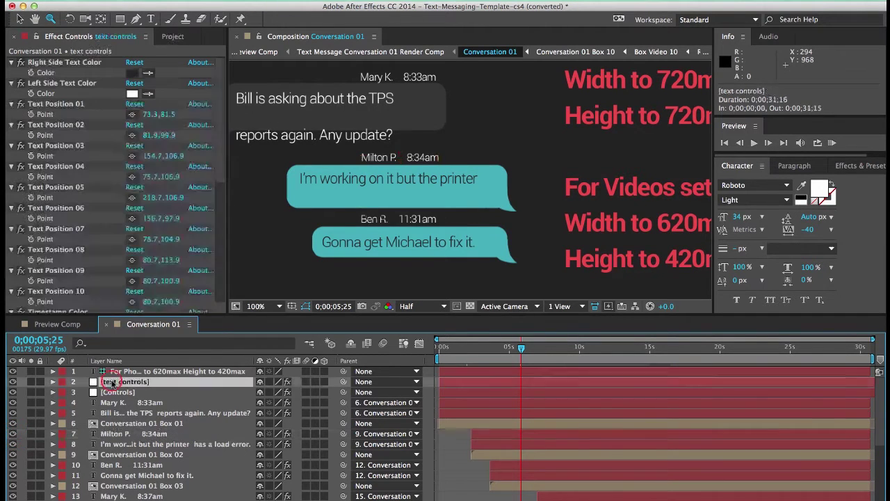
pyautogui.moveTo(218, 159); pyautogui.dragTo(221, 274)
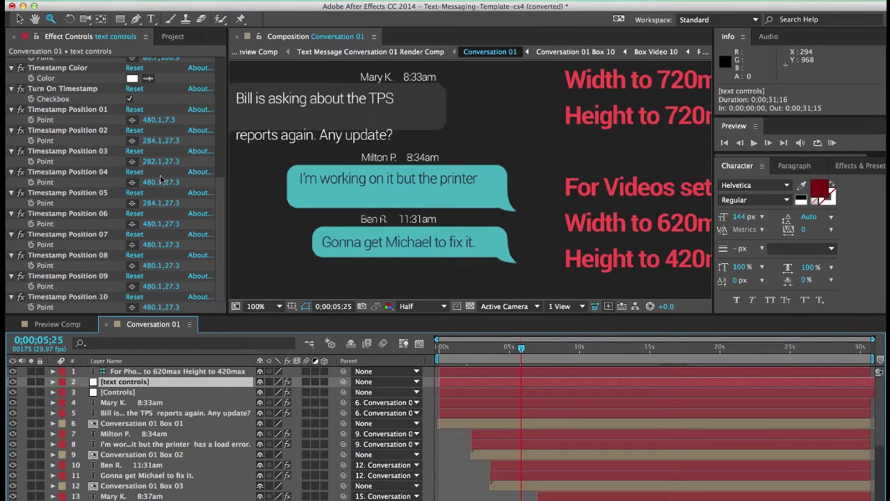
# Show the Controls layer's effects, reduce the composition view to 50%, and select the Left Side Color effect.
pyautogui.click(115, 394)
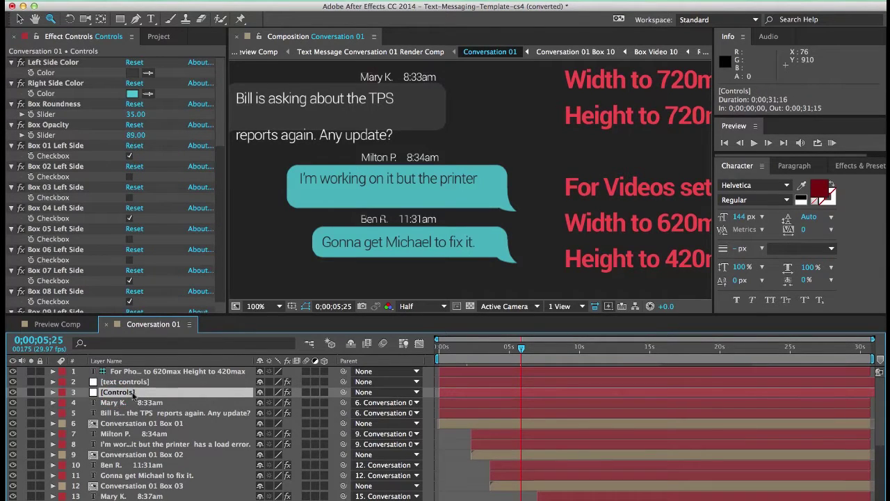
pyautogui.click(64, 35)
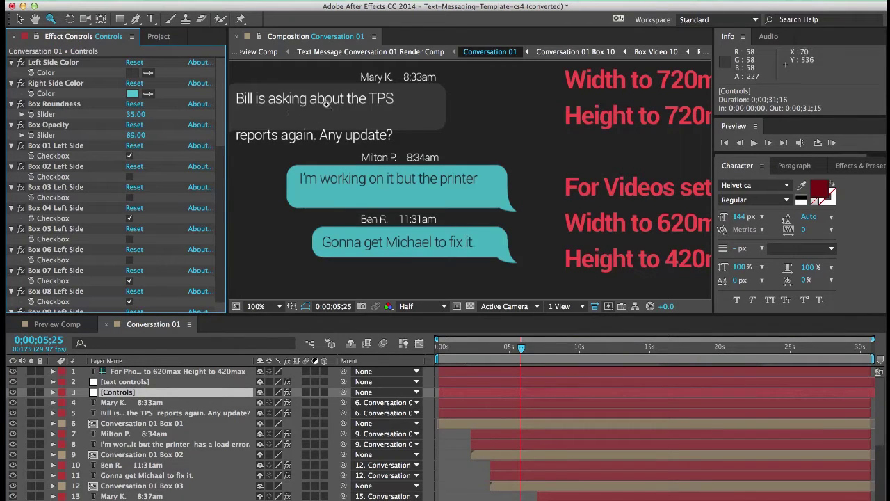
pyautogui.keyDown('alt'); pyautogui.click(394, 148); pyautogui.keyUp('alt')
pyautogui.press('space')
pyautogui.moveTo(460, 192); pyautogui.dragTo(372, 126)
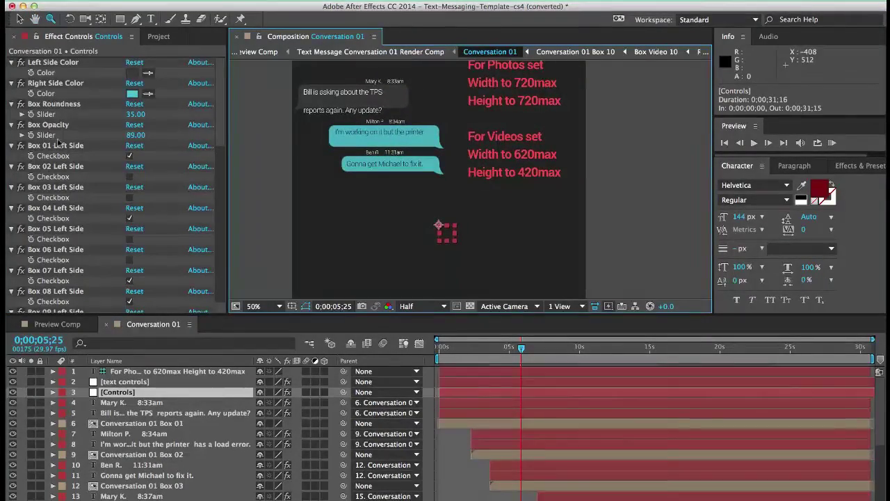
pyautogui.click(54, 62)
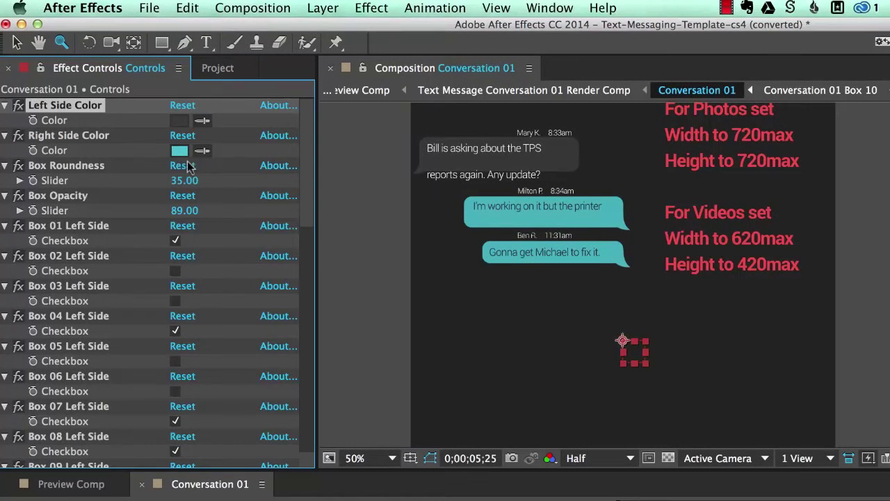
# Advance the preview to 0;00;13;22 and set the Controls layer's Right Side Color to a muted teal.
pyautogui.press('space')
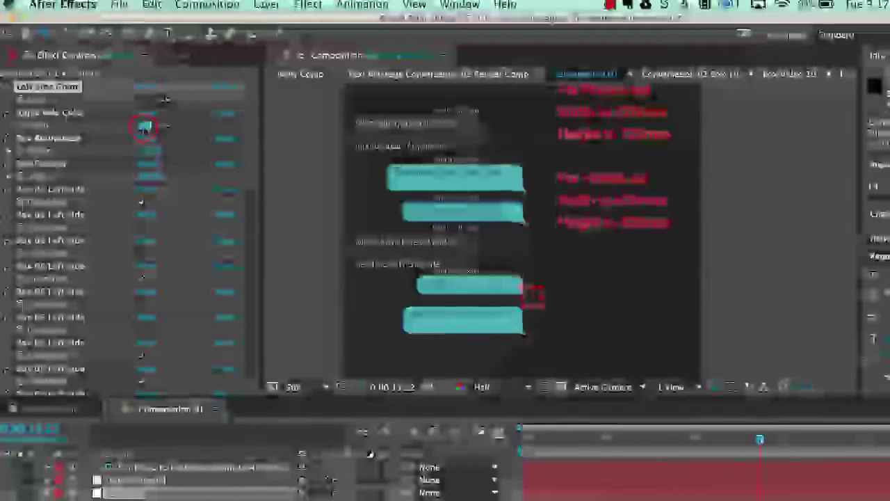
pyautogui.click(144, 126)
pyautogui.click(483, 349)
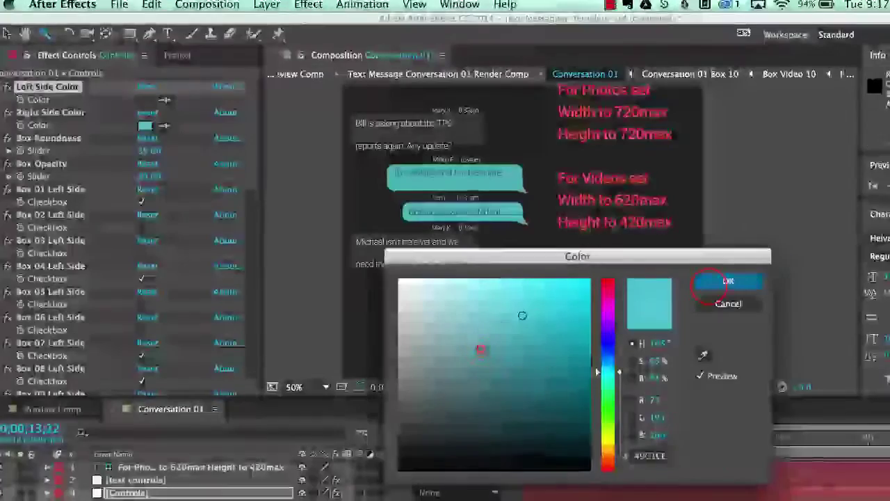
pyautogui.click(730, 280)
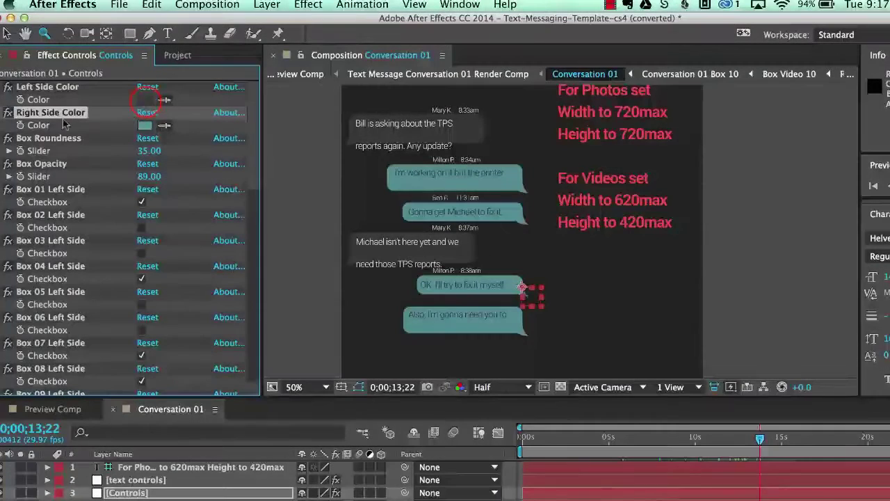
# Set the Left Side Color of the message boxes to red E24D4D.
pyautogui.click(145, 99)
pyautogui.click(524, 299)
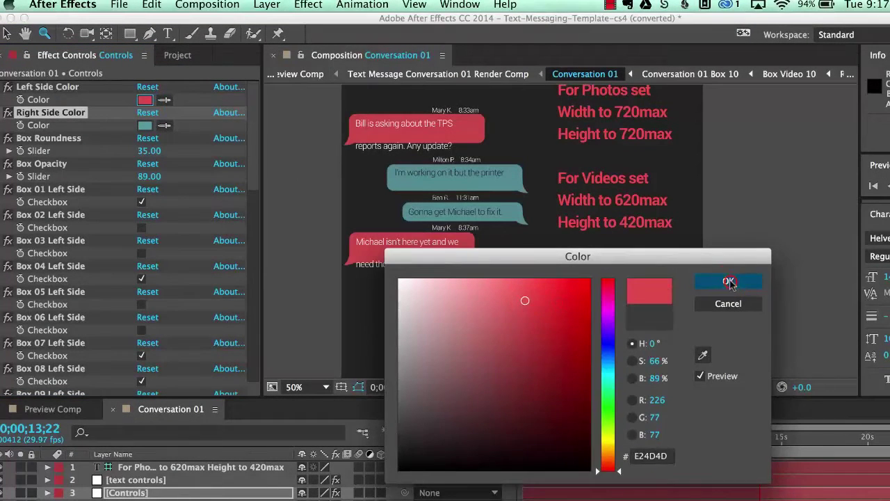
pyautogui.click(729, 281)
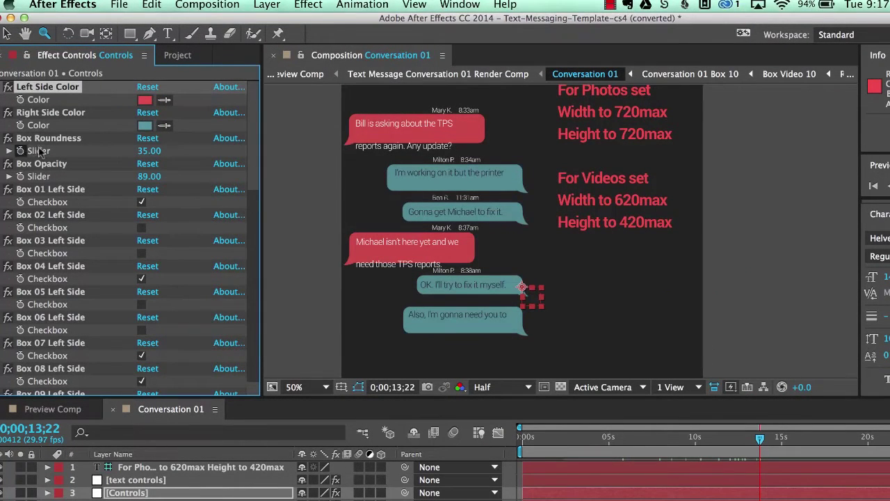
# Try a larger Box Roundness and set it to 0 to give the message boxes square corners.
pyautogui.moveTo(145, 157); pyautogui.dragTo(162, 166)
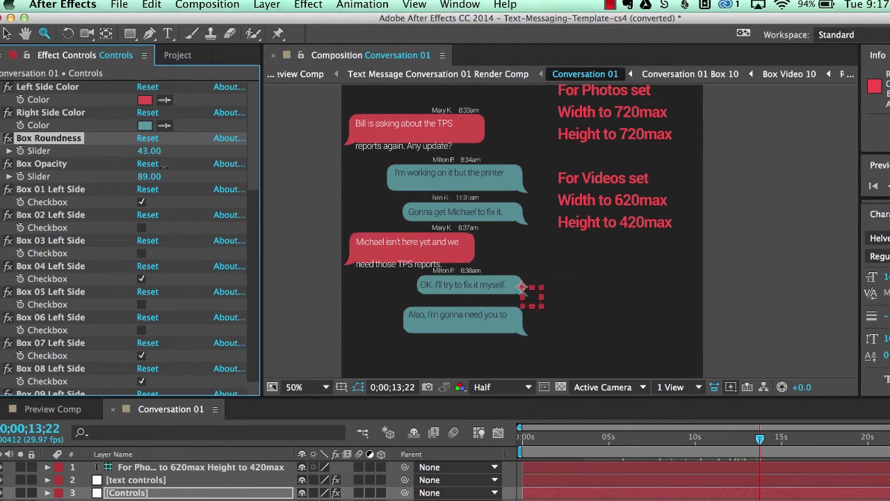
pyautogui.moveTo(94, 160)
pyautogui.mouseDown()
pyautogui.moveTo(135, 161)
pyautogui.moveTo(110, 157)
pyautogui.mouseUp()
pyautogui.click(146, 151)
pyautogui.write('80')
pyautogui.click(106, 155)
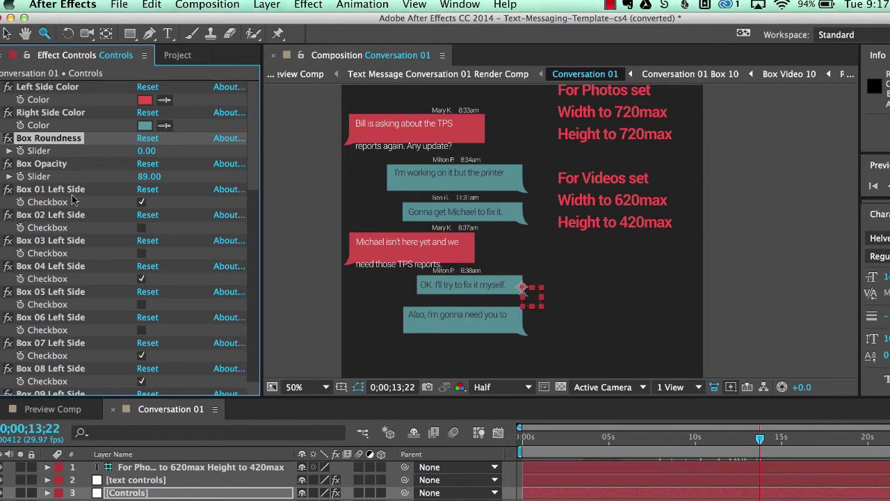
# Turn off Box 01 Left Side to move the first message box to the right side of the conversation.
pyautogui.click(46, 166)
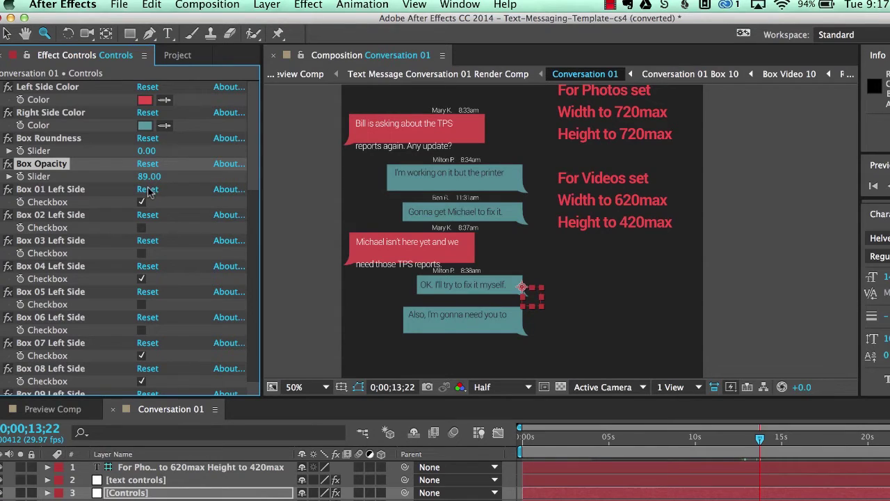
pyautogui.click(155, 188)
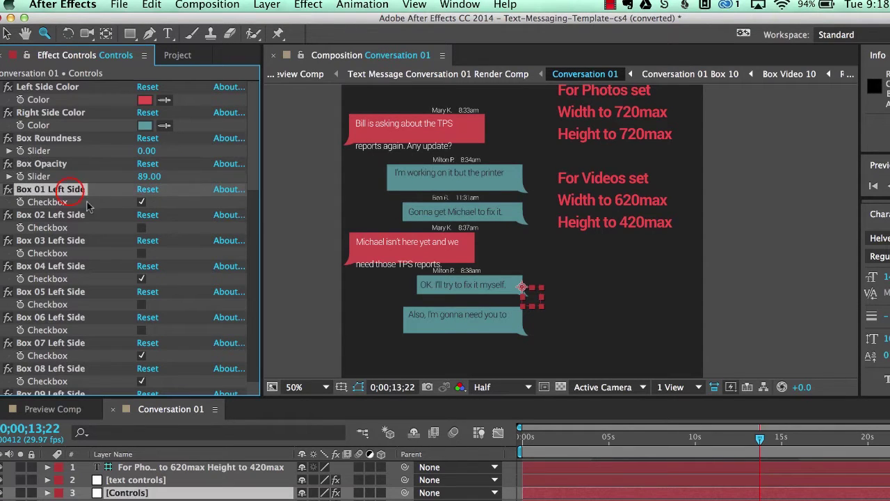
pyautogui.moveTo(255, 169); pyautogui.dragTo(254, 202)
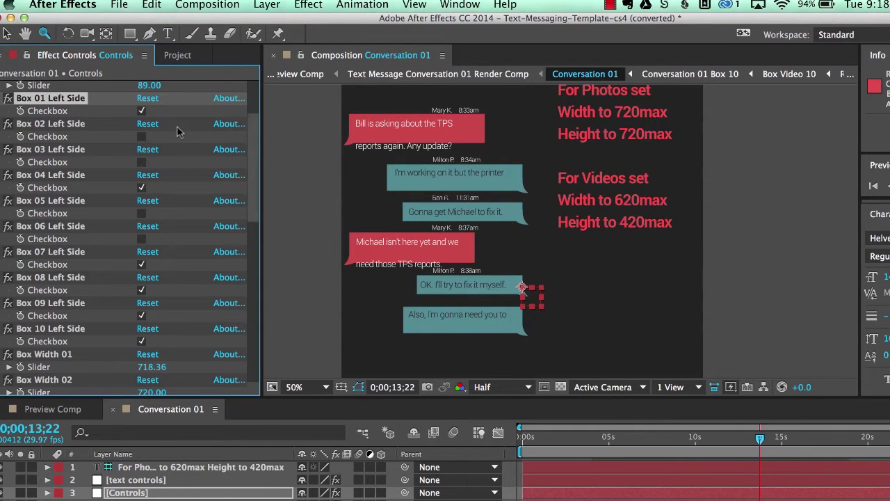
pyautogui.click(142, 113)
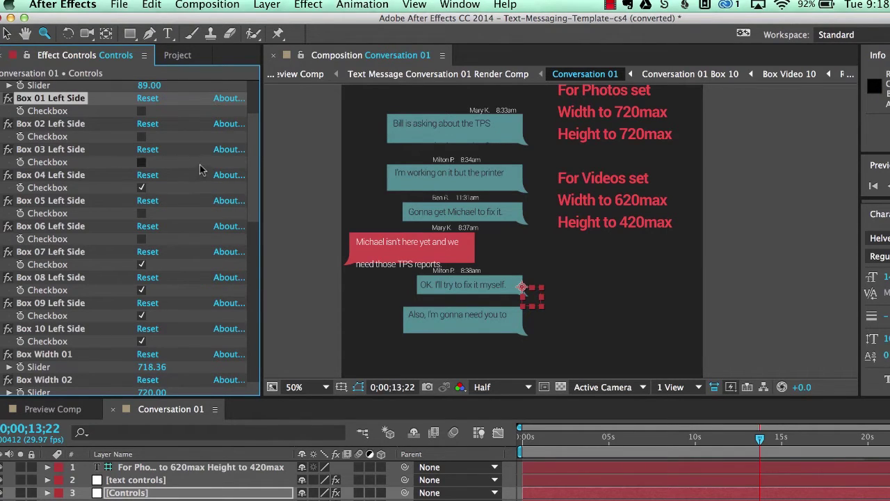
# Set Timestamp Position 01 on the text controls layer to 285.1, 7.3 to shift the first message's timestamp left.
pyautogui.press('v')
pyautogui.click(496, 111)
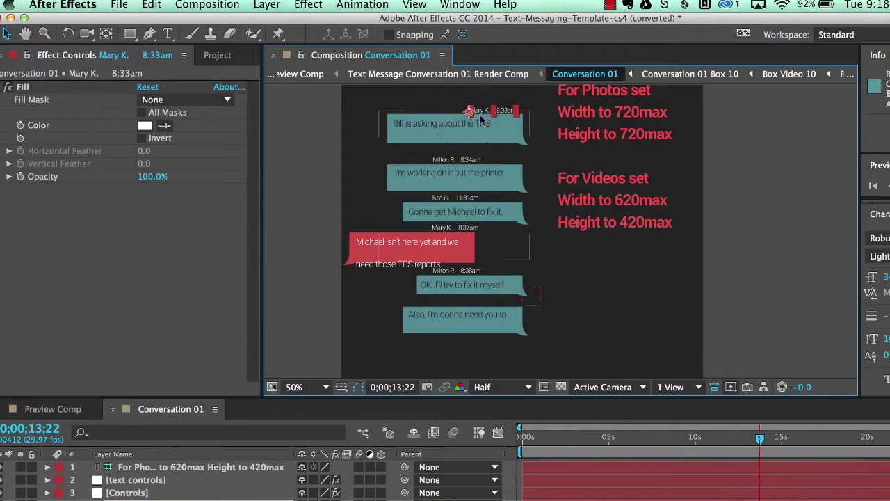
pyautogui.click(138, 480)
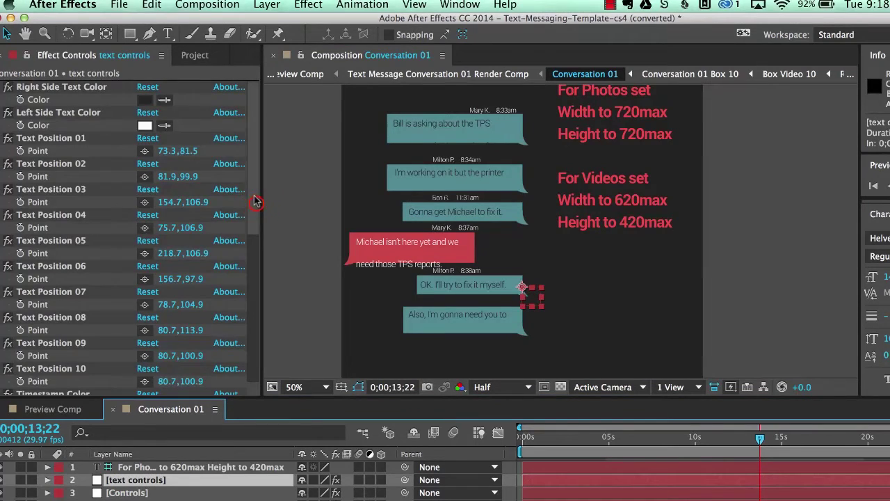
pyautogui.moveTo(255, 198); pyautogui.dragTo(245, 325)
pyautogui.click(89, 190)
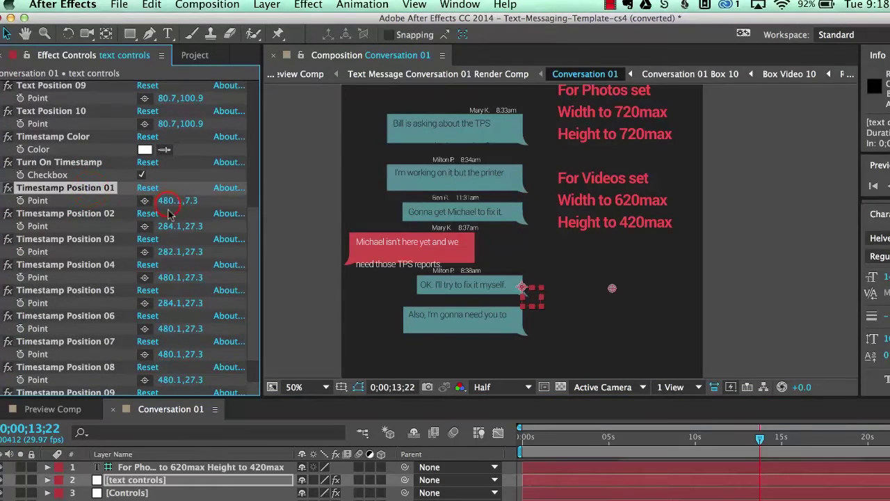
pyautogui.moveTo(167, 202); pyautogui.dragTo(32, 202)
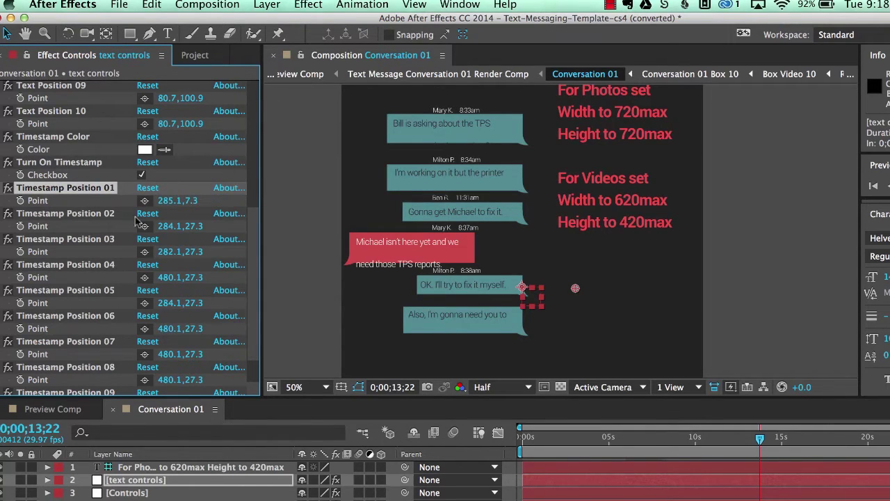
# On the Controls layer, narrow Box Width 01 to 631.36 and increase Box Height 01 to make the first message box taller.
pyautogui.press('super+Down')
pyautogui.scroll(-5, 255, 192)
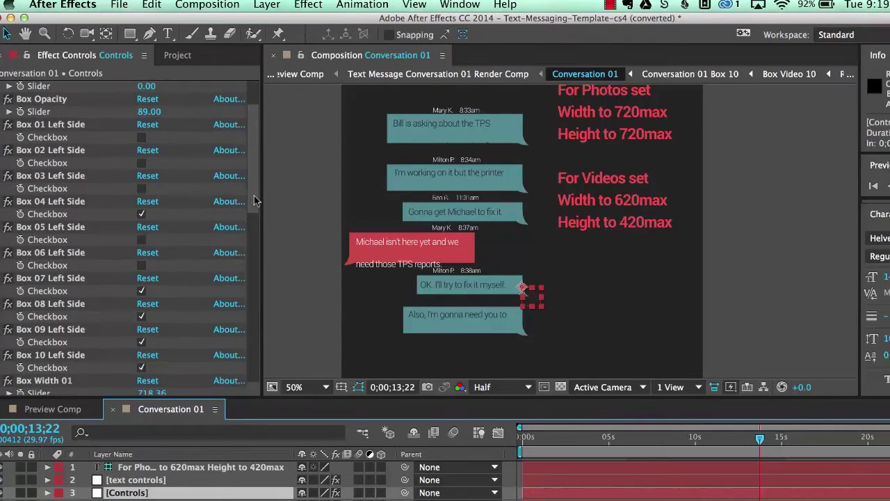
pyautogui.moveTo(254, 201); pyautogui.dragTo(261, 299)
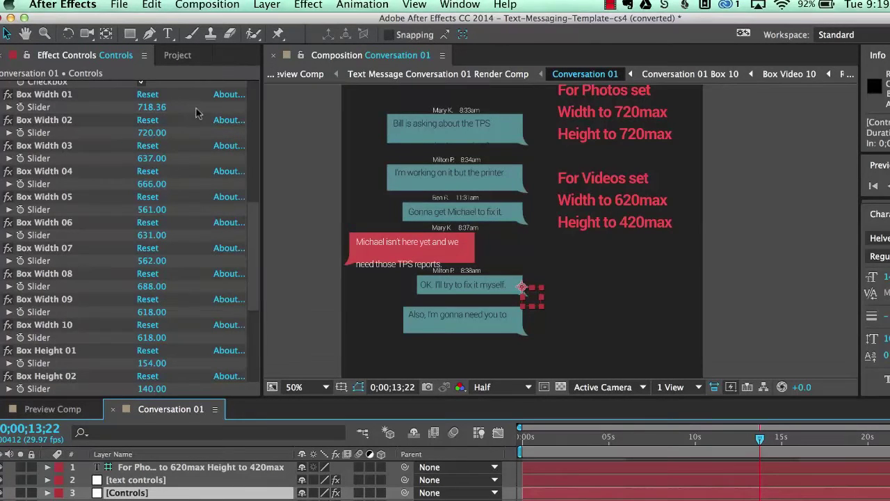
pyautogui.moveTo(152, 107); pyautogui.dragTo(168, 108)
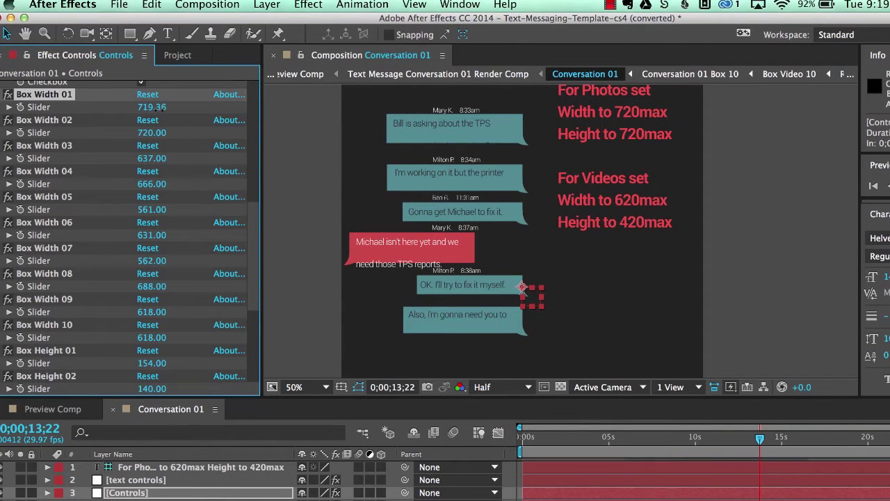
pyautogui.moveTo(103, 102); pyautogui.dragTo(99, 119)
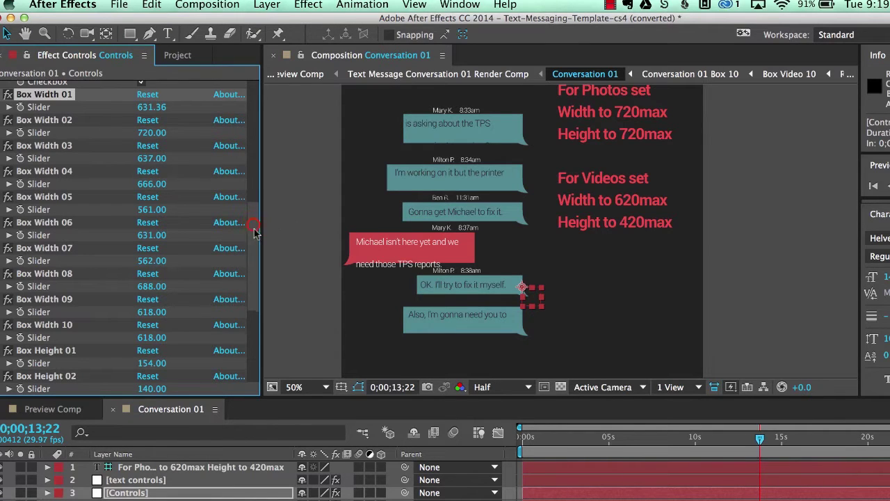
pyautogui.moveTo(254, 229); pyautogui.dragTo(254, 281)
pyautogui.moveTo(147, 196); pyautogui.dragTo(366, 196)
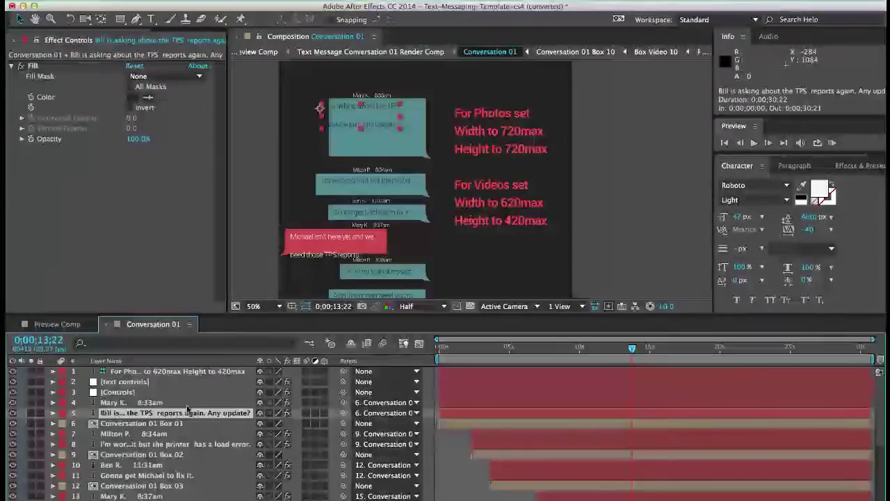
# Widen the layer name column and replace the first message's text with "This is our first message for the texting template".
pyautogui.click(251, 363)
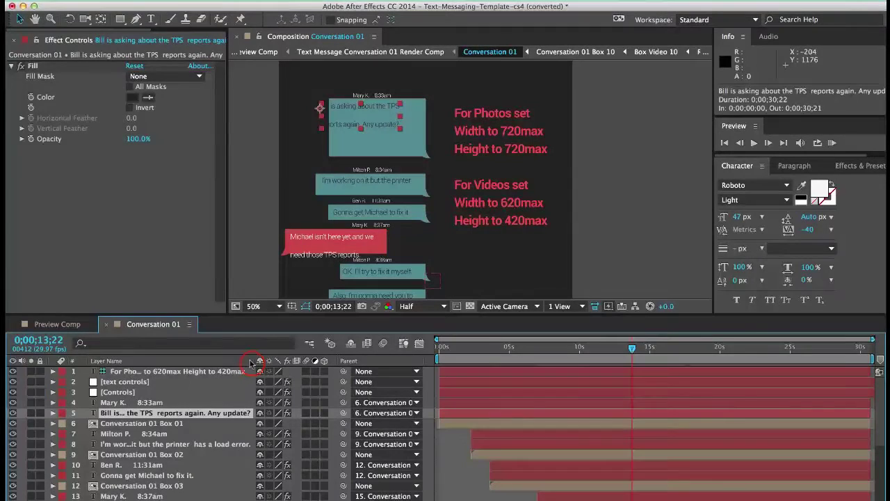
pyautogui.moveTo(251, 364); pyautogui.dragTo(288, 363)
pyautogui.doubleClick(122, 416)
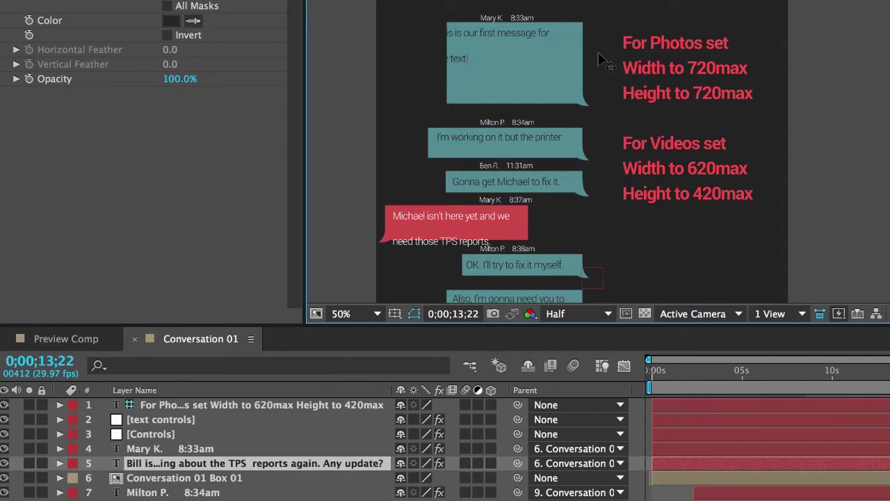
pyautogui.write('ingtemplate')
pyautogui.press('Escape')
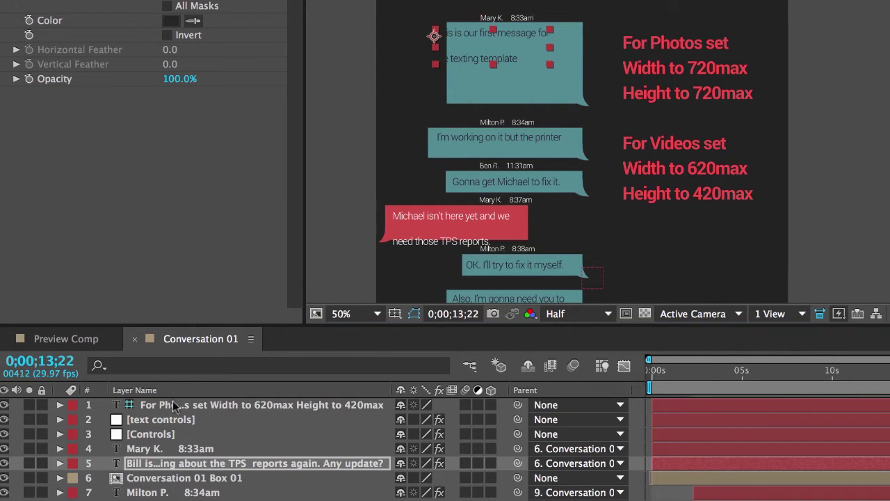
# Adjust Text Position 01 on the text controls layer to shift the first message's text right, inside its box.
pyautogui.click(153, 420)
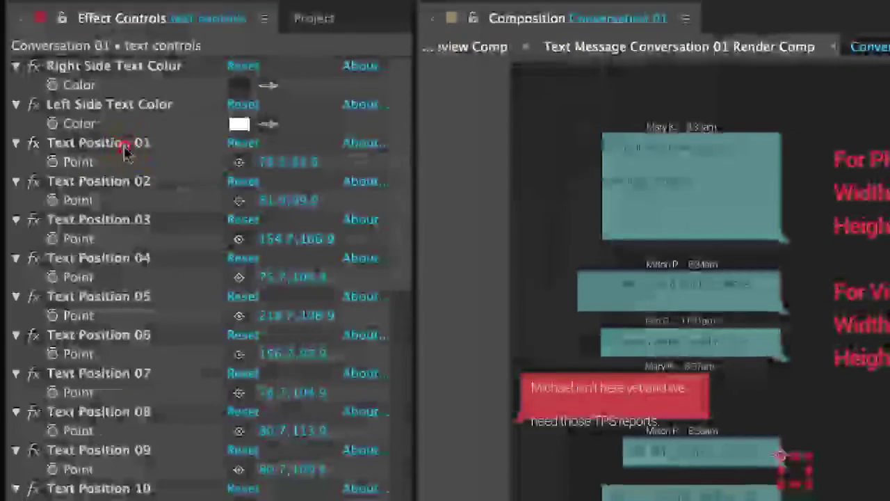
pyautogui.click(139, 137)
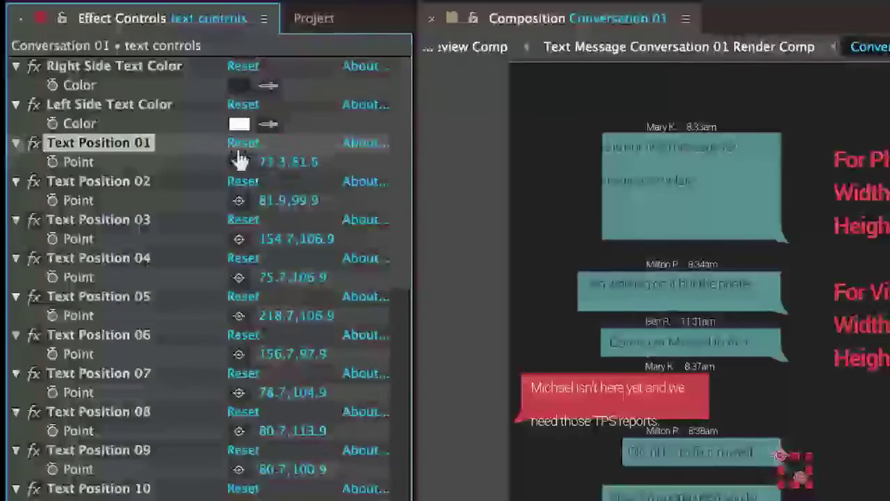
pyautogui.moveTo(277, 161); pyautogui.dragTo(408, 185)
# Tighten the line spacing of the first message's text by setting its leading to 56 px.
pyautogui.click(614, 148)
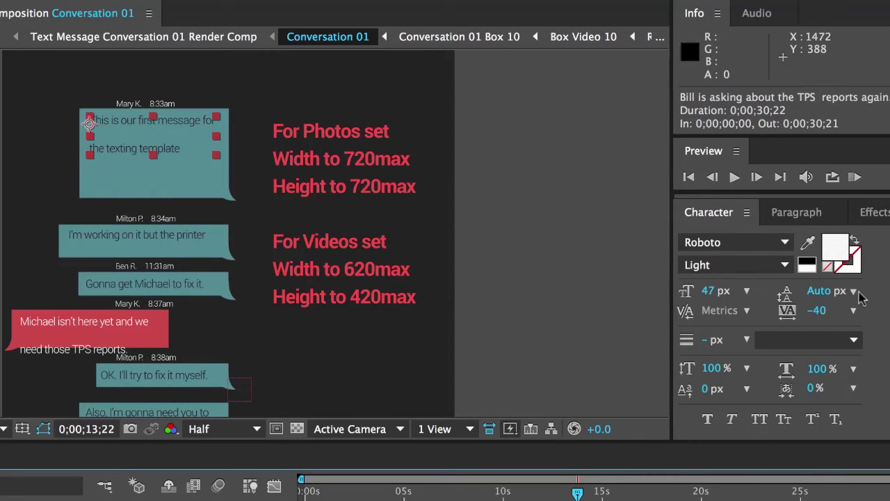
pyautogui.click(723, 216)
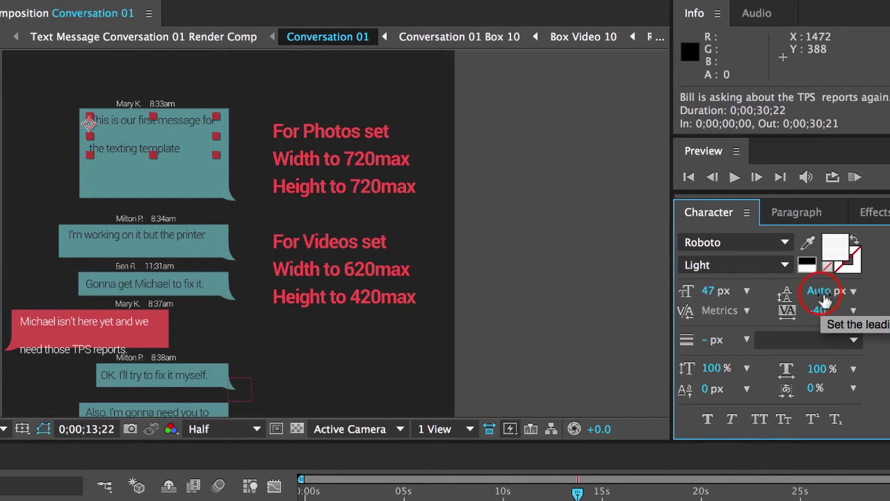
pyautogui.click(821, 292)
pyautogui.moveTo(821, 293); pyautogui.dragTo(748, 290)
pyautogui.moveTo(741, 289); pyautogui.dragTo(756, 290)
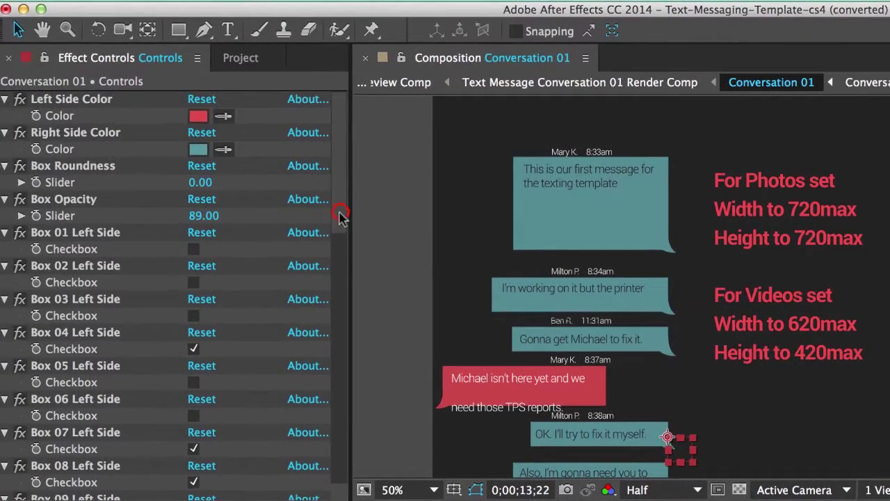
# On the Controls layer, reduce Box Height 01 to 169 so the first message box fits its two lines of text.
pyautogui.moveTo(338, 213); pyautogui.dragTo(341, 324)
pyautogui.moveTo(342, 292); pyautogui.dragTo(342, 388)
pyautogui.moveTo(208, 306); pyautogui.dragTo(53, 369)
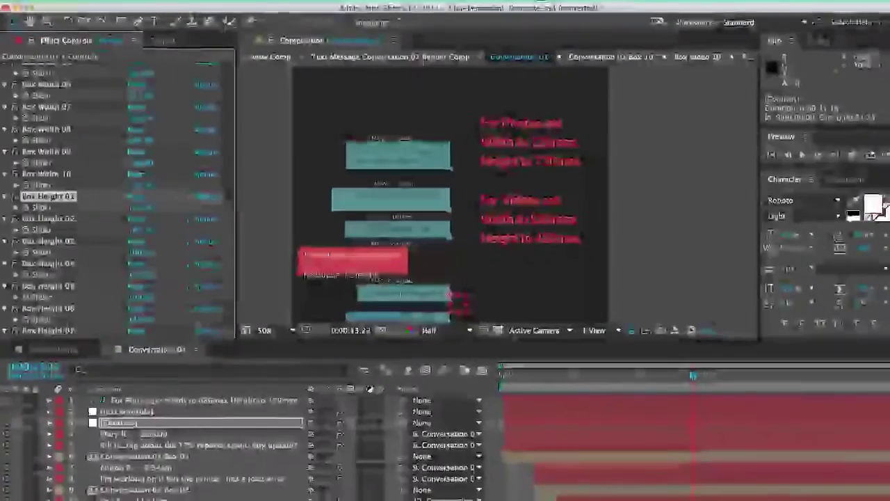
# Select the second message's timestamp, text and Conversation 01 Box 02 layers and move them together to start at 0;00;01;24.
pyautogui.scroll(-5, 209, 449)
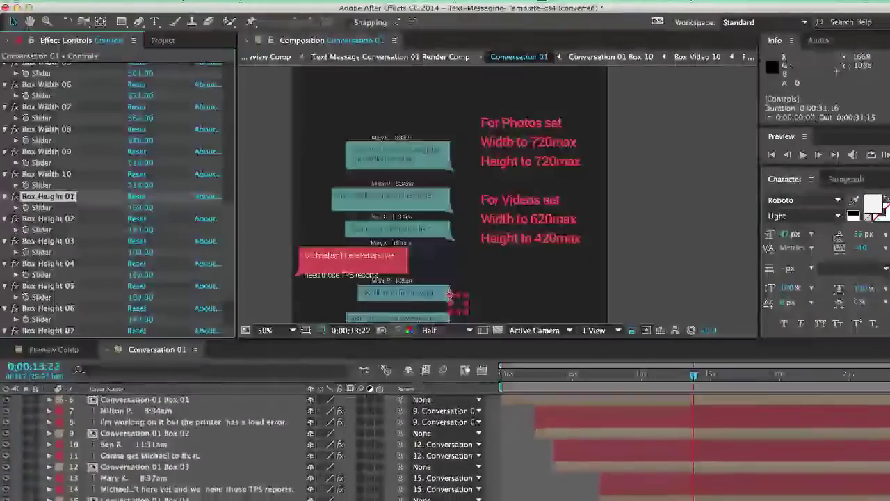
pyautogui.scroll(2, 562, 441)
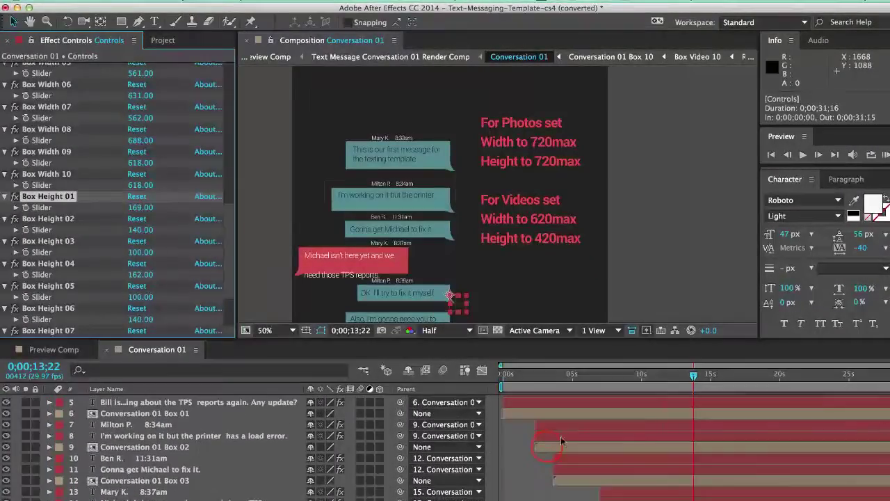
pyautogui.click(546, 446)
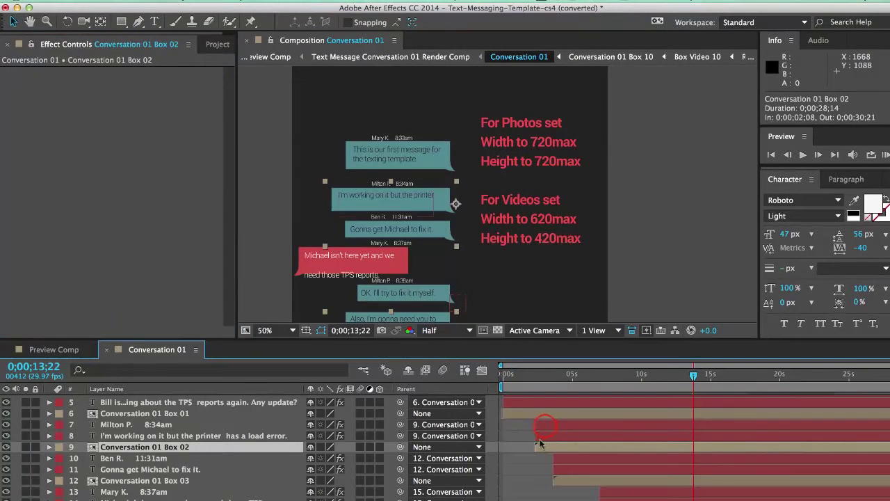
pyautogui.click(546, 426)
pyautogui.click(550, 437)
pyautogui.click(555, 447)
pyautogui.press('shift')
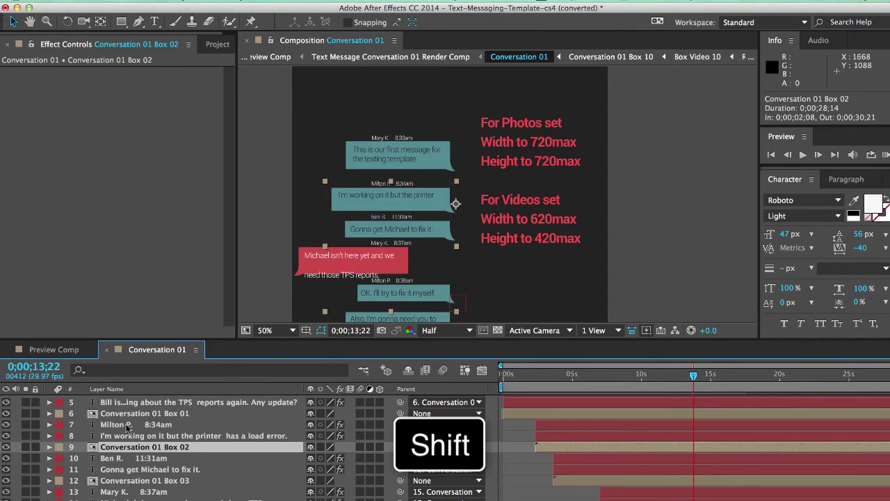
pyautogui.keyDown('shift'); pyautogui.click(128, 425); pyautogui.keyUp('shift')
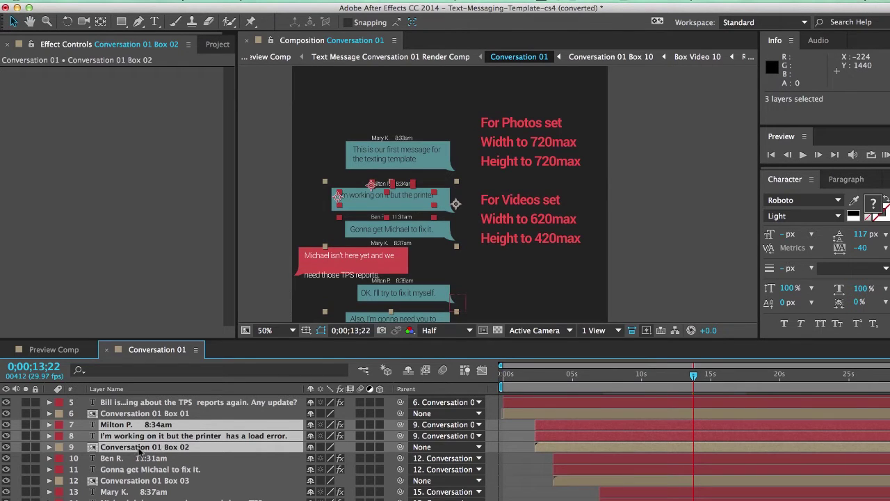
pyautogui.click(543, 447)
pyautogui.moveTo(543, 447)
pyautogui.mouseDown()
pyautogui.moveTo(616, 445)
pyautogui.moveTo(518, 446)
pyautogui.moveTo(536, 447)
pyautogui.mouseUp()
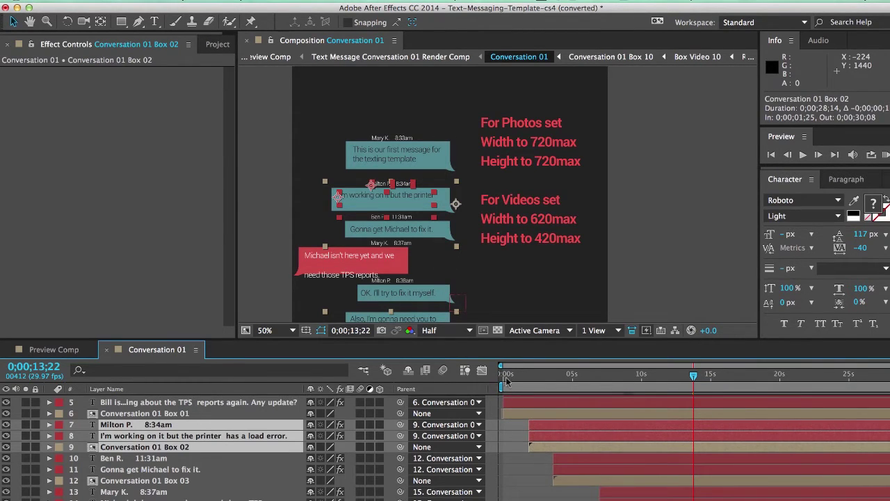
pyautogui.click(540, 427)
pyautogui.moveTo(537, 429); pyautogui.dragTo(537, 429)
# Select the third message's timestamp, text and Conversation 01 Box 03 layers and delay their start to about 0;00;05;11.
pyautogui.click(567, 463)
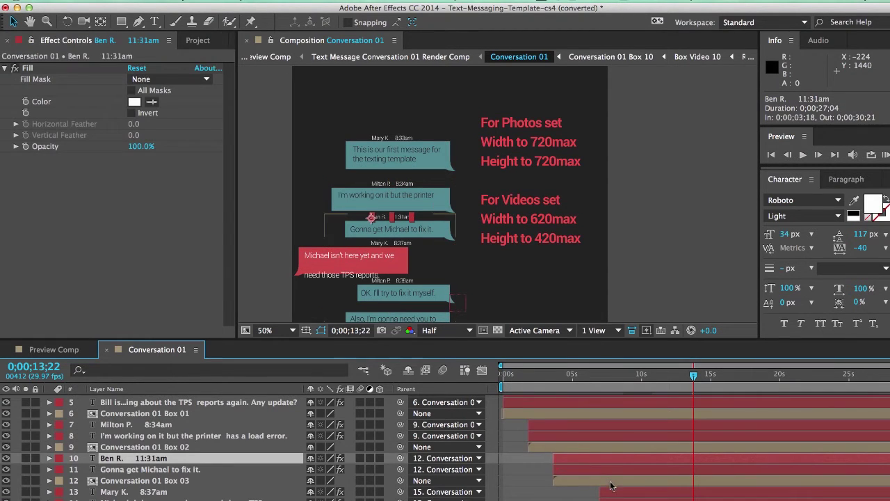
pyautogui.keyDown('shift'); pyautogui.click(118, 482); pyautogui.keyUp('shift')
pyautogui.moveTo(569, 470); pyautogui.dragTo(596, 468)
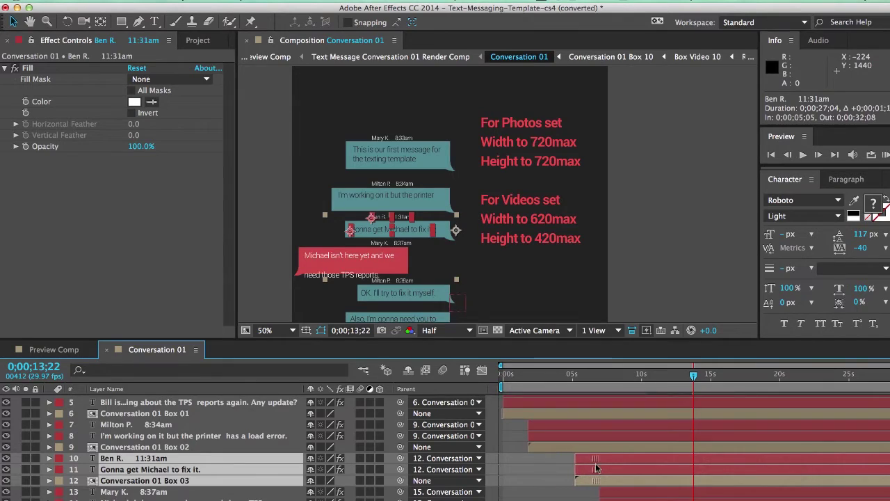
# Select all timestamp, text and box layers of messages 04 through 06 and delay their start together by a little over one second.
pyautogui.scroll(-3, 209, 452)
pyautogui.click(122, 434)
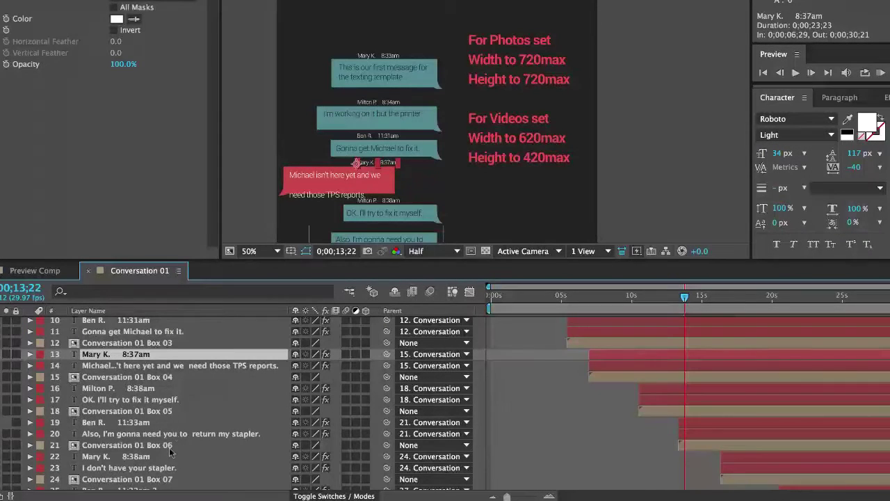
pyautogui.keyDown('shift'); pyautogui.click(106, 448); pyautogui.keyUp('shift')
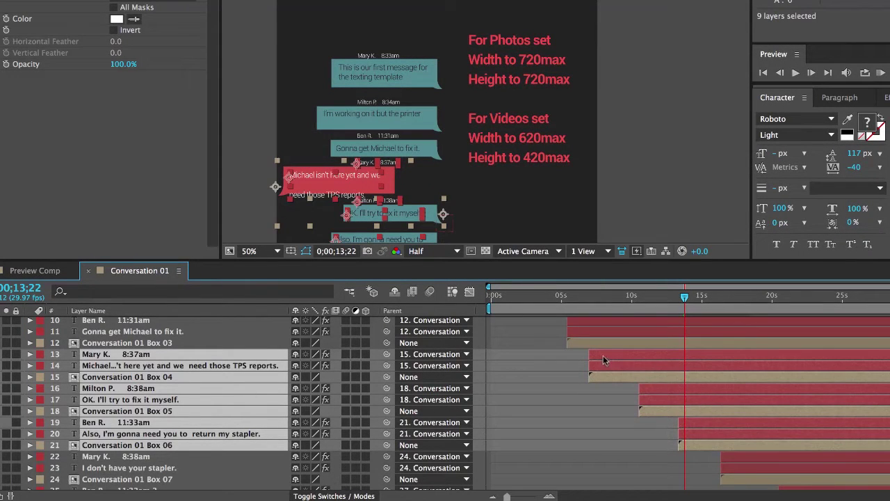
pyautogui.moveTo(604, 360); pyautogui.dragTo(623, 359)
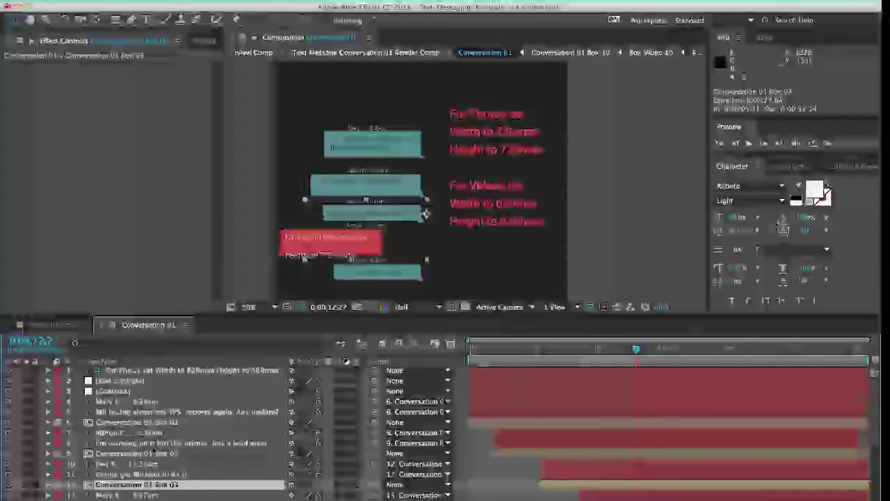
# Open the Conversation 01 Box 02 composition from the Conversation Boxes 01 folder inside the project's elements folder.
pyautogui.click(140, 454)
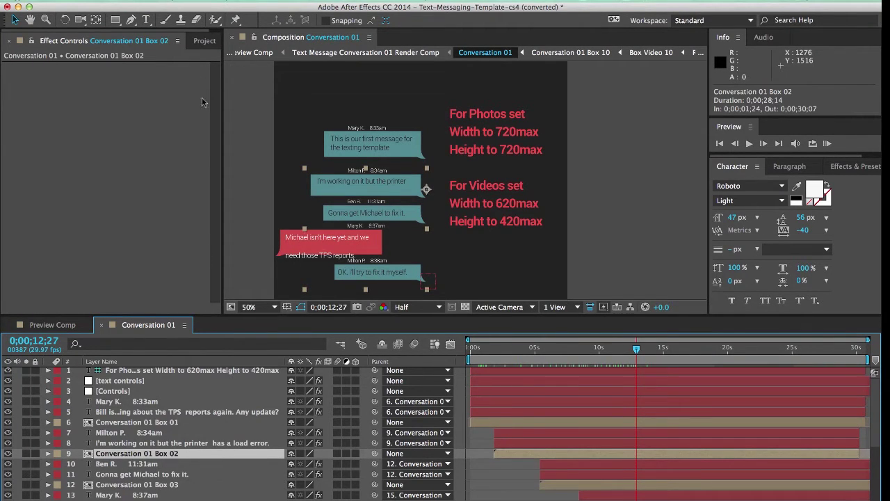
pyautogui.click(204, 41)
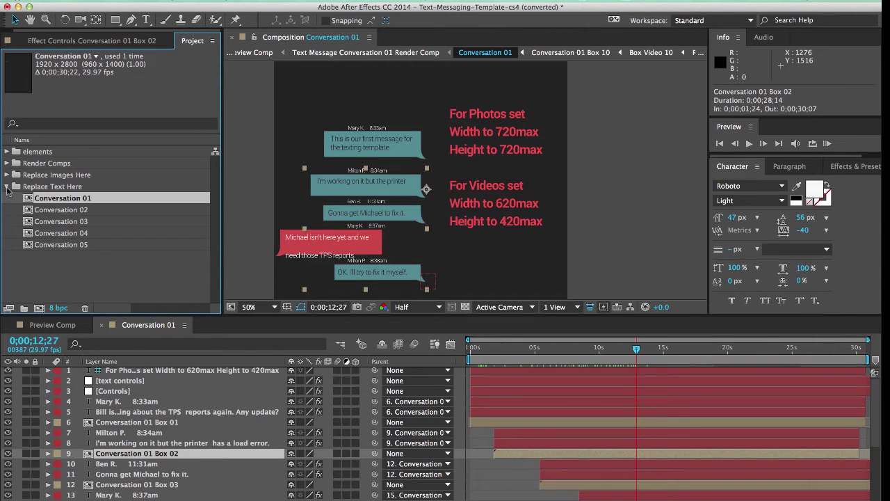
pyautogui.click(7, 187)
pyautogui.click(6, 152)
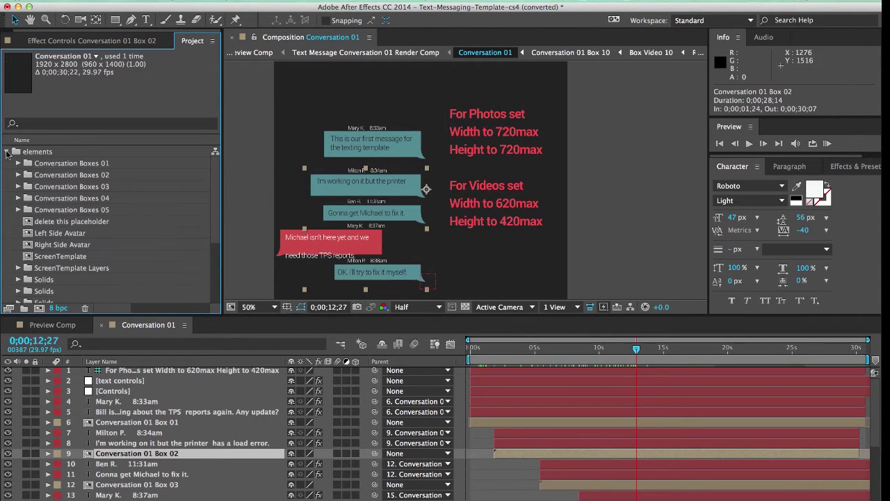
pyautogui.click(63, 164)
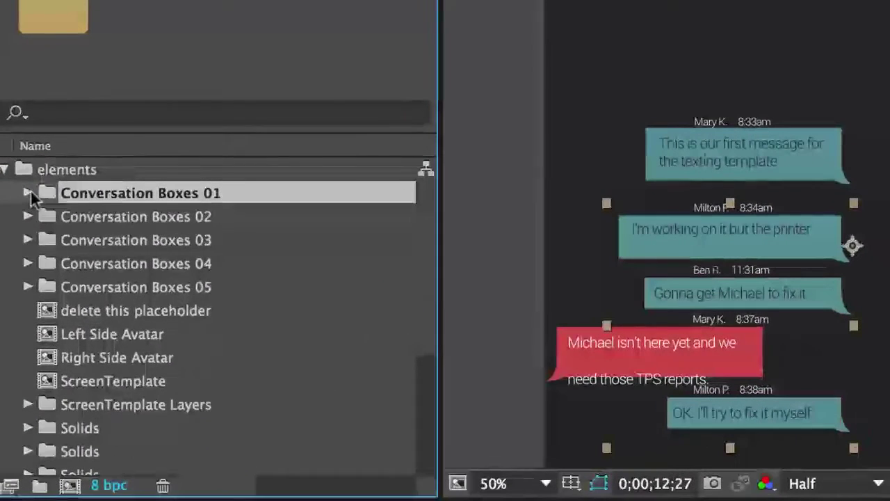
pyautogui.click(18, 163)
pyautogui.click(187, 239)
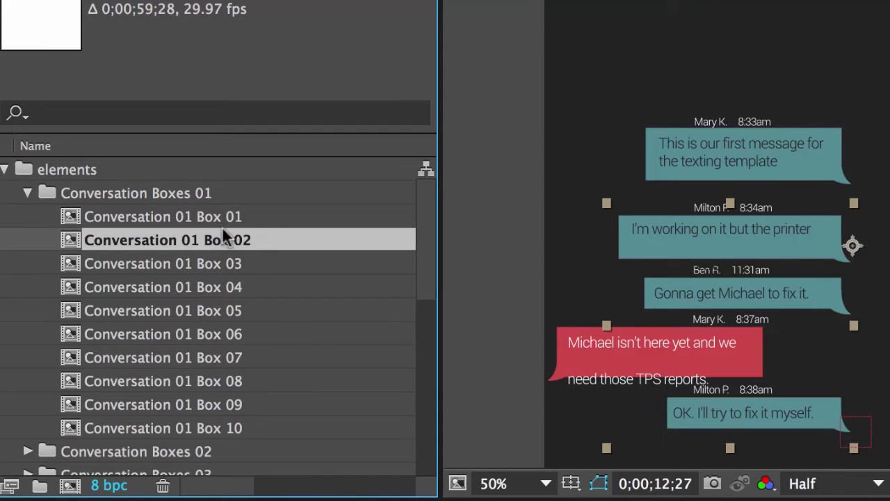
pyautogui.doubleClick(243, 240)
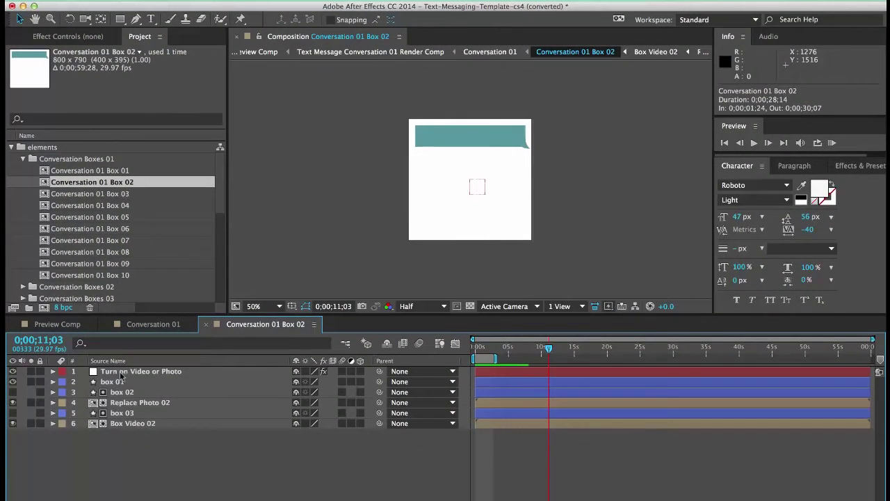
# Enable Turn on Photo on the Turn on Video or Photo layer of Conversation 01 Box 02.
pyautogui.click(120, 373)
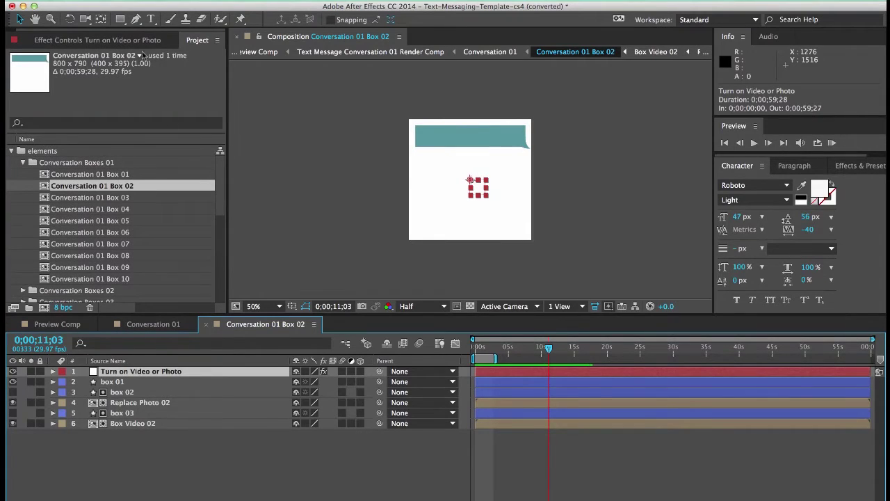
pyautogui.click(117, 39)
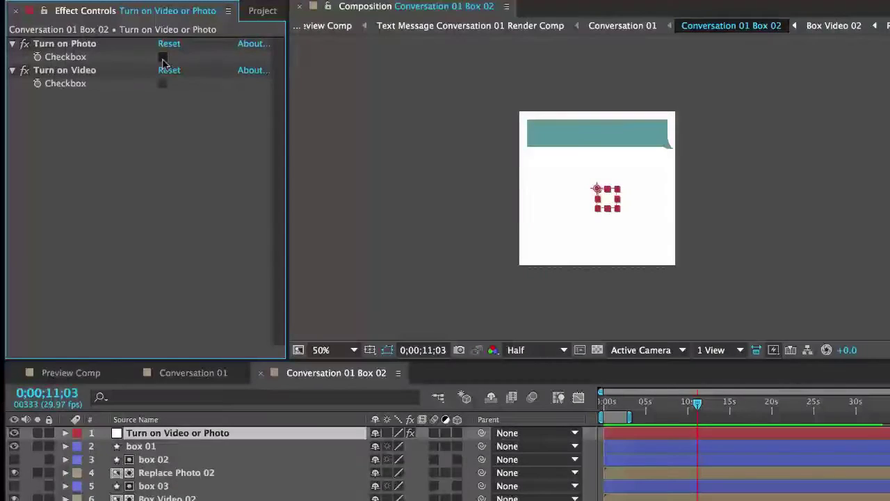
pyautogui.click(162, 57)
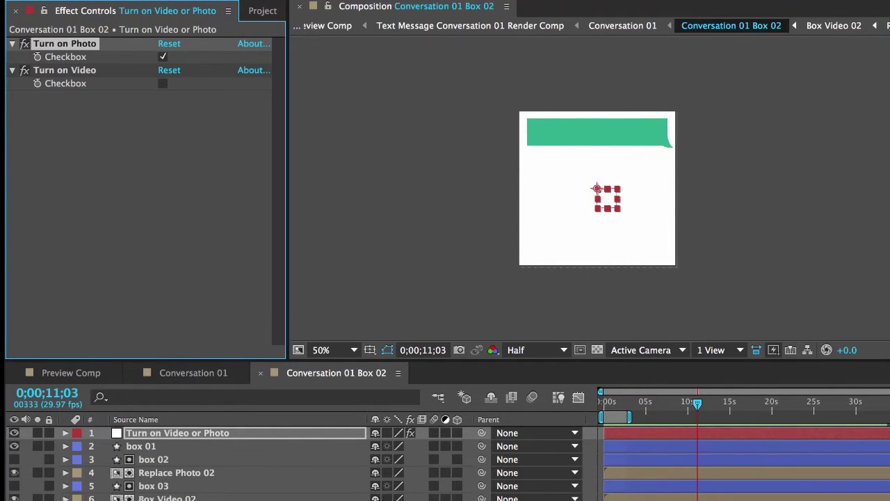
# Open the Replace Photo 02 composition and hide its "delete this placeholder" layer.
pyautogui.click(187, 476)
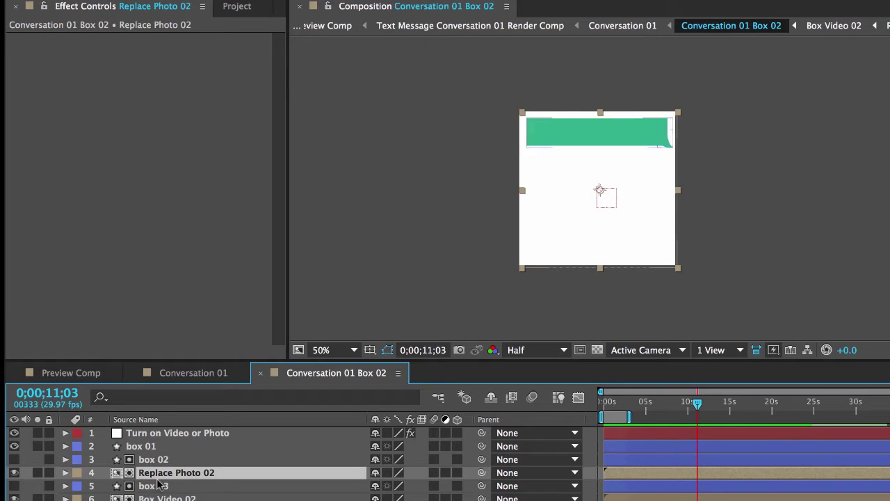
pyautogui.doubleClick(197, 476)
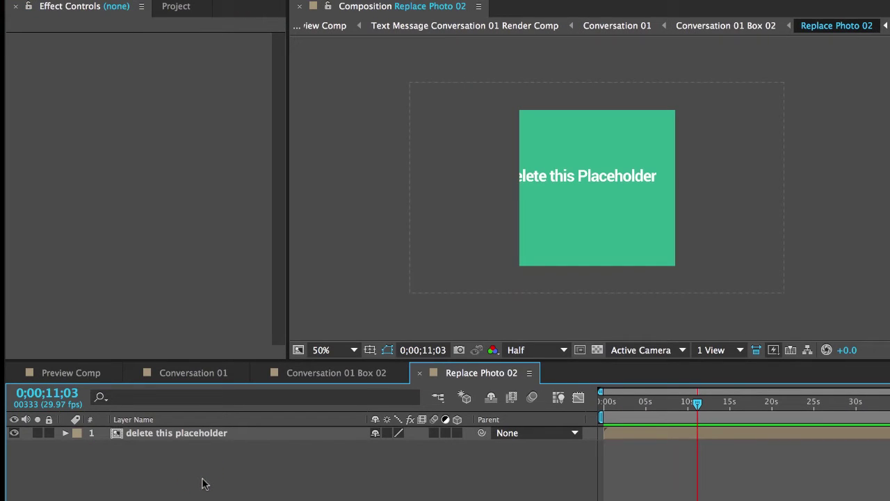
pyautogui.click(14, 434)
# Import sunset-starts-sihlouettes.jpeg from the placeholders folder and add it above the placeholder layer in Replace Photo 02.
pyautogui.click(175, 8)
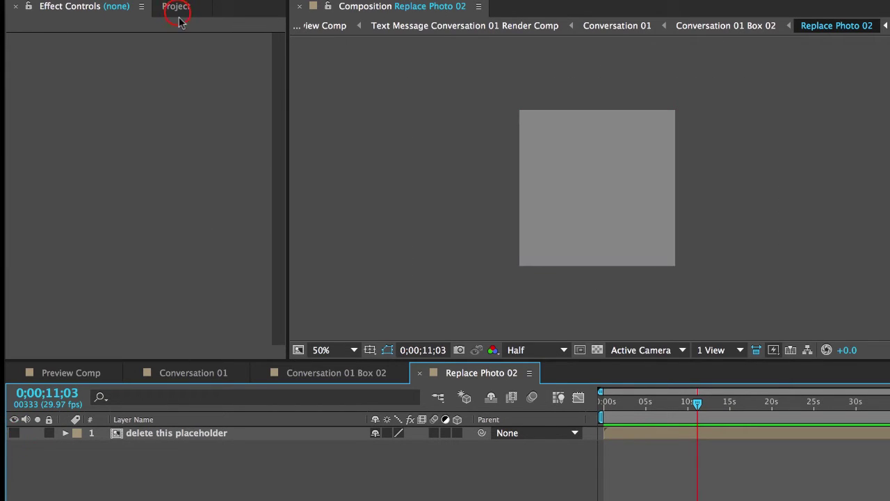
pyautogui.click(11, 148)
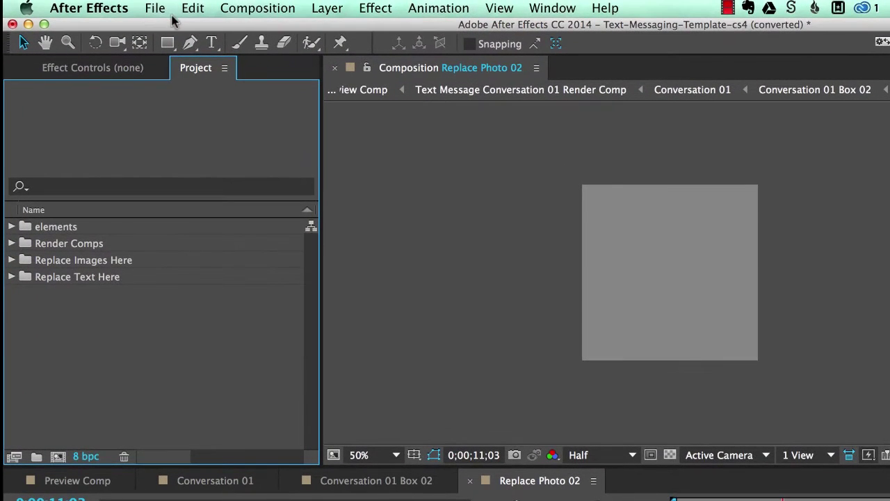
pyautogui.click(155, 9)
pyautogui.click(154, 8)
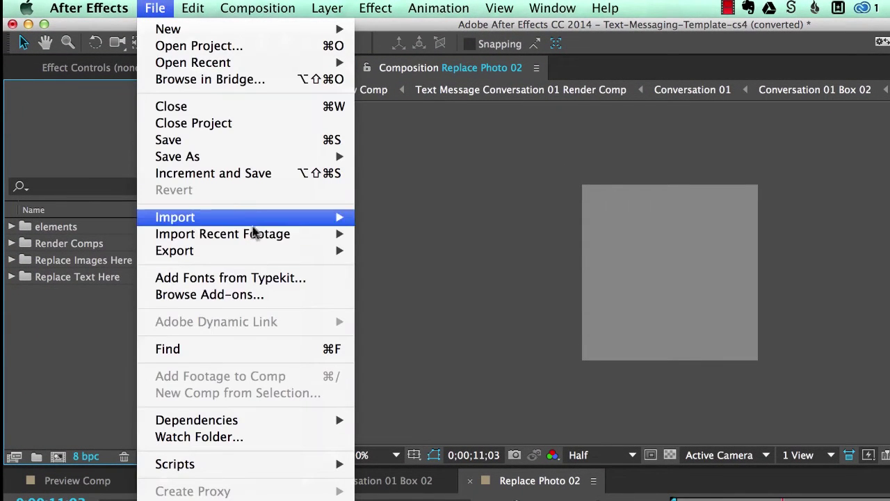
pyautogui.moveTo(256, 219)
pyautogui.click(387, 217)
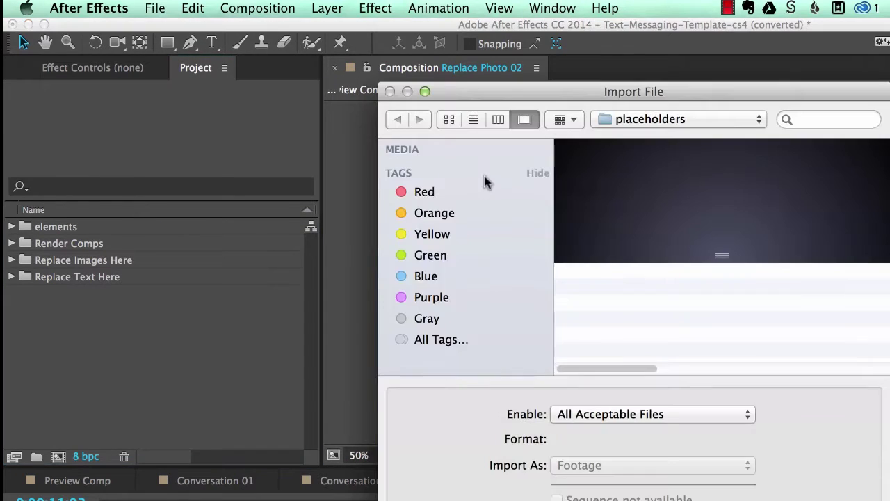
pyautogui.click(685, 325)
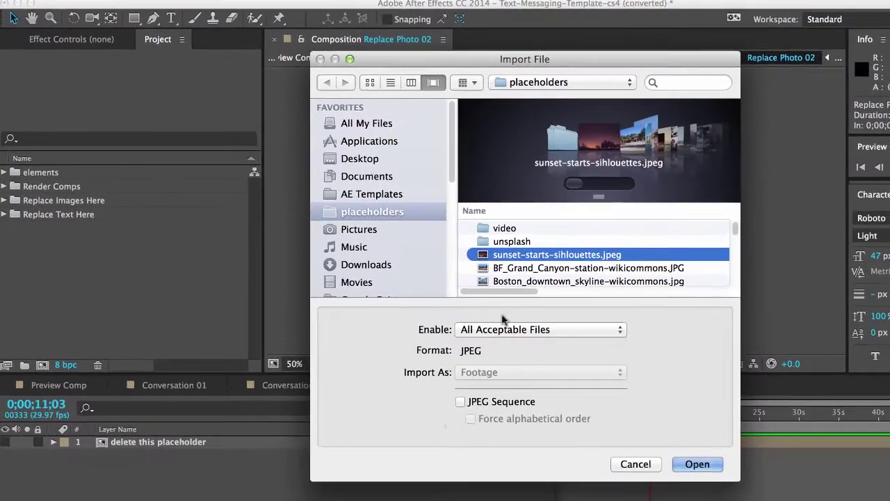
pyautogui.click(697, 464)
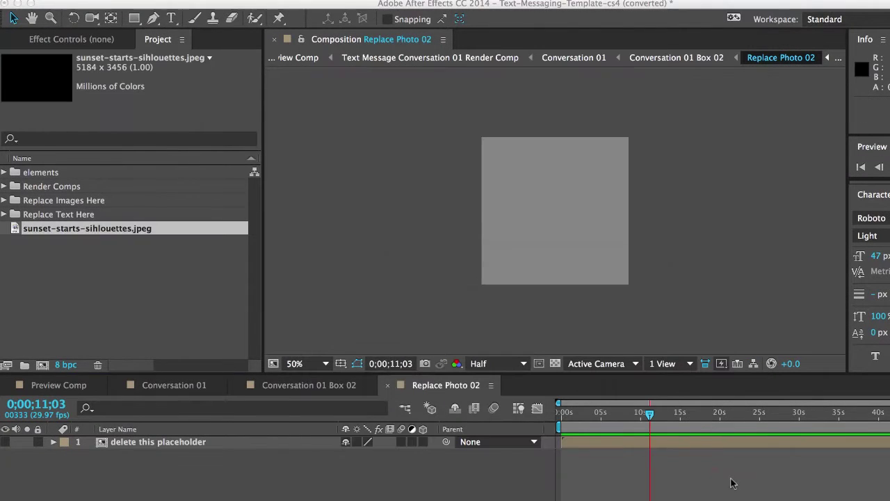
pyautogui.click(108, 229)
pyautogui.moveTo(115, 229); pyautogui.dragTo(144, 443)
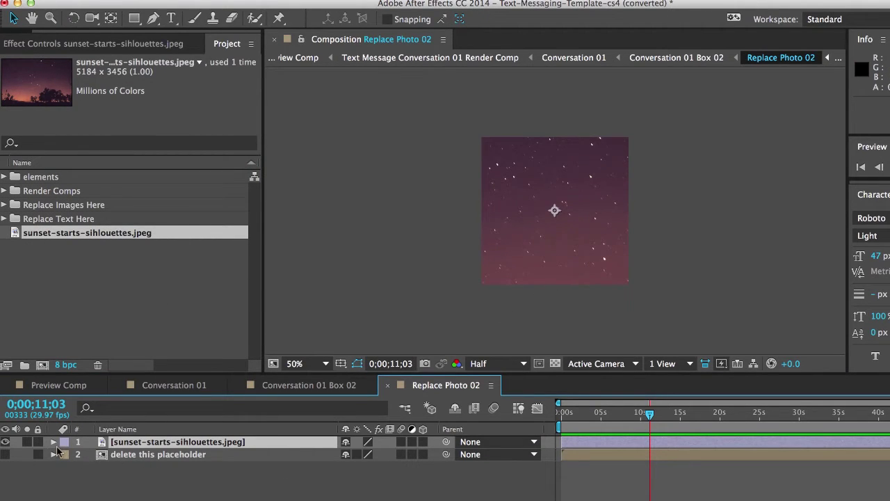
# Scale the sunset photo layer in Replace Photo 02 to 25%, and fit it to the comp width.
pyautogui.press('s')
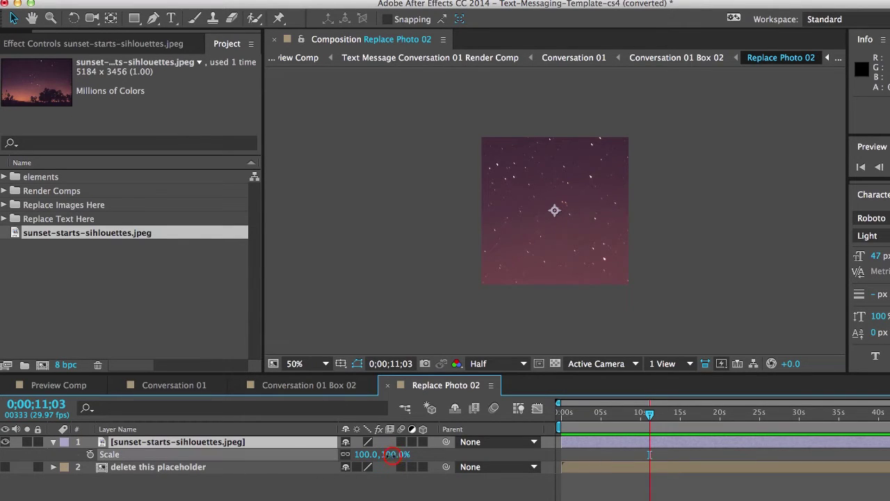
pyautogui.moveTo(393, 454); pyautogui.dragTo(333, 453)
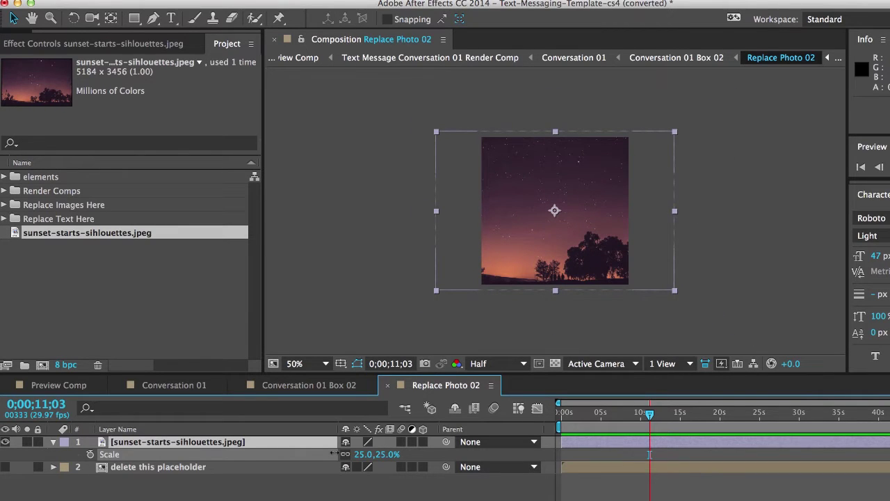
pyautogui.rightClick(153, 443)
pyautogui.moveTo(231, 182)
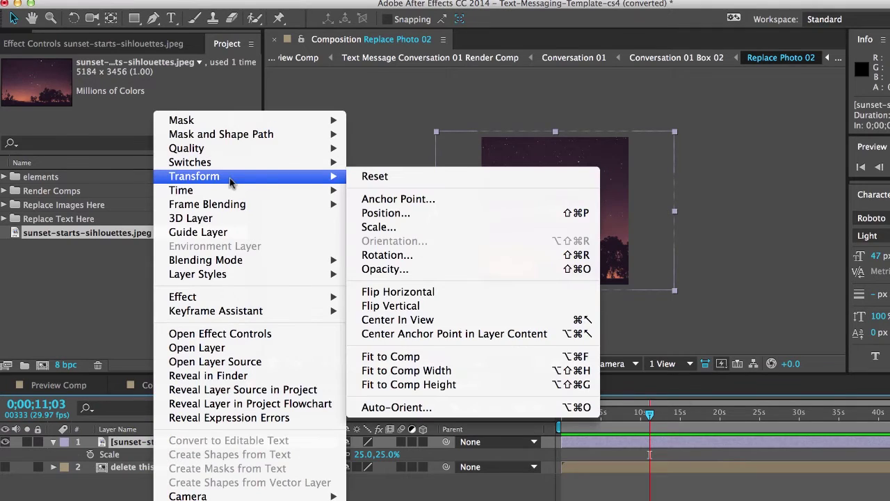
pyautogui.click(400, 372)
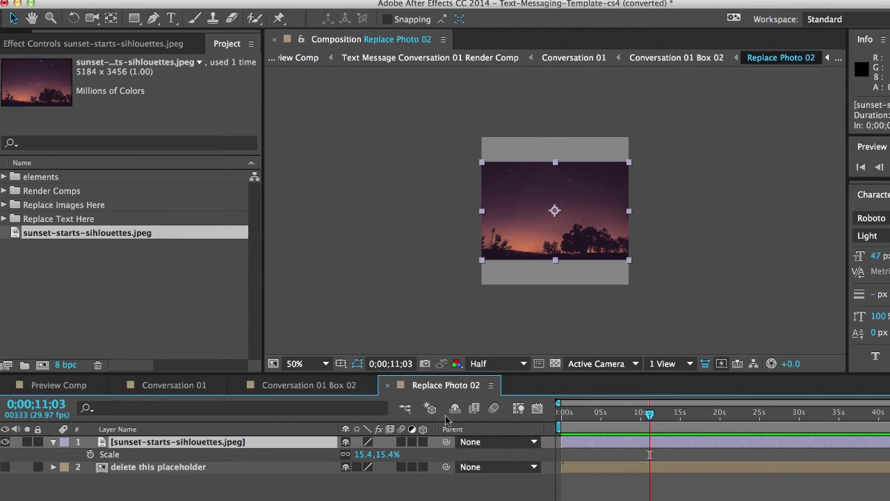
# Fit the sunset photo layer in Replace Photo 02 to the comp height.
pyautogui.rightClick(205, 445)
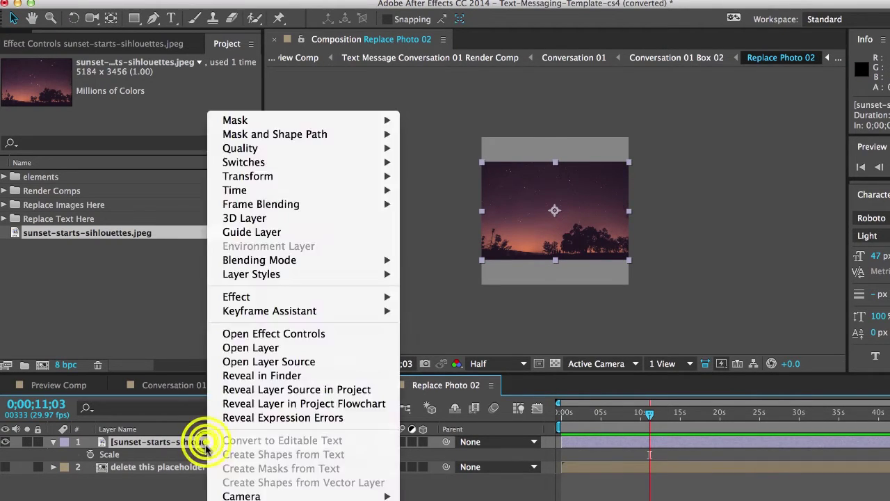
pyautogui.moveTo(291, 184)
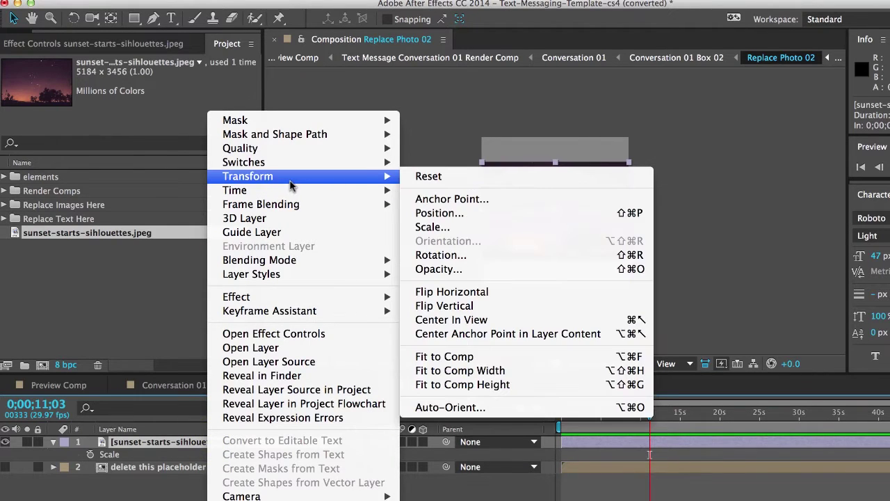
pyautogui.moveTo(374, 184)
pyautogui.click(470, 391)
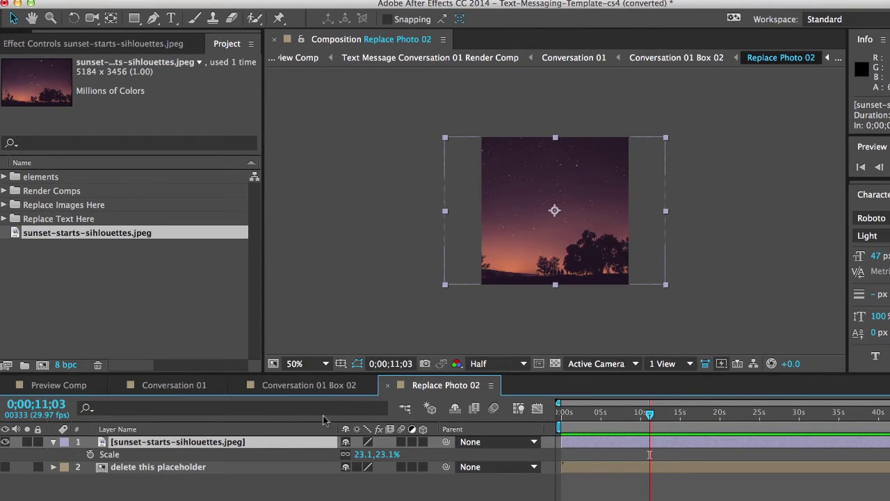
# Examine how the photo is cropped in the Conversation 01 Box 02 composition at 100% magnification.
pyautogui.click(300, 384)
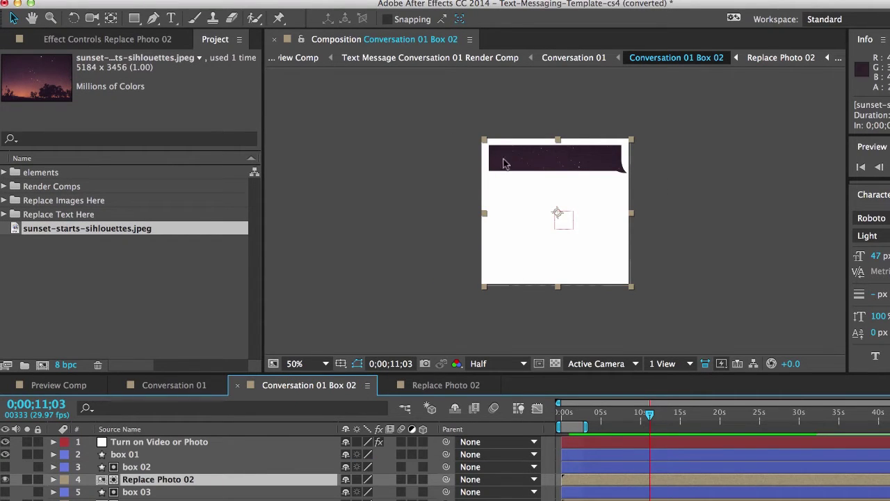
pyautogui.keyDown('super'); pyautogui.click(552, 169); pyautogui.keyUp('super')
pyautogui.moveTo(532, 205); pyautogui.dragTo(491, 153)
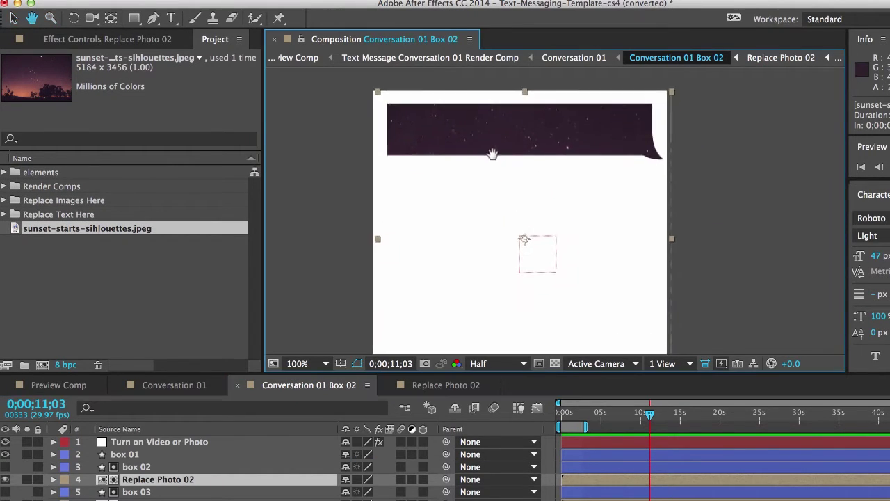
# In Conversation 01, set Box Height 02 on the Controls layer to 717 so the photo fits the message box.
pyautogui.click(171, 385)
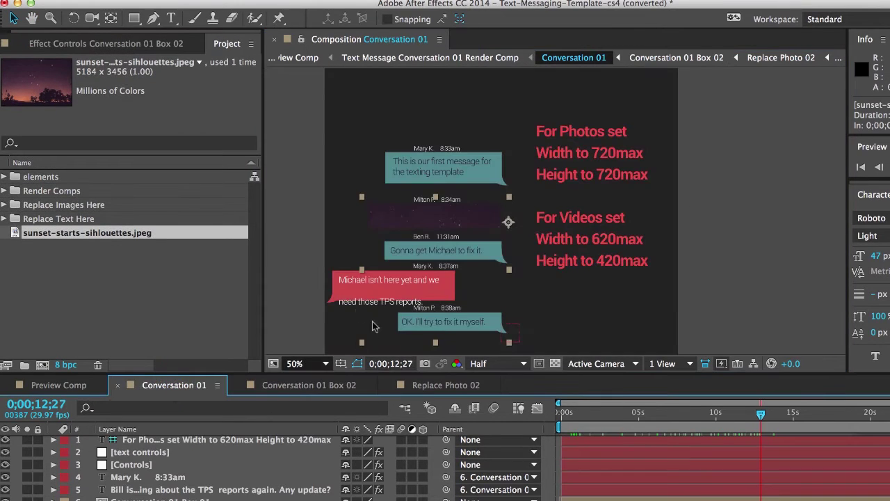
pyautogui.click(142, 465)
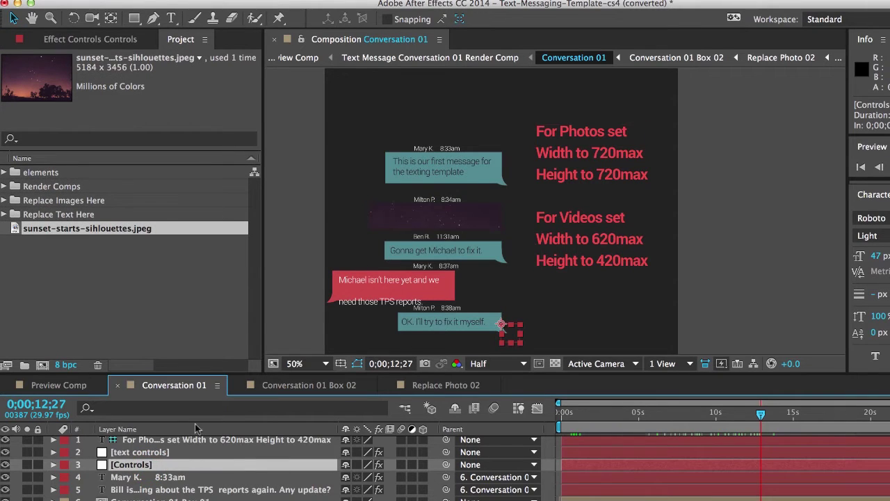
pyautogui.click(115, 39)
pyautogui.moveTo(253, 158); pyautogui.dragTo(256, 267)
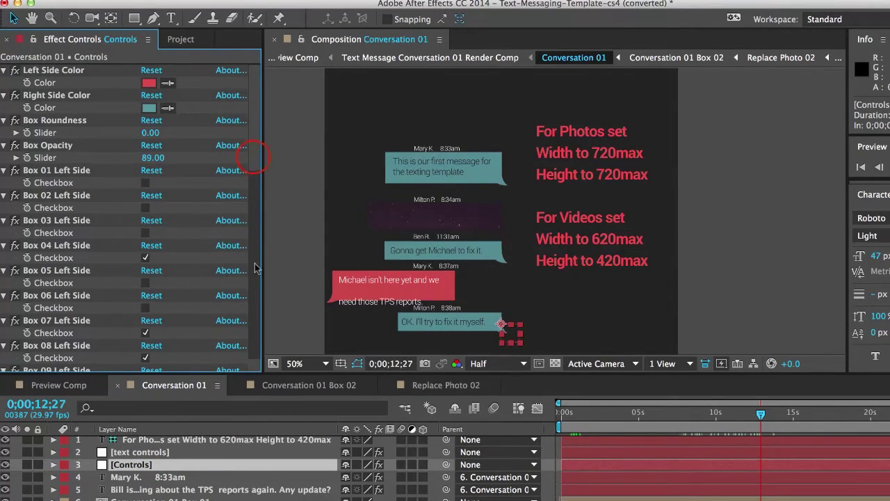
pyautogui.moveTo(253, 201); pyautogui.dragTo(261, 322)
pyautogui.click(159, 239)
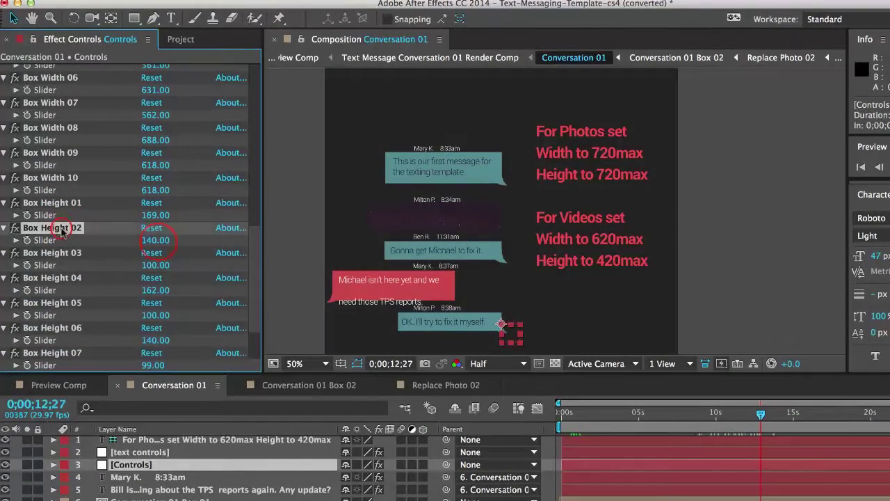
pyautogui.moveTo(167, 250); pyautogui.dragTo(582, 225)
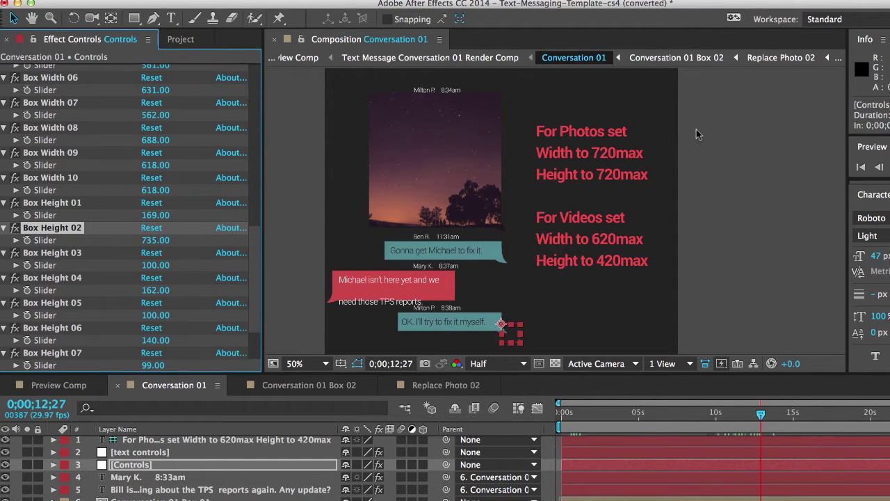
pyautogui.click(153, 241)
pyautogui.moveTo(153, 241); pyautogui.dragTo(143, 240)
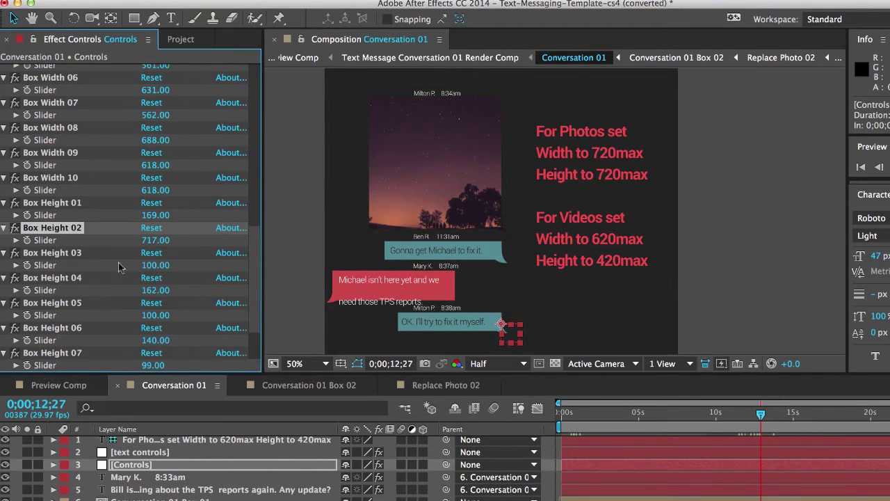
# Scrub Conversation 01 from its start to 0;00;02;28 to check how the first messages and the photo are positioned.
pyautogui.moveTo(562, 412); pyautogui.dragTo(571, 413)
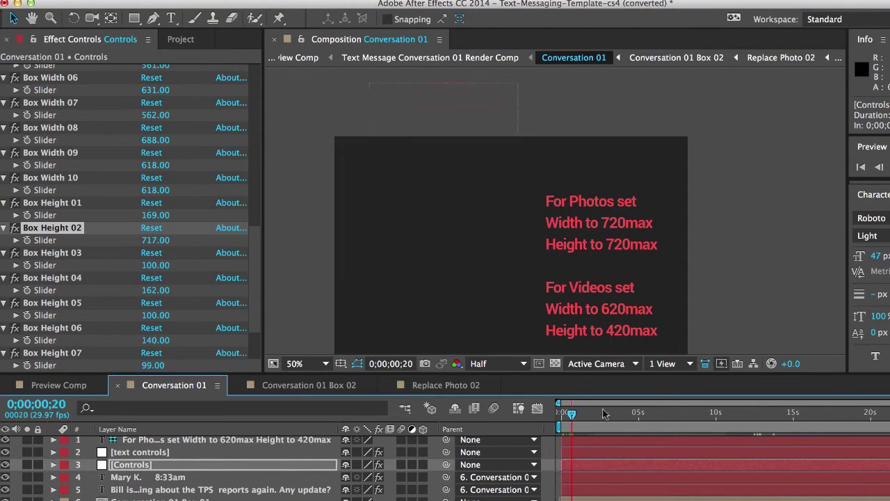
pyautogui.click(576, 497)
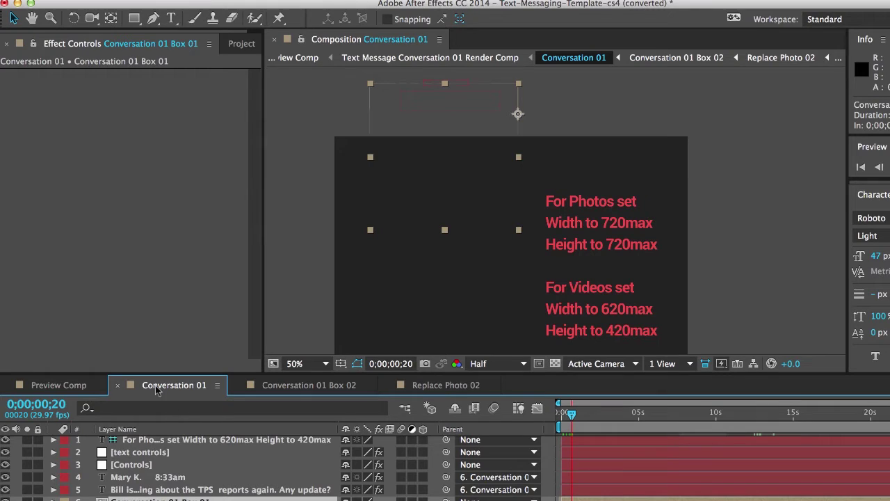
pyautogui.moveTo(589, 415); pyautogui.dragTo(607, 415)
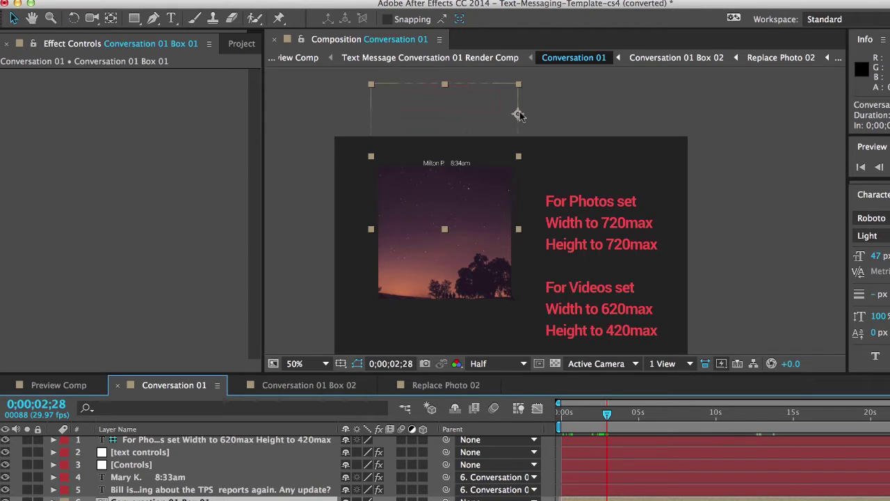
# Reduce Box Height 02 on the Conversation 01 Controls layer to 452.
pyautogui.click(149, 467)
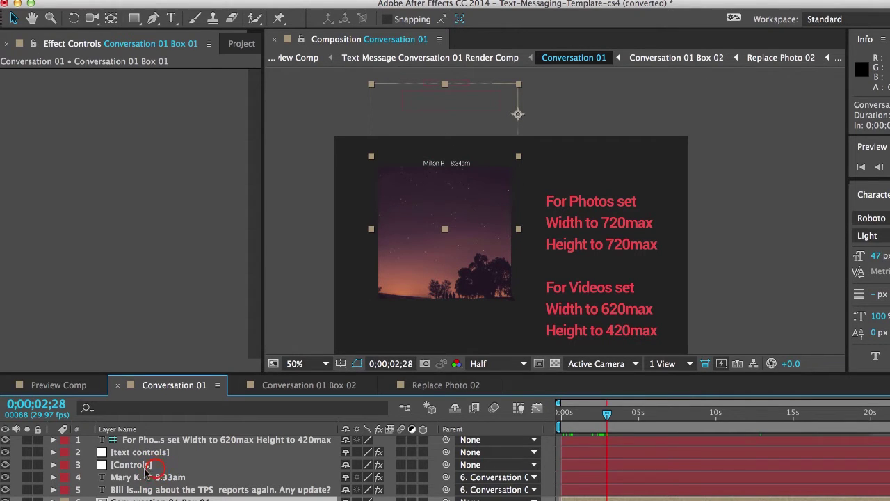
pyautogui.moveTo(256, 154); pyautogui.dragTo(249, 309)
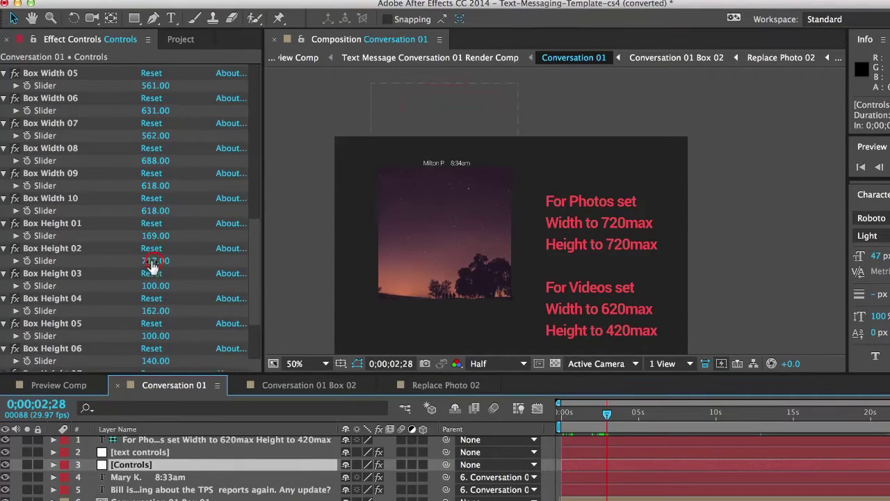
pyautogui.moveTo(155, 260); pyautogui.dragTo(1, 310)
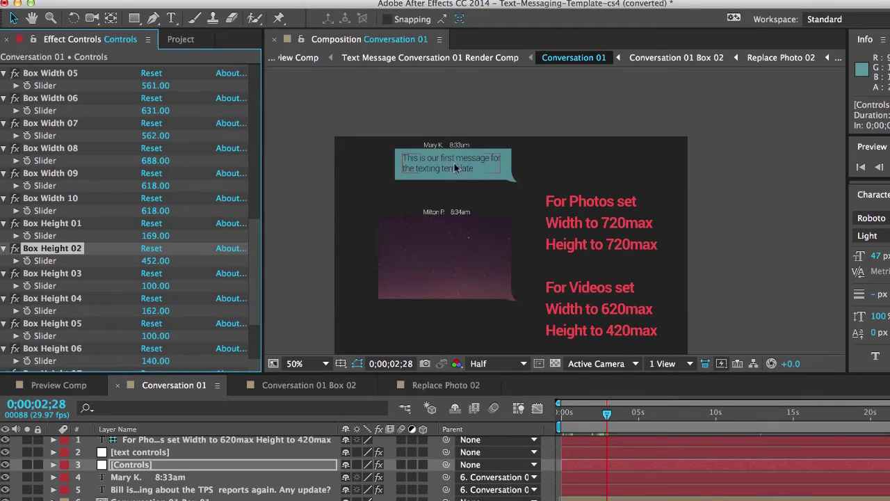
# Raise Box Height 02 on the Controls layer until the message box shows the full sunset photo.
pyautogui.click(153, 262)
pyautogui.write('696')
pyautogui.press('Return')
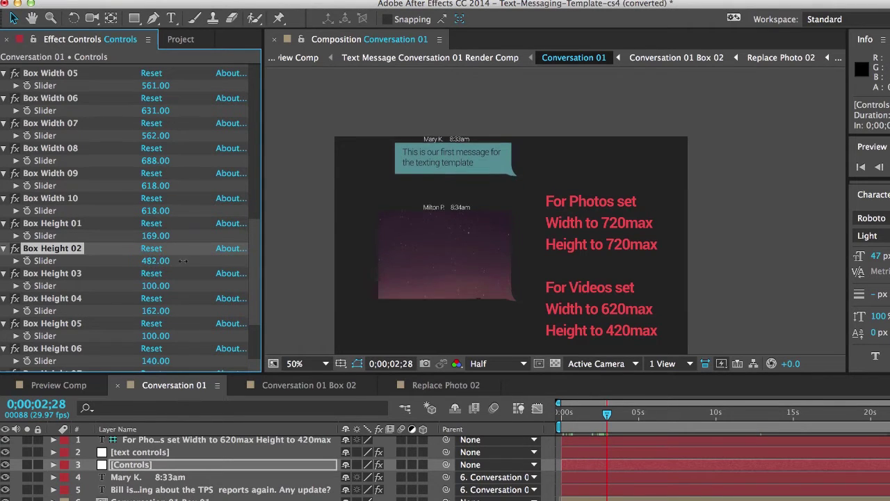
pyautogui.moveTo(323, 242)
pyautogui.mouseDown()
pyautogui.moveTo(352, 242)
pyautogui.moveTo(338, 242)
pyautogui.mouseUp()
# Open Text Message Conversation 01 Render Comp from the Render Comps folder and preview the conversation back to 0;00;01;02.
pyautogui.click(180, 40)
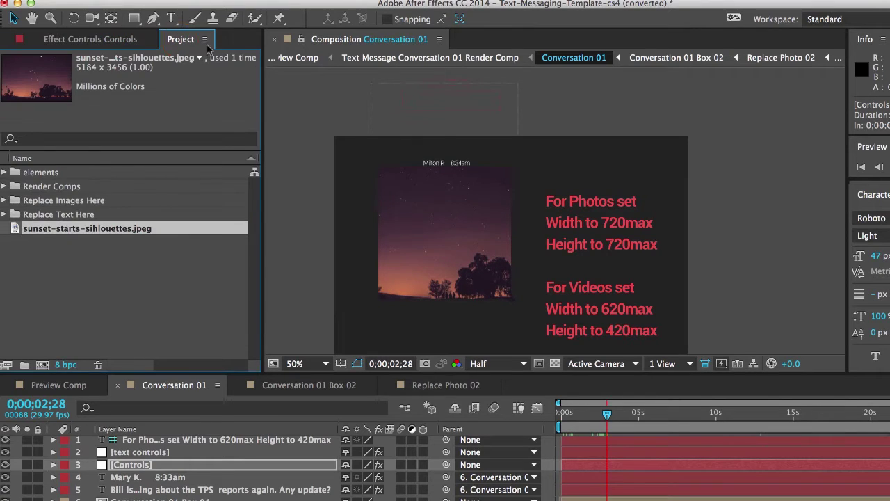
pyautogui.click(5, 186)
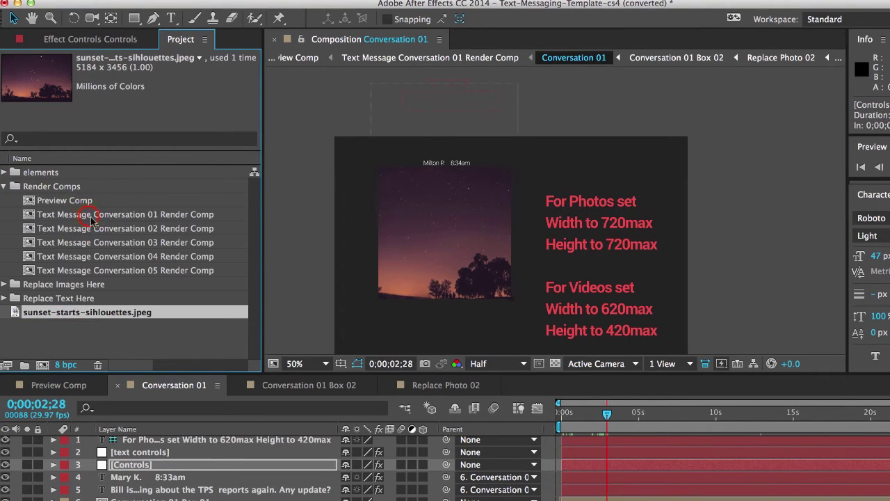
pyautogui.click(104, 217)
pyautogui.doubleClick(161, 215)
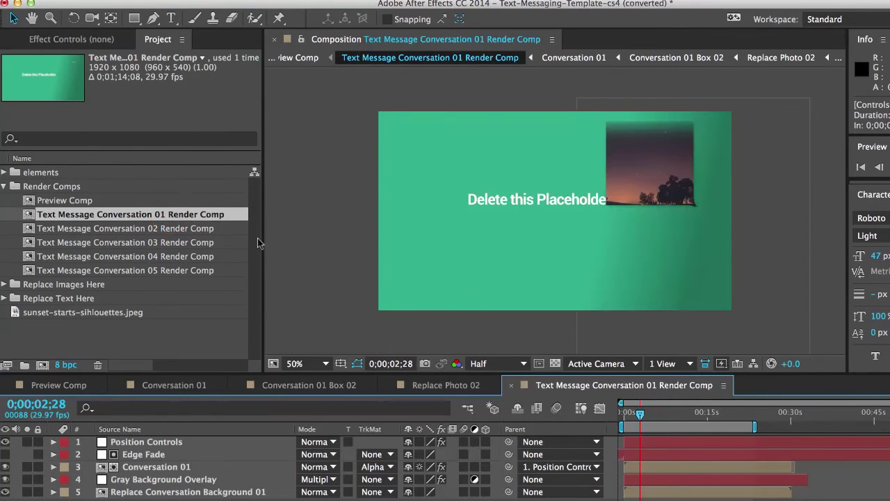
pyautogui.moveTo(640, 413); pyautogui.dragTo(628, 415)
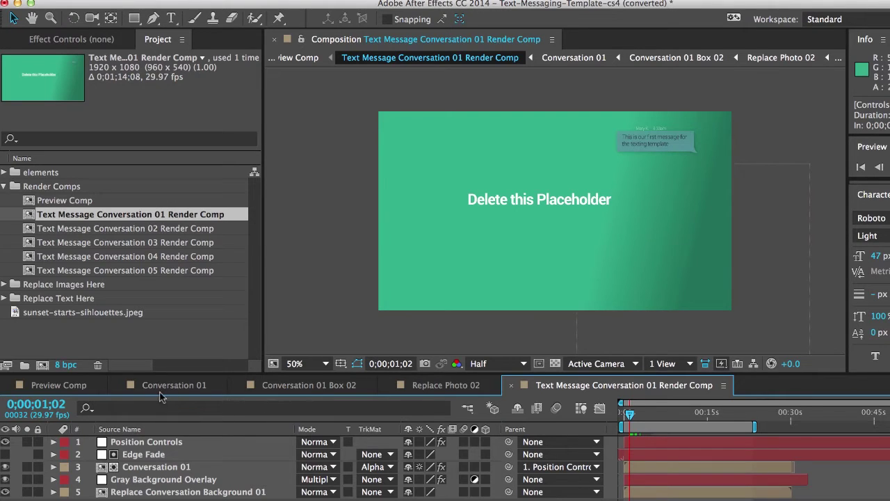
# In Conversation 01 Box 02, disable Turn on Photo and enable Turn on Video on the Turn on Video or Photo layer.
pyautogui.click(306, 385)
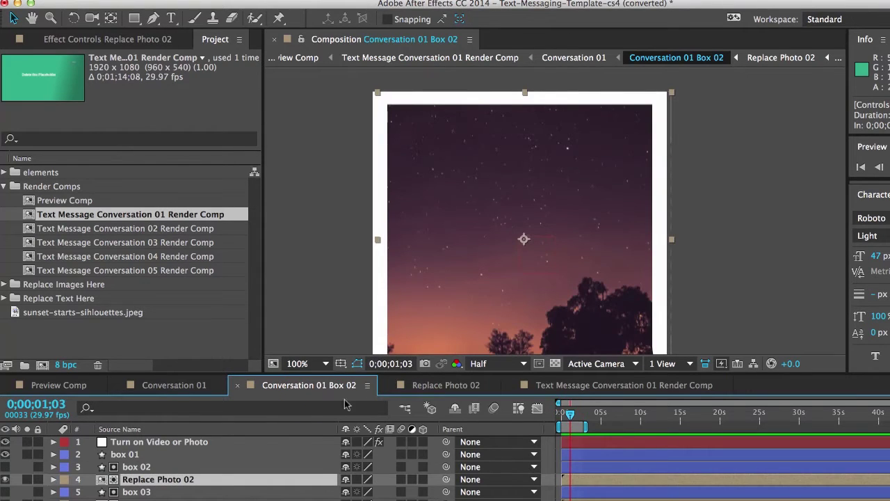
pyautogui.click(194, 441)
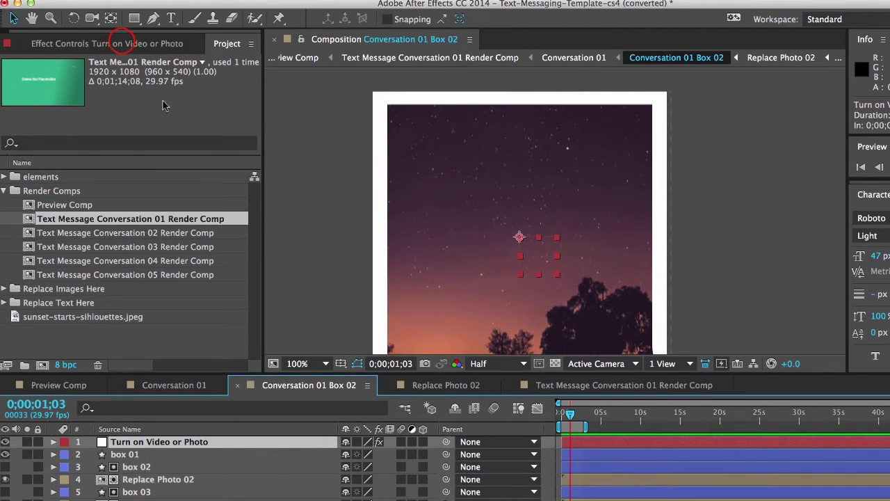
pyautogui.click(104, 43)
pyautogui.click(148, 88)
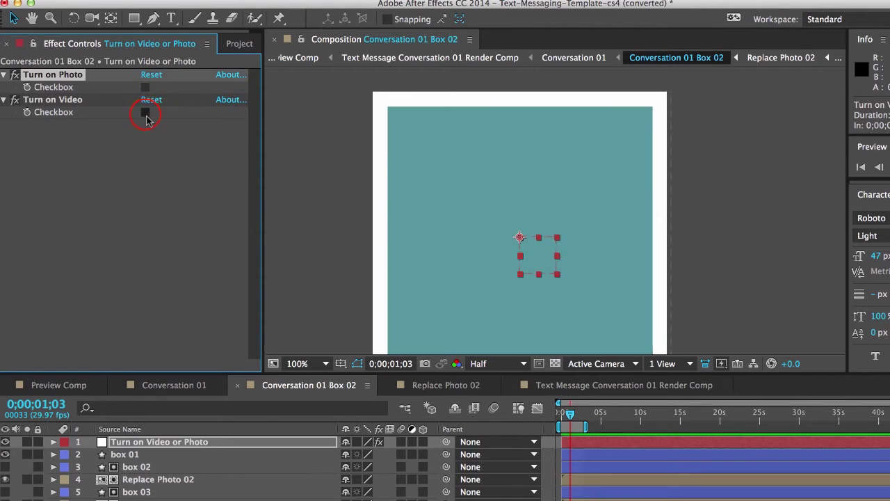
pyautogui.click(145, 114)
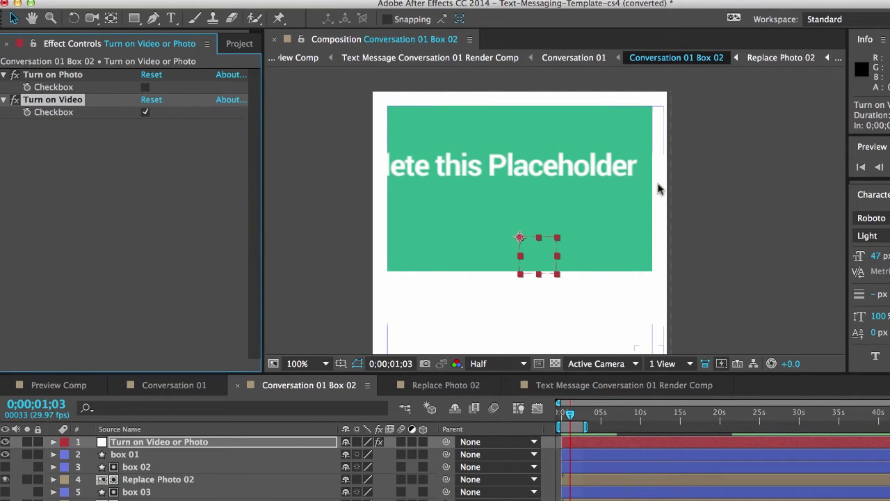
pyautogui.click(164, 404)
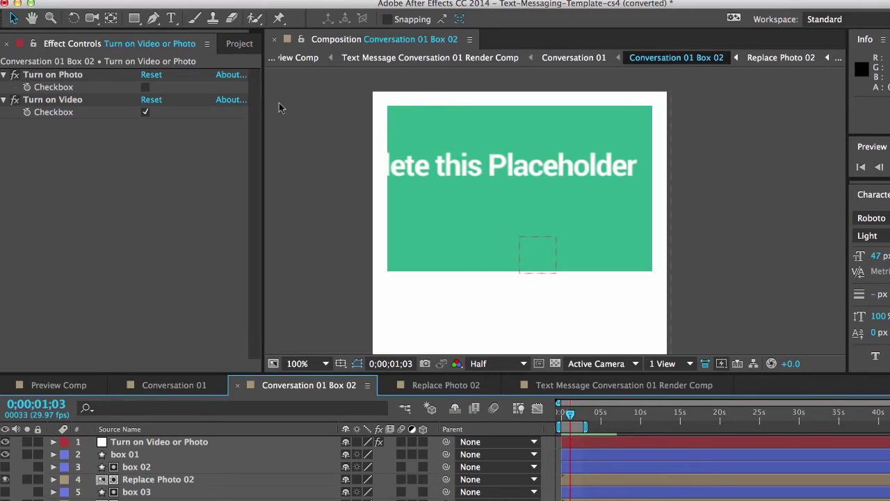
# Open the Replace Video 02 composition from the Box 02 folder of Conversation 01 in Replace Images Here.
pyautogui.click(235, 44)
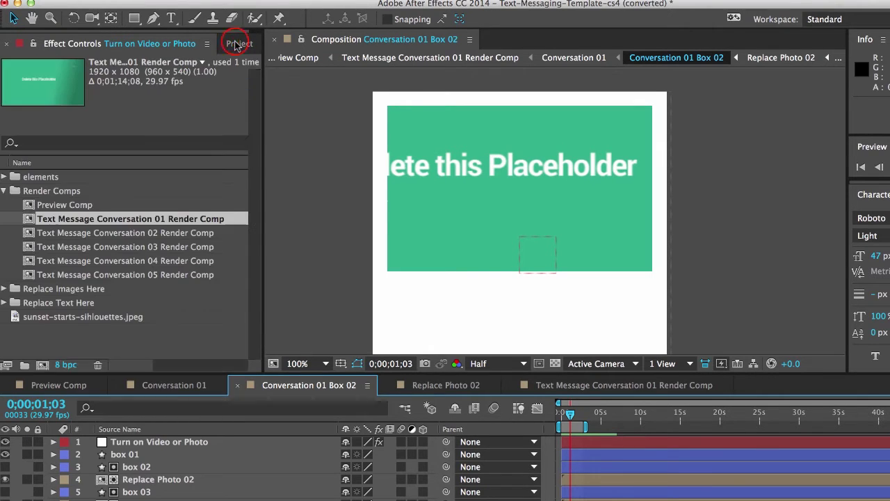
pyautogui.click(5, 191)
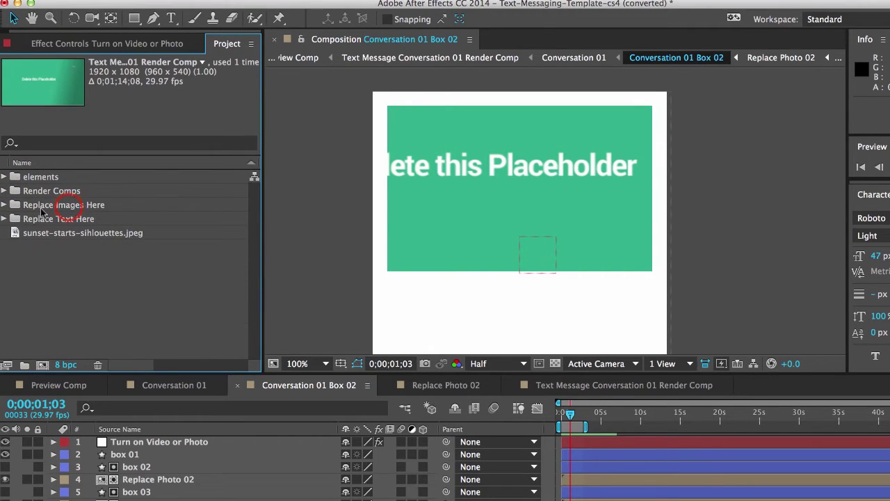
pyautogui.click(69, 206)
pyautogui.click(4, 205)
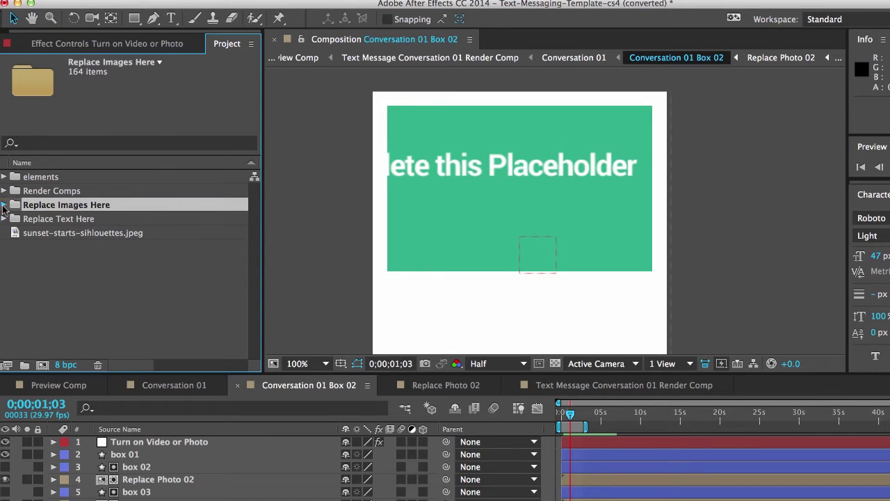
pyautogui.click(4, 206)
pyautogui.click(52, 219)
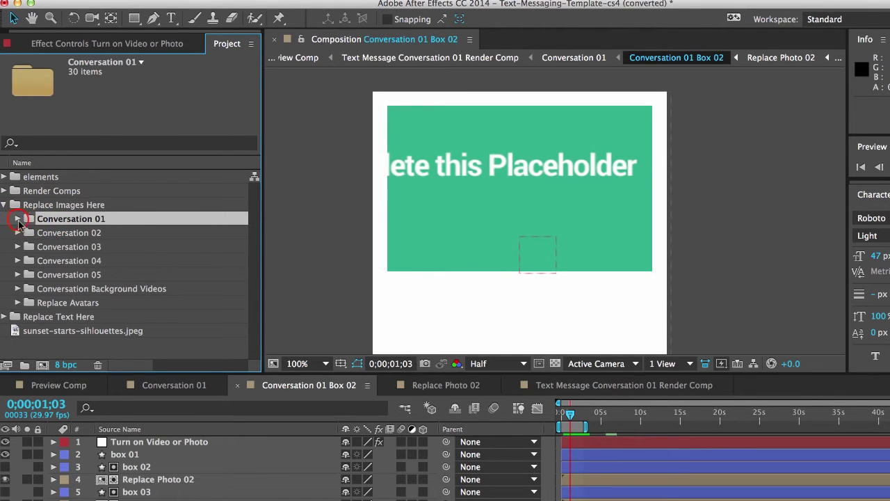
pyautogui.click(18, 218)
pyautogui.click(65, 233)
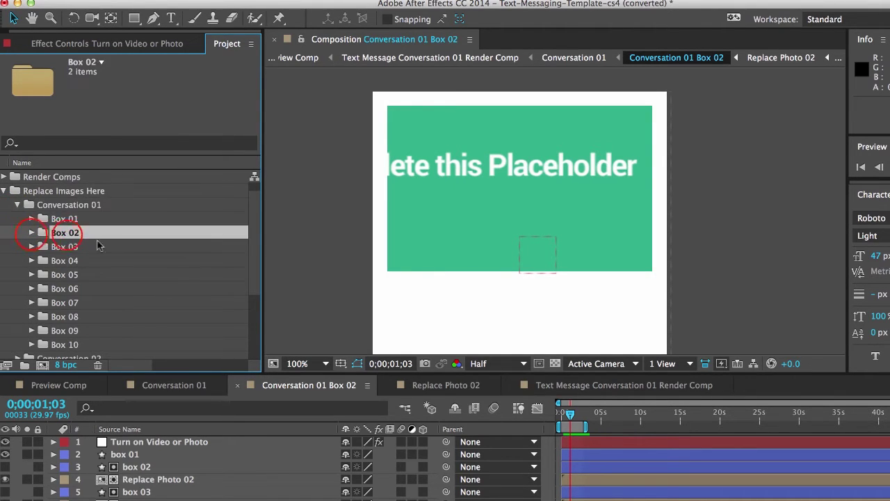
pyautogui.click(31, 234)
pyautogui.click(95, 263)
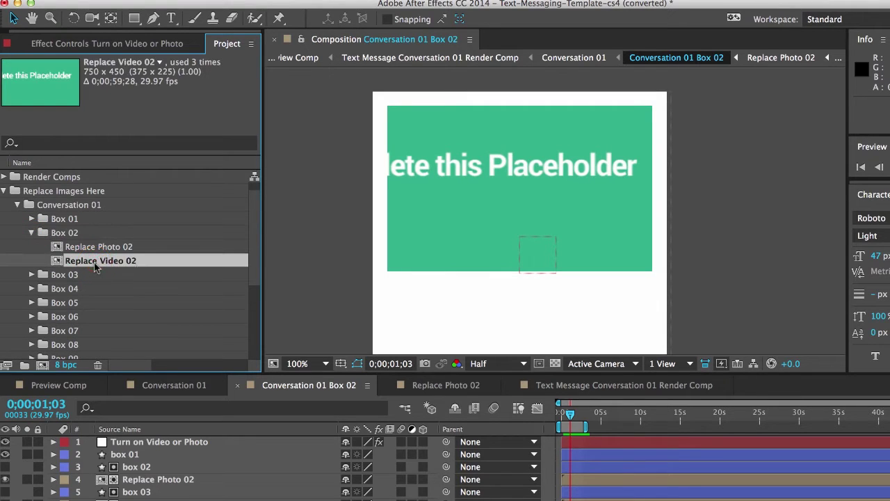
pyautogui.doubleClick(114, 261)
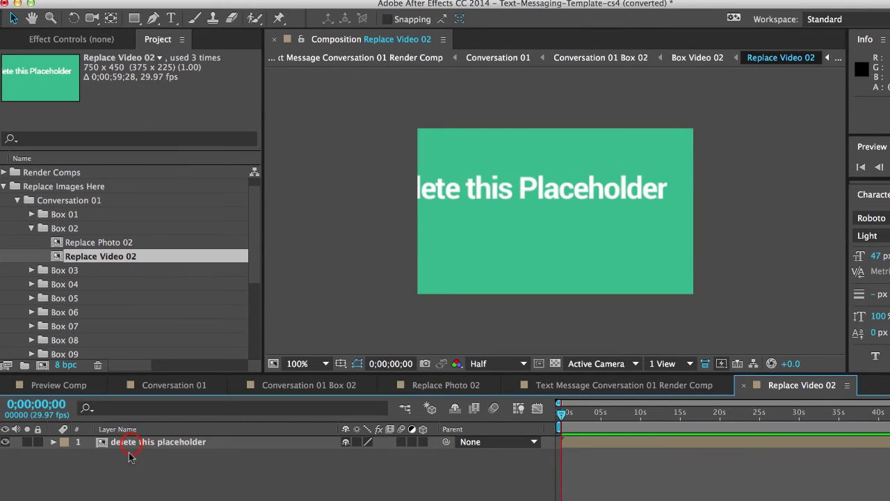
# Hide the placeholder layer in Replace Video 02 and import young-man-funny-face-squinting-skew-eyed-eye_HD.mov from the placeholders folder.
pyautogui.click(130, 449)
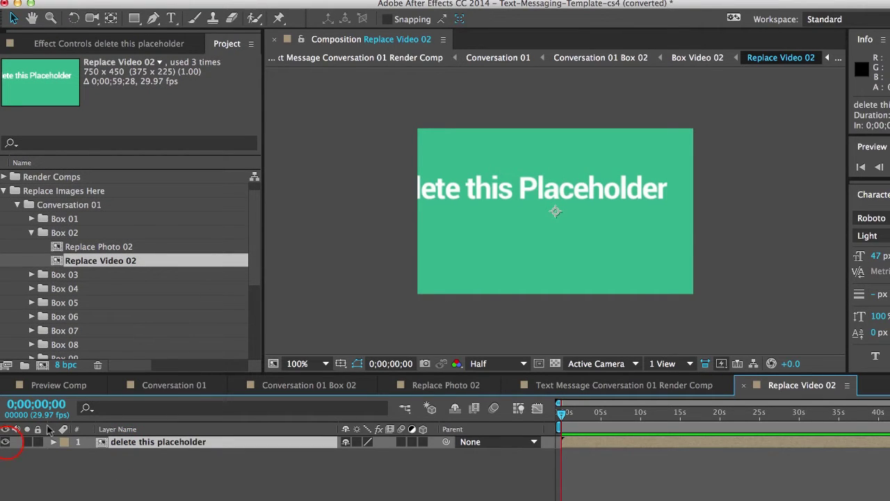
pyautogui.click(6, 442)
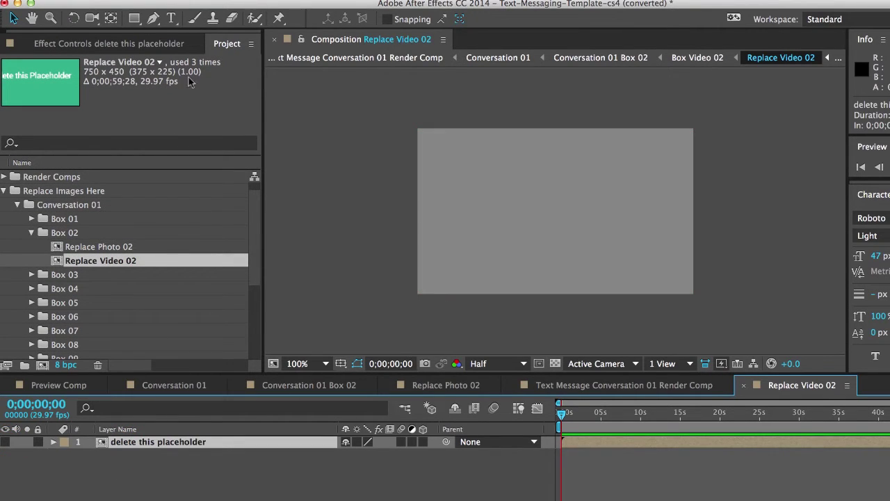
pyautogui.click(3, 190)
pyautogui.click(66, 276)
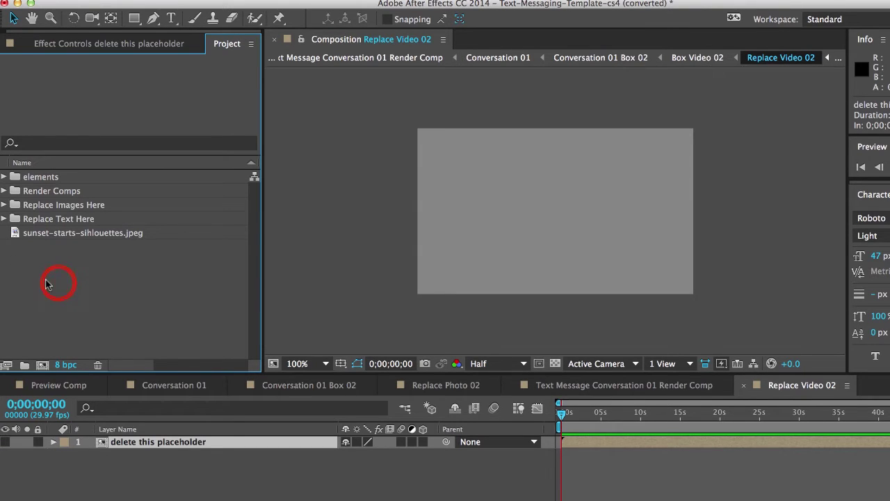
pyautogui.doubleClick(60, 285)
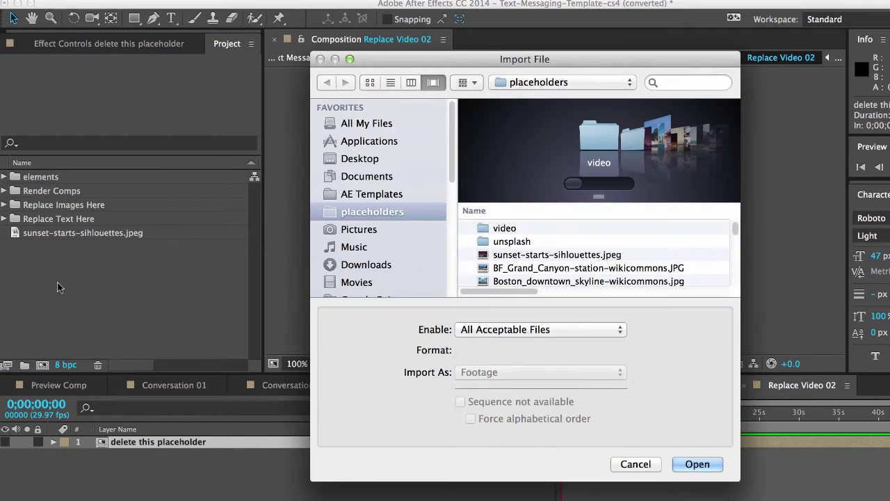
pyautogui.moveTo(736, 221); pyautogui.dragTo(734, 280)
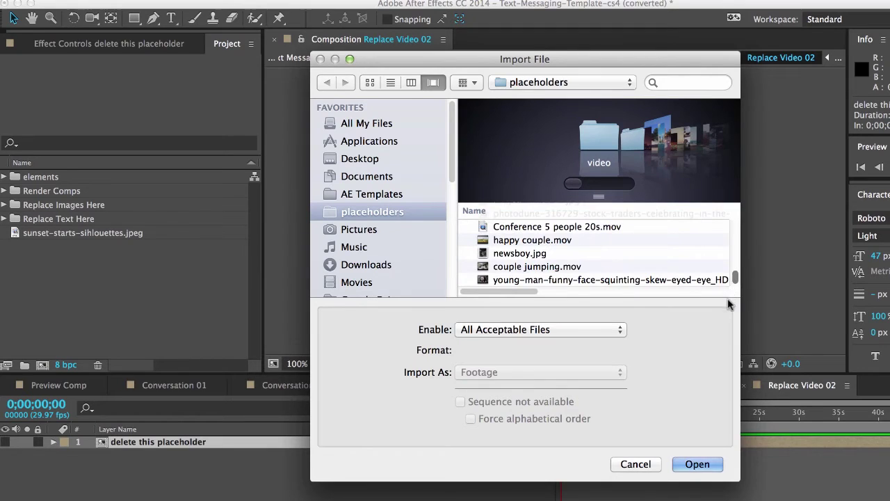
pyautogui.click(531, 279)
pyautogui.click(697, 464)
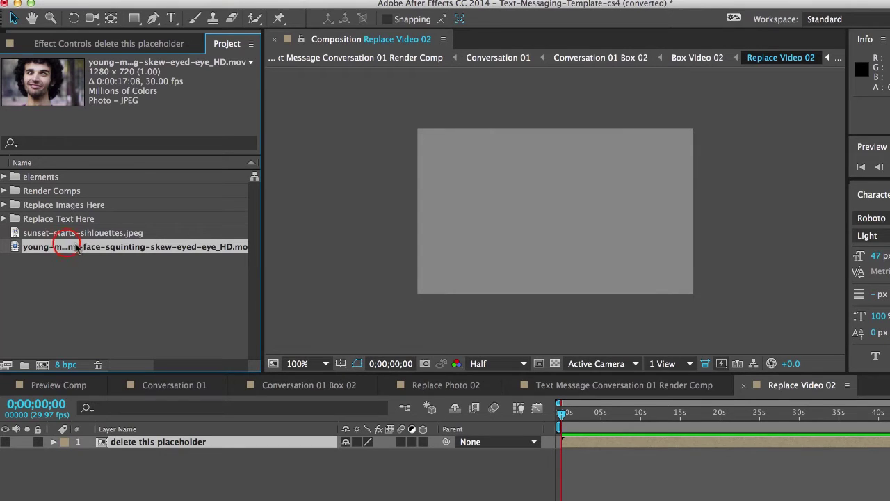
# Add the imported video above the placeholder in Replace Video 02 and scale it down to fit the frame.
pyautogui.moveTo(76, 249); pyautogui.dragTo(160, 444)
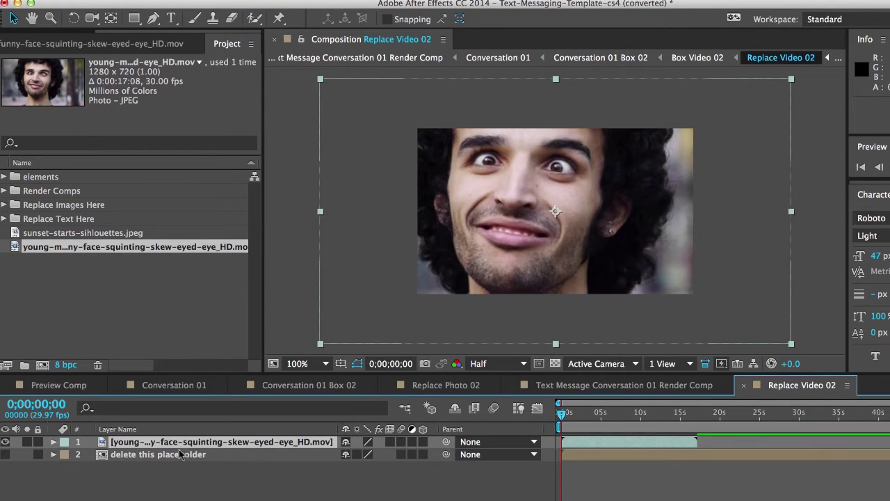
pyautogui.press('s')
pyautogui.moveTo(389, 454); pyautogui.dragTo(344, 454)
# Check the video in Conversation 01 Box 02, and set Box Height 02 to 414 on Conversation 01's Controls layer.
pyautogui.click(317, 386)
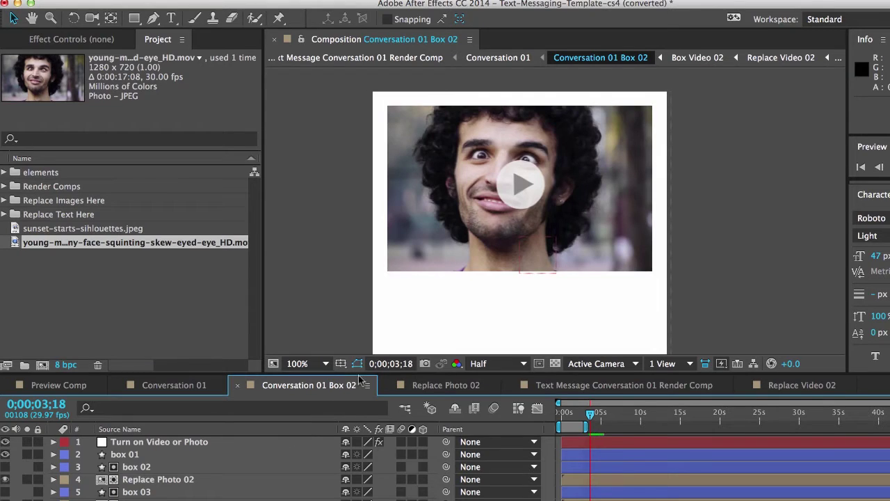
pyautogui.click(173, 391)
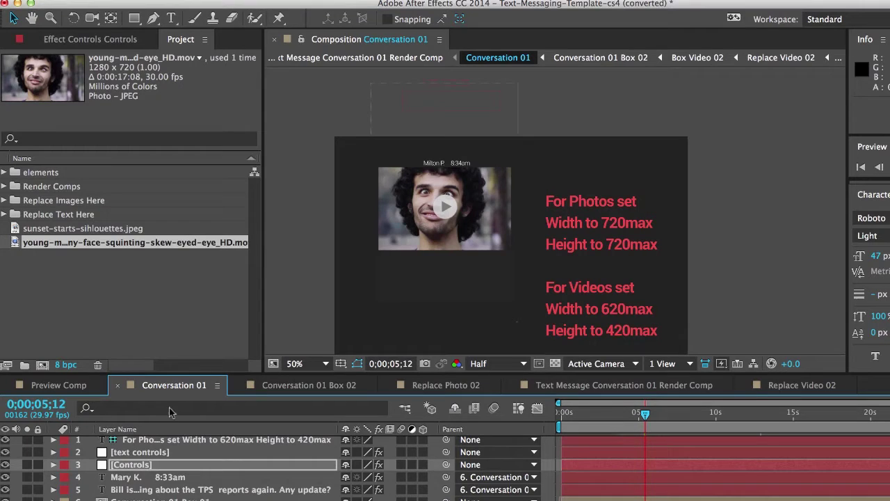
pyautogui.click(130, 465)
pyautogui.click(122, 39)
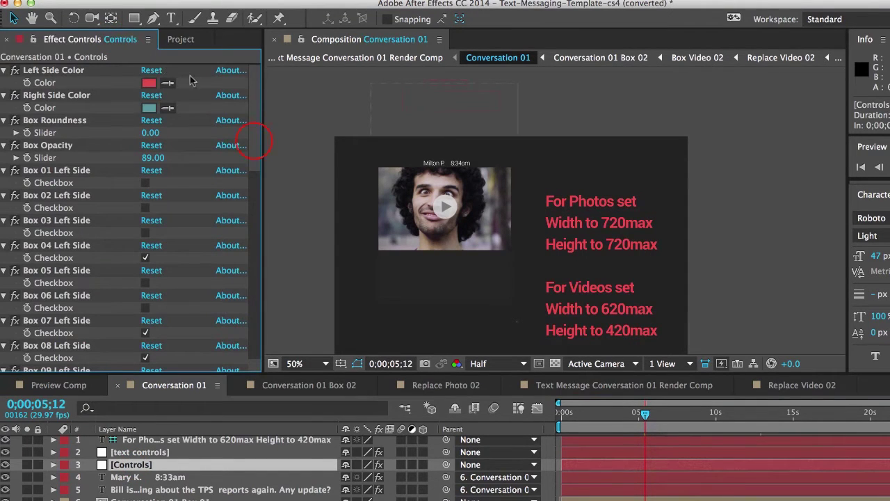
pyautogui.moveTo(249, 142); pyautogui.dragTo(258, 318)
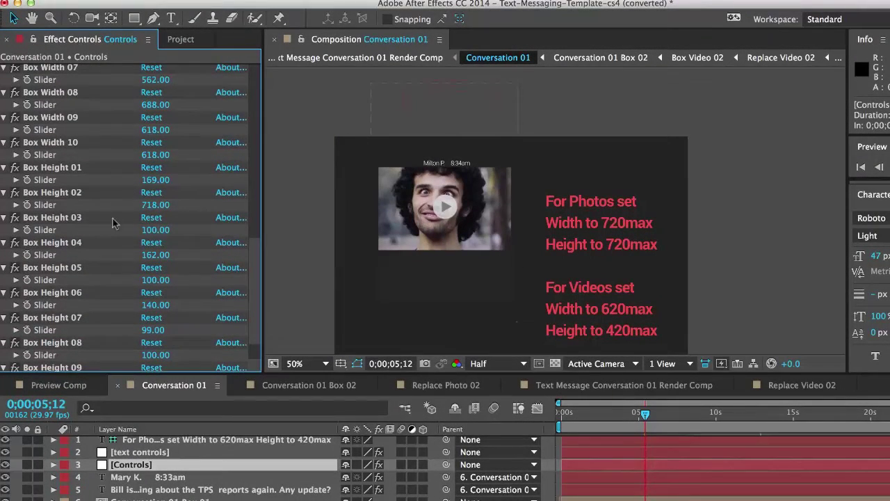
pyautogui.moveTo(154, 209); pyautogui.dragTo(152, 257)
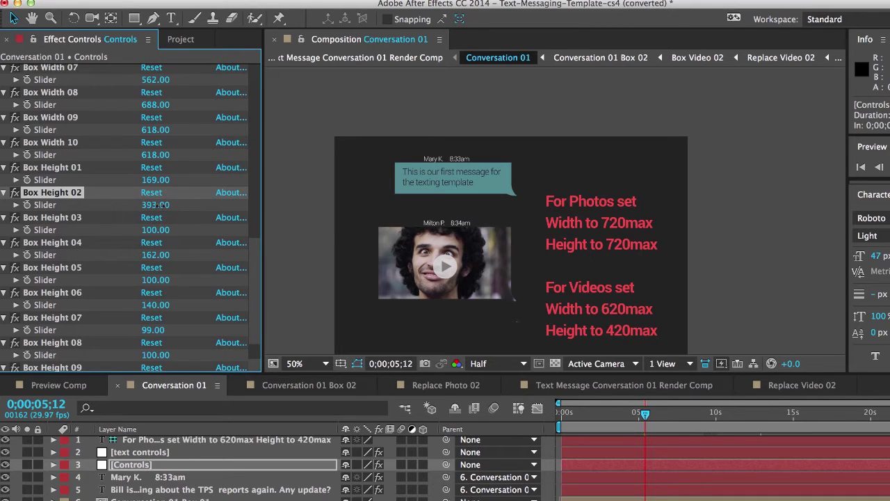
pyautogui.moveTo(158, 205); pyautogui.dragTo(173, 206)
# Set Box Width 04 to 620 on the Controls layer and preview Conversation 01 up to 0;00;05;24.
pyautogui.scroll(5, 156, 172)
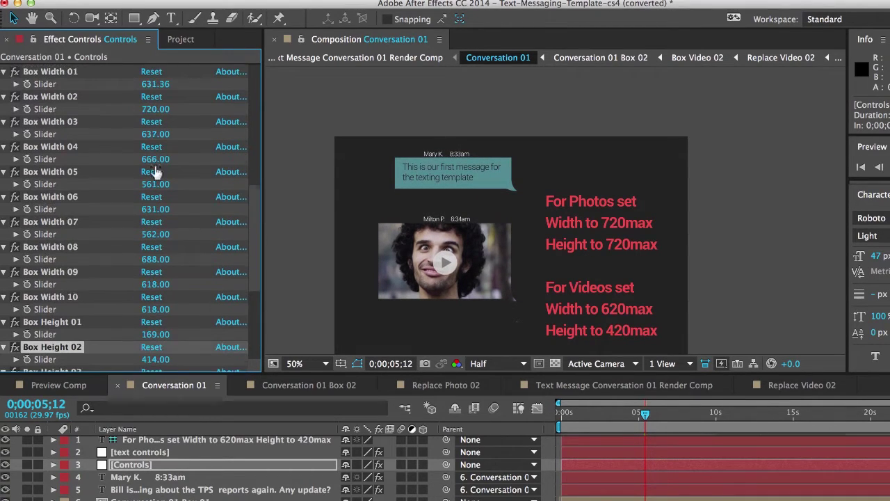
pyautogui.click(63, 149)
pyautogui.moveTo(153, 160); pyautogui.dragTo(131, 161)
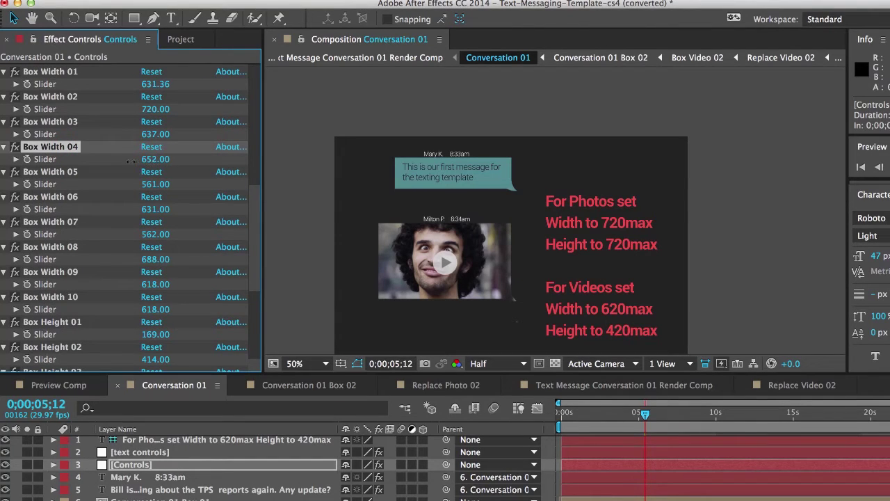
pyautogui.moveTo(584, 413); pyautogui.dragTo(651, 439)
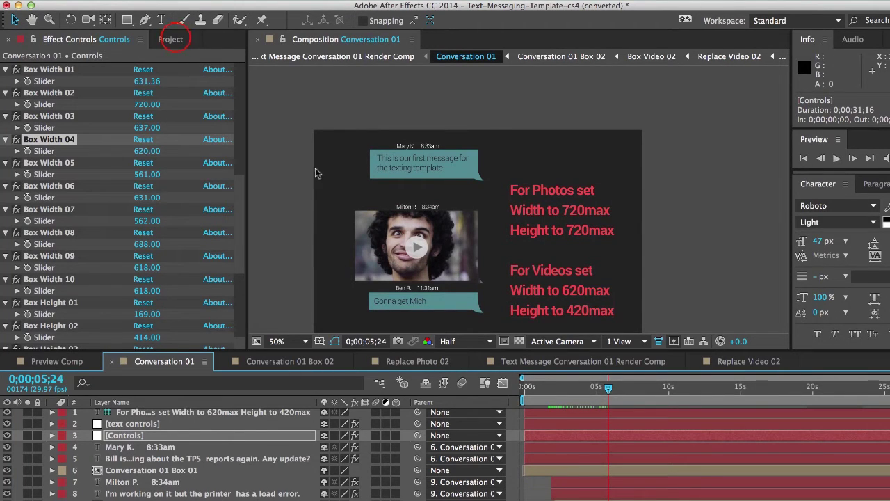
# Open the Box Video 02 composition from the video boxes 01 folder inside elements.
pyautogui.click(171, 39)
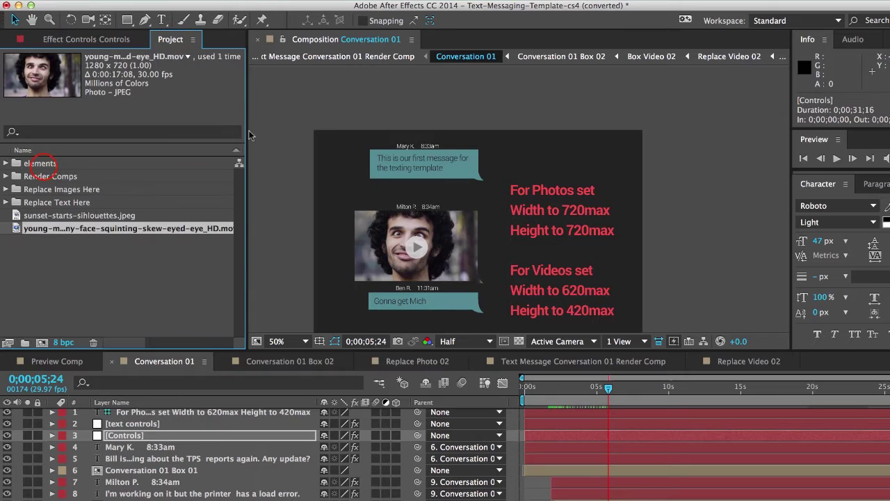
pyautogui.click(40, 163)
pyautogui.click(6, 164)
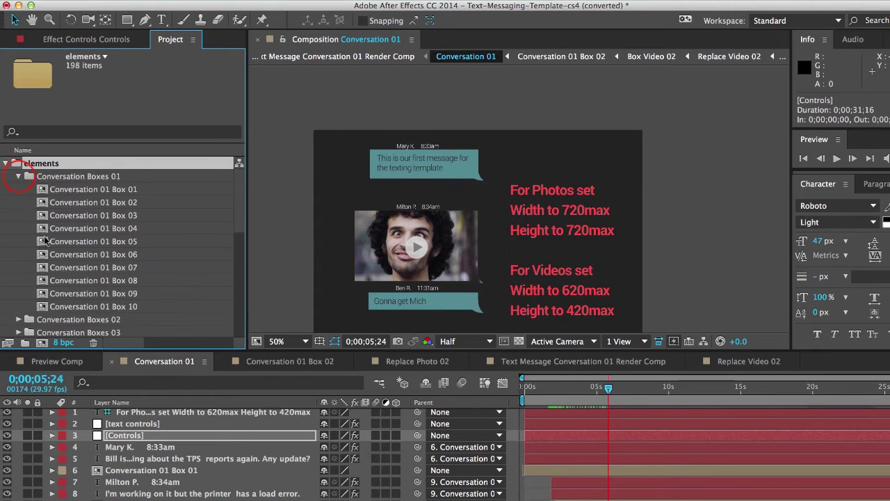
pyautogui.click(18, 176)
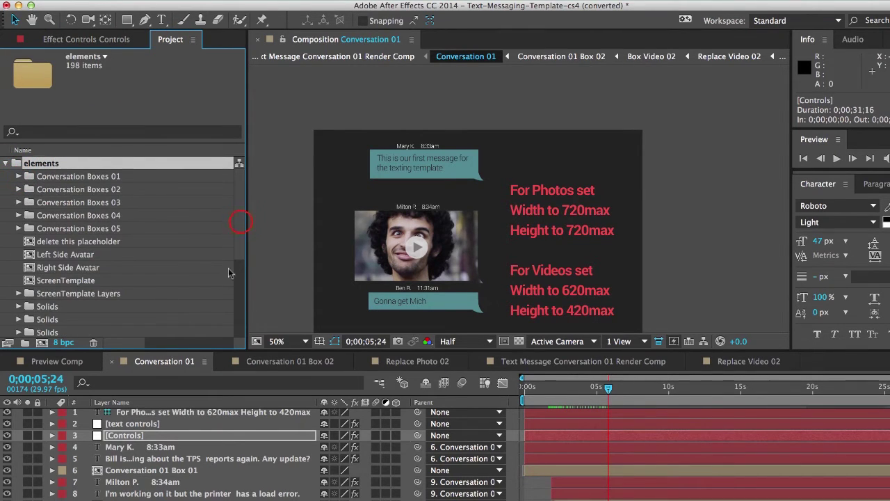
pyautogui.scroll(-5, 228, 272)
pyautogui.click(71, 228)
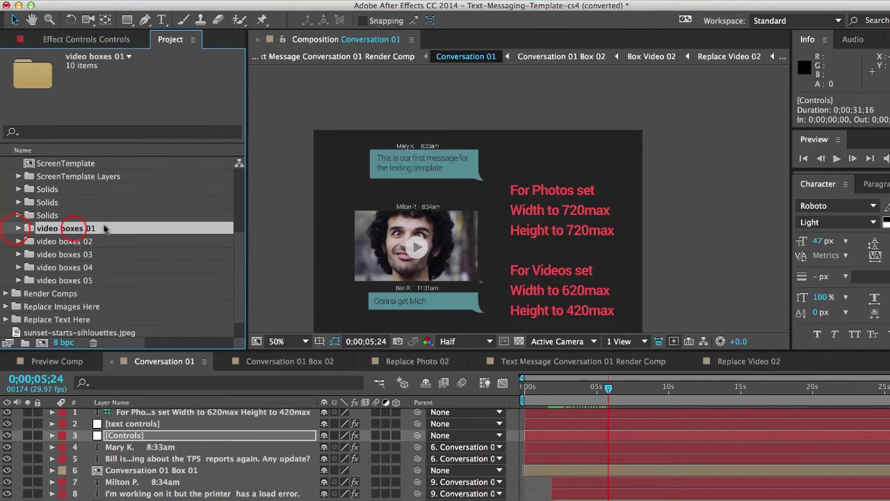
pyautogui.click(18, 229)
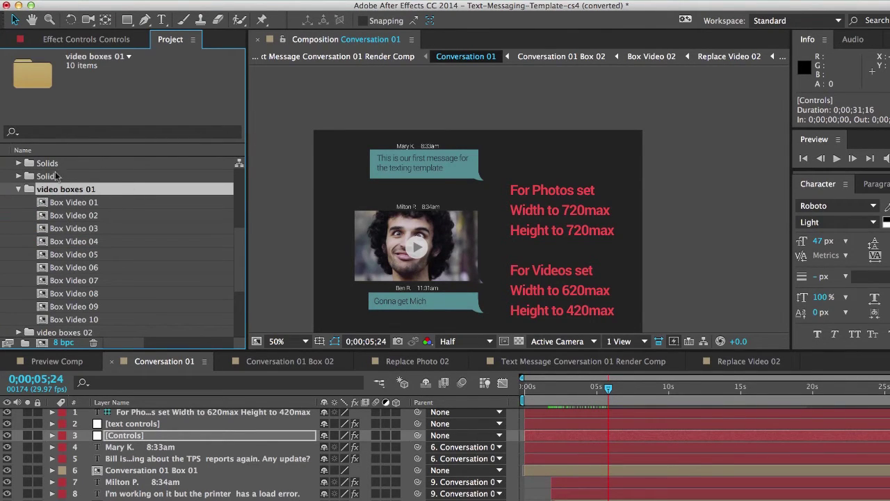
pyautogui.click(146, 215)
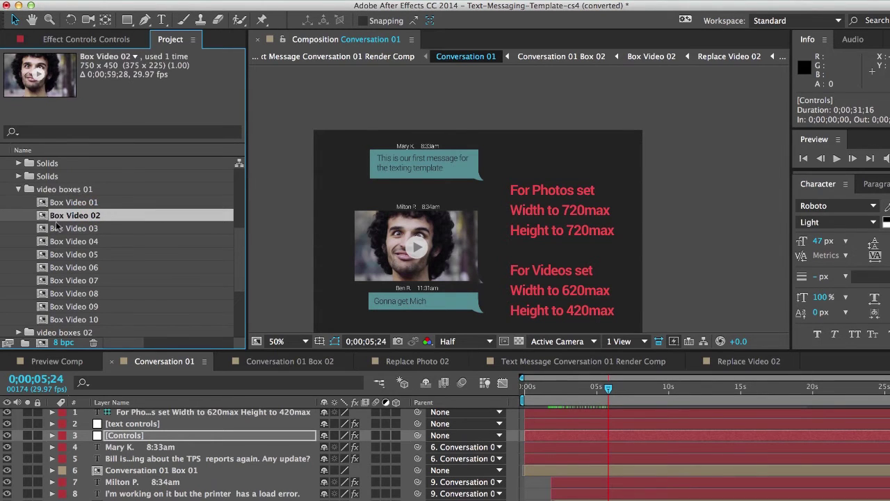
pyautogui.doubleClick(94, 217)
# Examine how the frozen first frame, play button and Replace Video 02 layers play in sequence up to 0;00;03;22.
pyautogui.moveTo(888, 378); pyautogui.dragTo(658, 377)
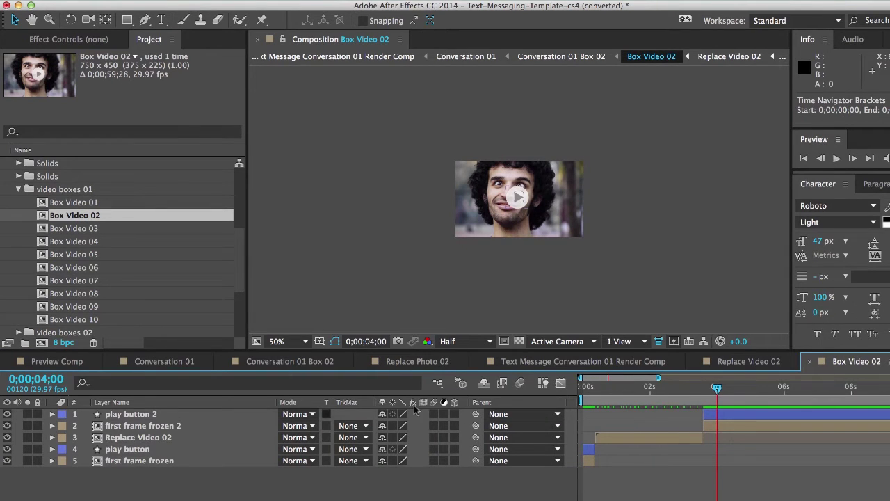
pyautogui.click(127, 437)
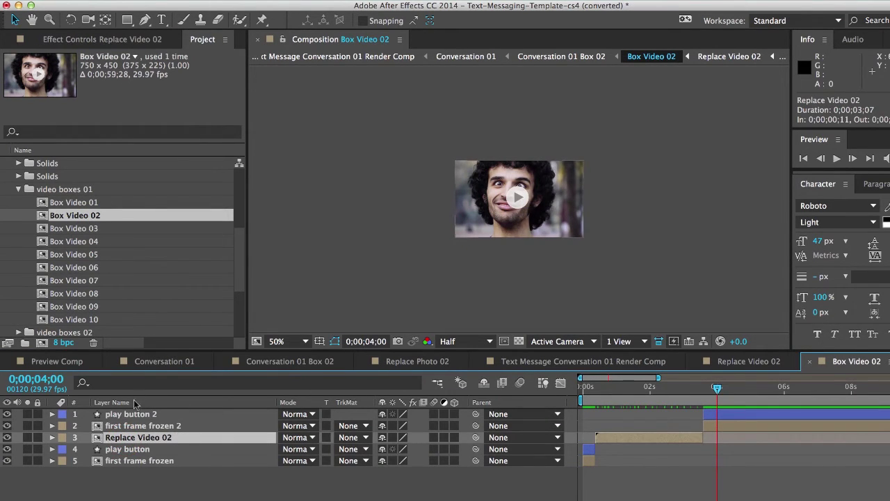
pyautogui.moveTo(585, 387); pyautogui.dragTo(582, 389)
pyautogui.click(139, 461)
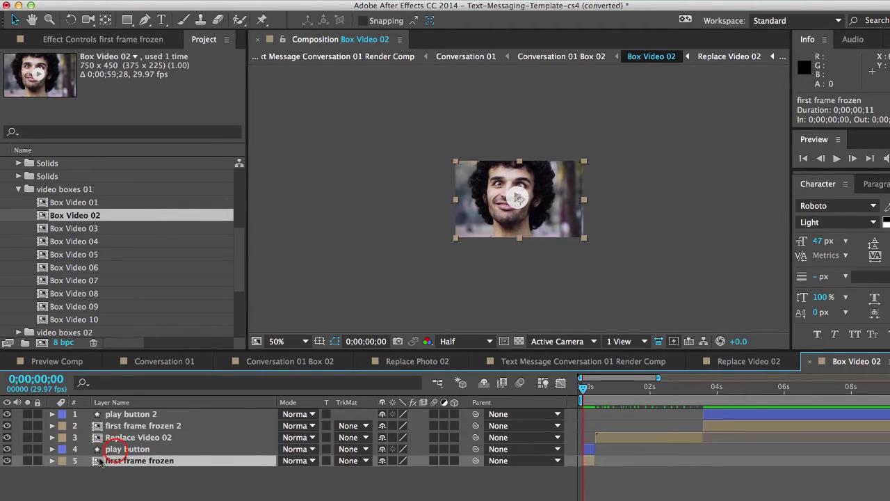
pyautogui.click(118, 449)
pyautogui.click(586, 389)
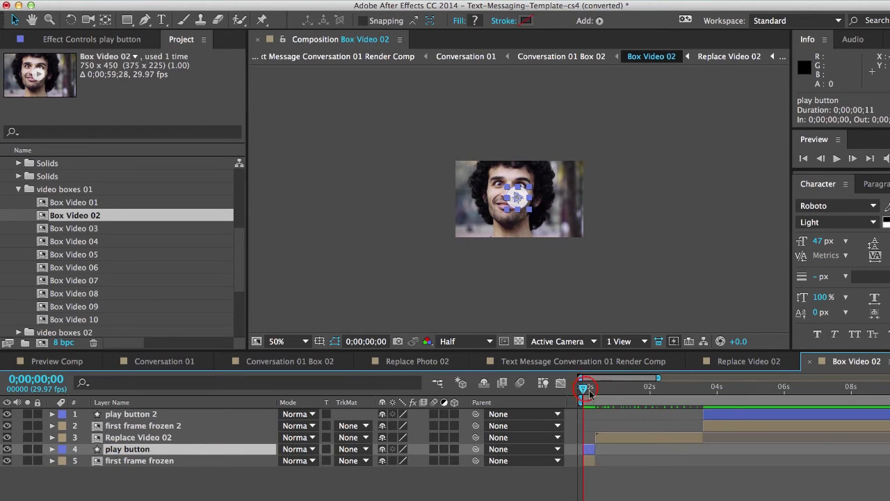
pyautogui.moveTo(586, 389); pyautogui.dragTo(711, 451)
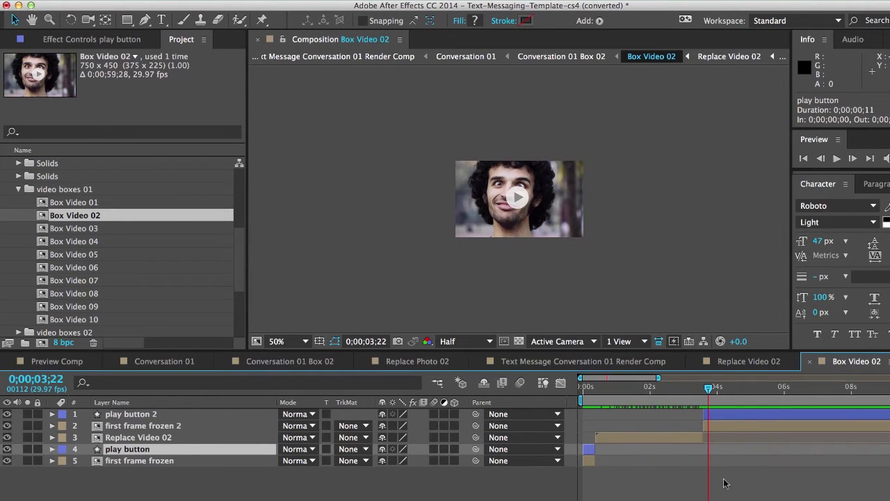
# Extend the end of the Replace Video 02 layer in Box Video 02 to just before the 5-second mark.
pyautogui.click(609, 438)
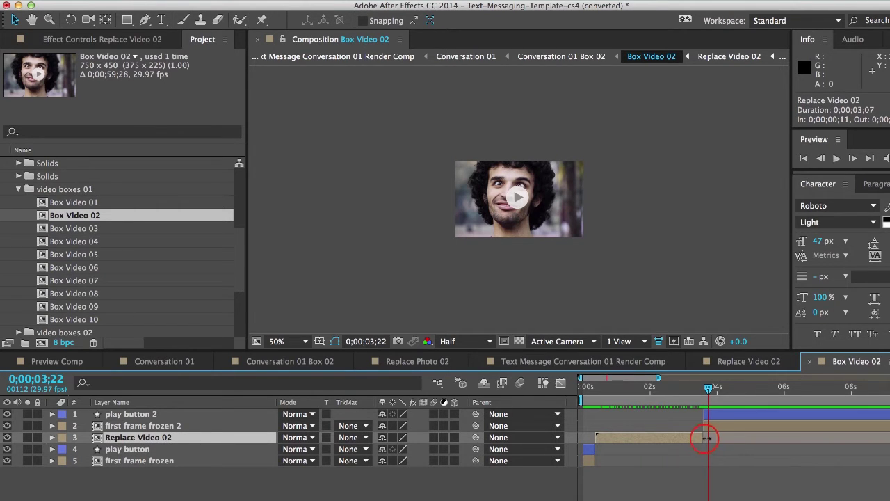
pyautogui.moveTo(705, 438); pyautogui.dragTo(743, 440)
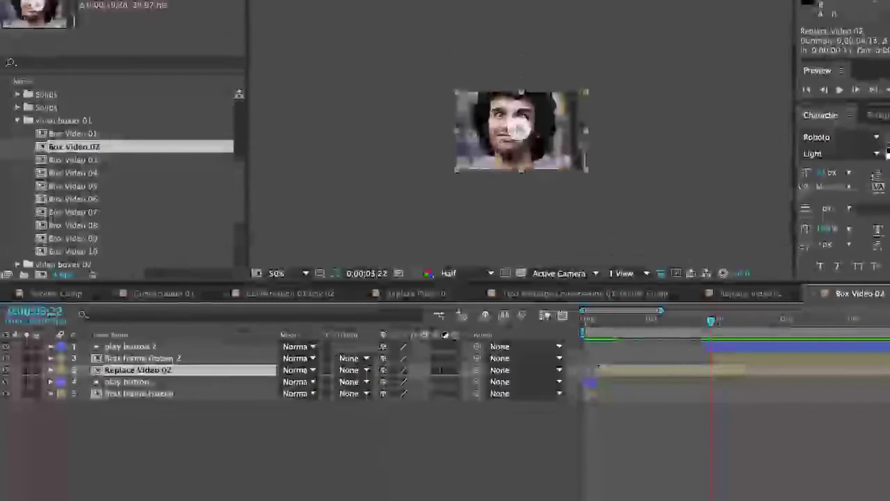
# Extend Replace Video 02 to the 5-second mark and shift play button 2 and first frame frozen 2 to start there.
pyautogui.moveTo(747, 370); pyautogui.dragTo(754, 371)
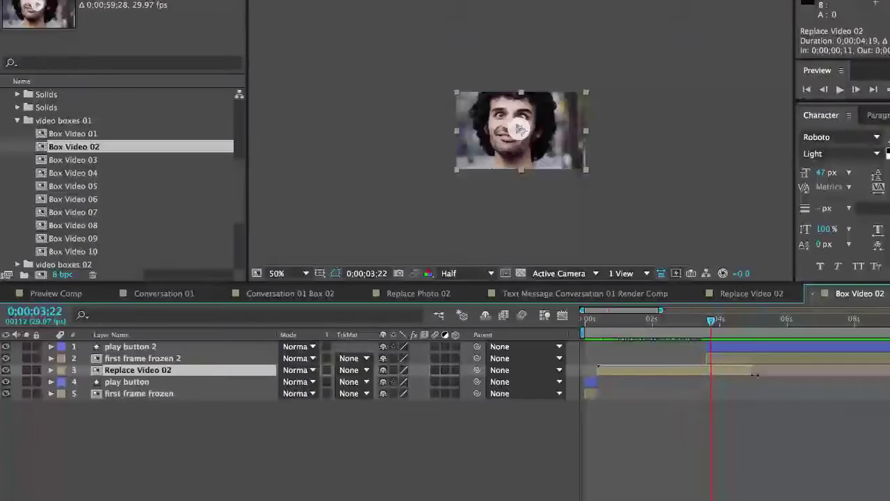
pyautogui.click(719, 359)
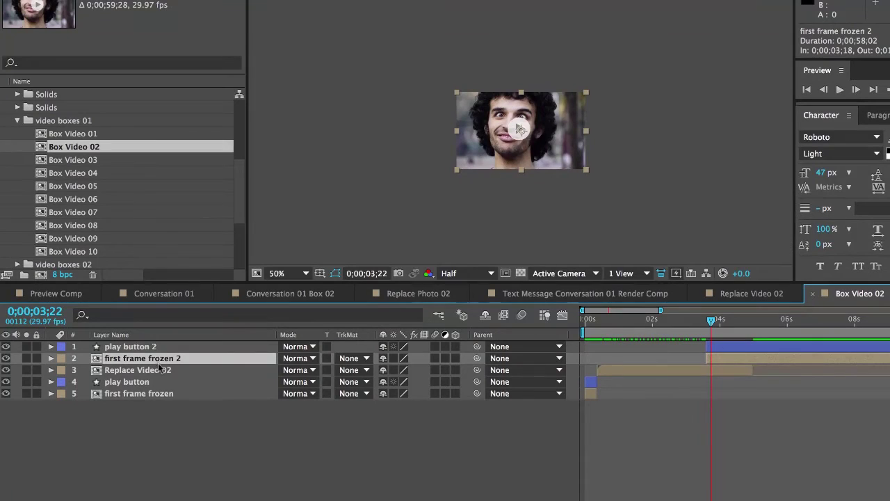
pyautogui.keyDown('shift'); pyautogui.click(124, 346); pyautogui.keyUp('shift')
pyautogui.moveTo(720, 368); pyautogui.dragTo(771, 354)
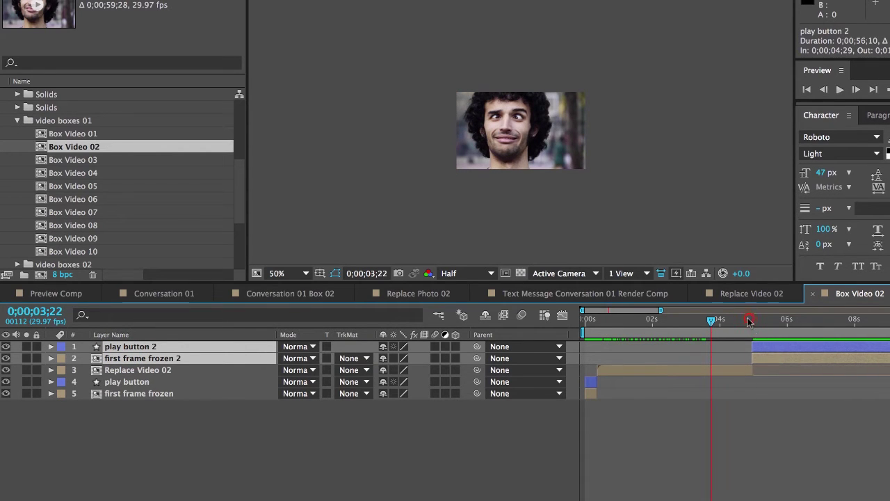
pyautogui.click(750, 320)
pyautogui.moveTo(495, 495); pyautogui.dragTo(526, 495)
pyautogui.moveTo(821, 353)
pyautogui.mouseDown()
pyautogui.moveTo(831, 362)
pyautogui.moveTo(838, 353)
pyautogui.mouseUp()
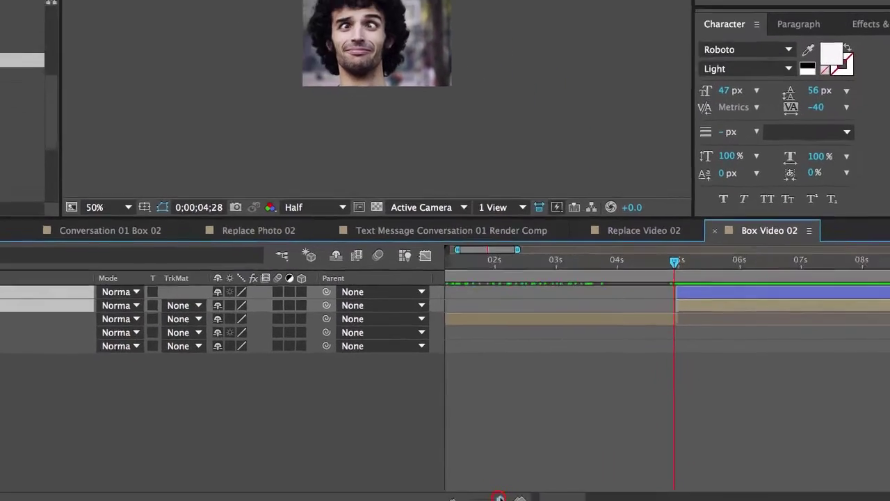
pyautogui.click(733, 378)
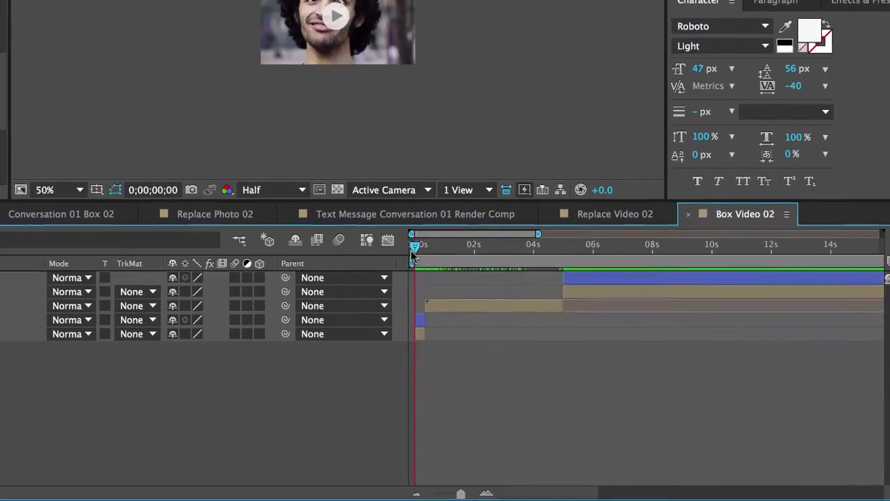
# Preview Box Video 02 just past the 5-second mark, then check the matching frame inside the Replace Video 02 composition.
pyautogui.moveTo(414, 250); pyautogui.dragTo(430, 256)
pyautogui.moveTo(654, 424); pyautogui.dragTo(776, 496)
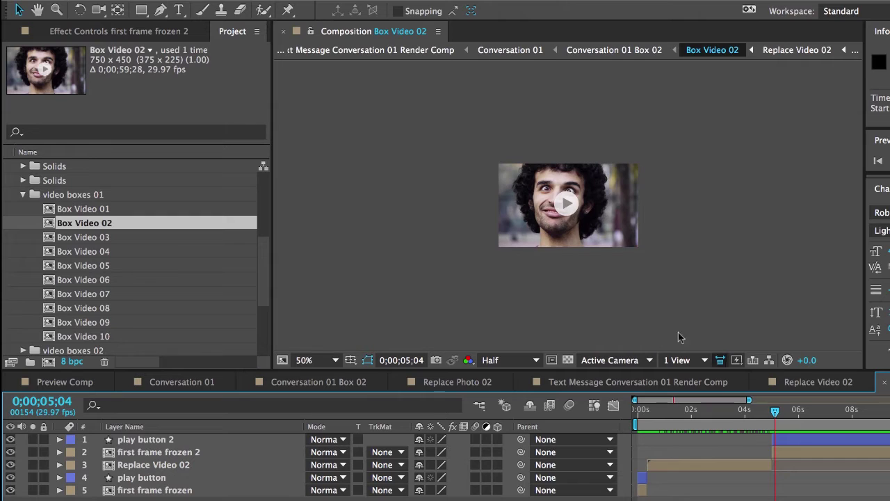
pyautogui.click(184, 468)
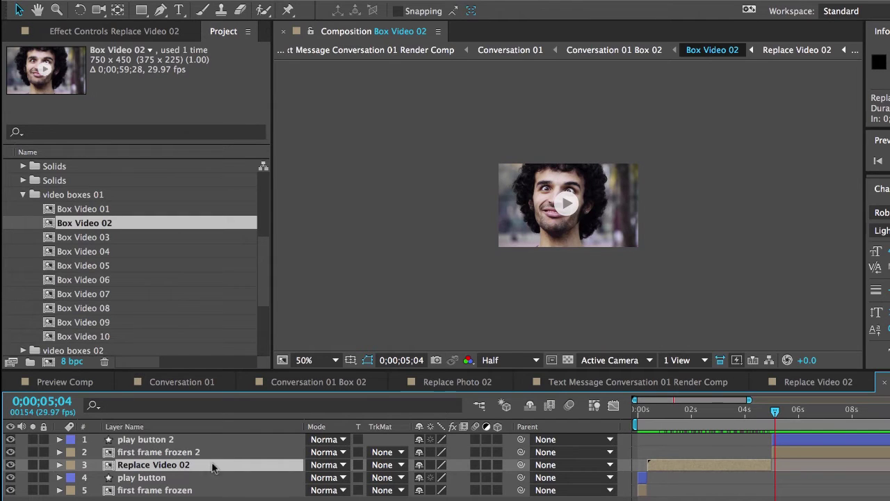
pyautogui.doubleClick(185, 466)
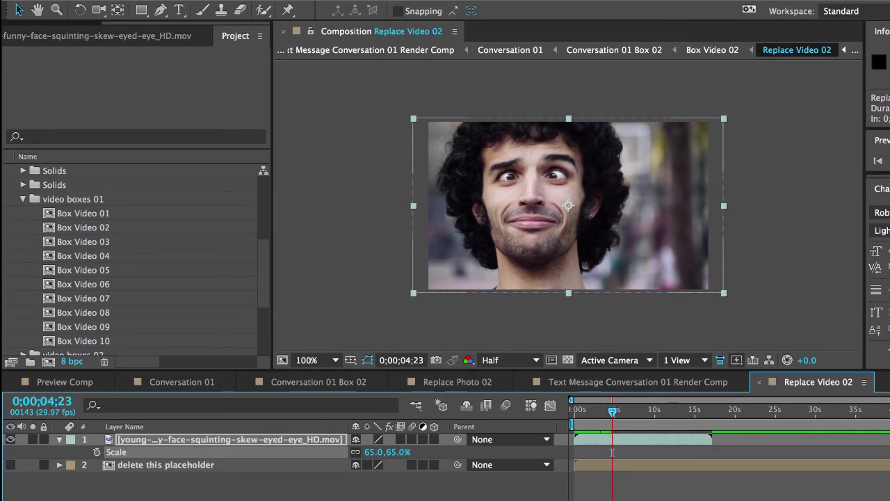
pyautogui.click(888, 382)
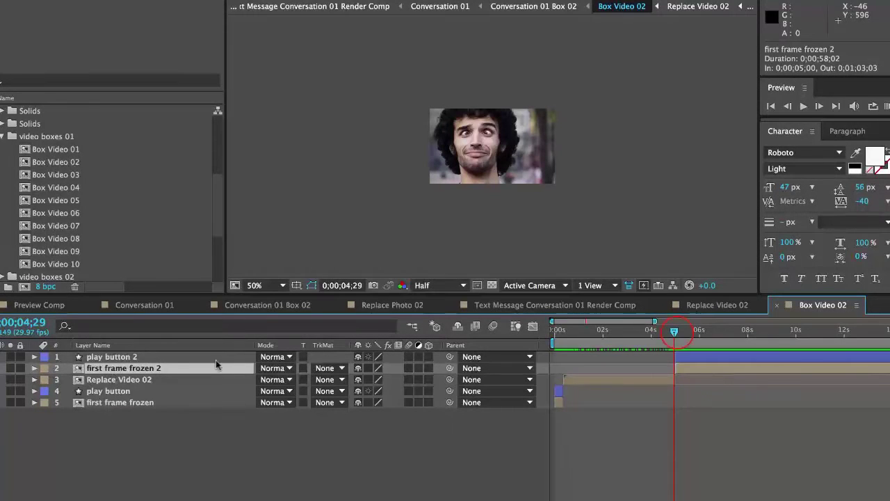
# Remove the Time Remap from the first frame frozen 2 layer and apply Freeze Frame to it at 0;00;05;17.
pyautogui.moveTo(674, 331); pyautogui.dragTo(681, 332)
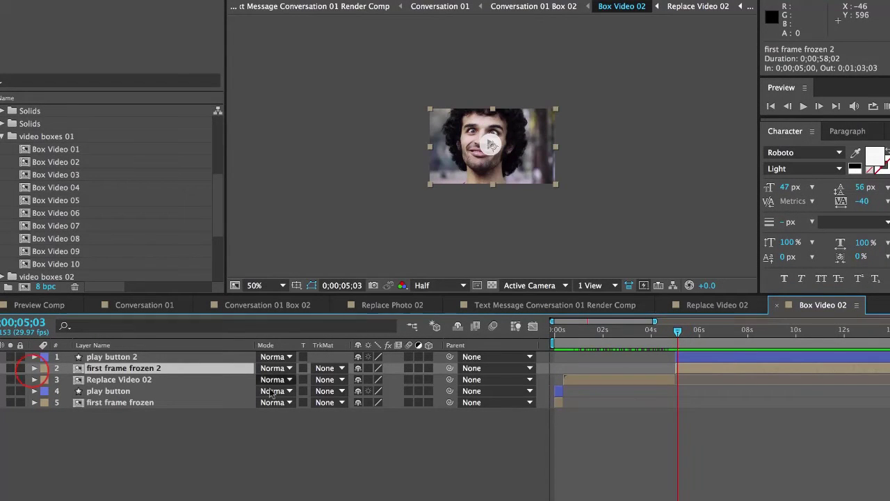
pyautogui.click(34, 369)
pyautogui.click(93, 378)
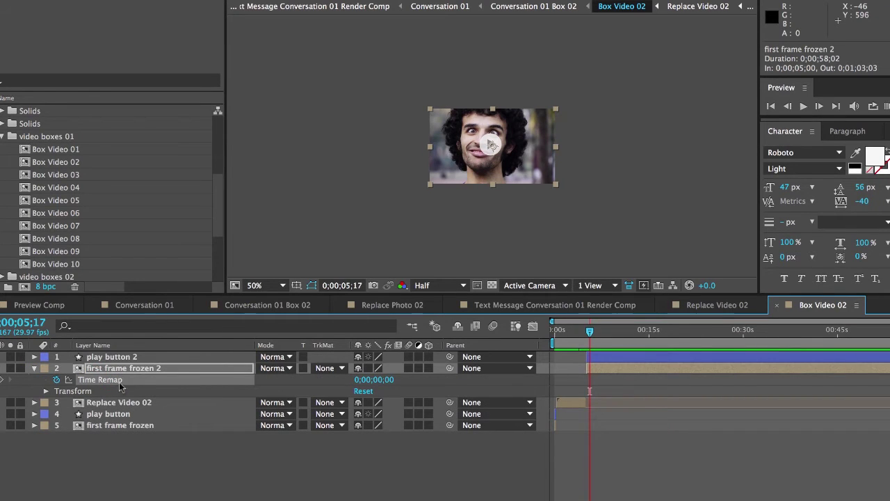
pyautogui.press('BackSpace')
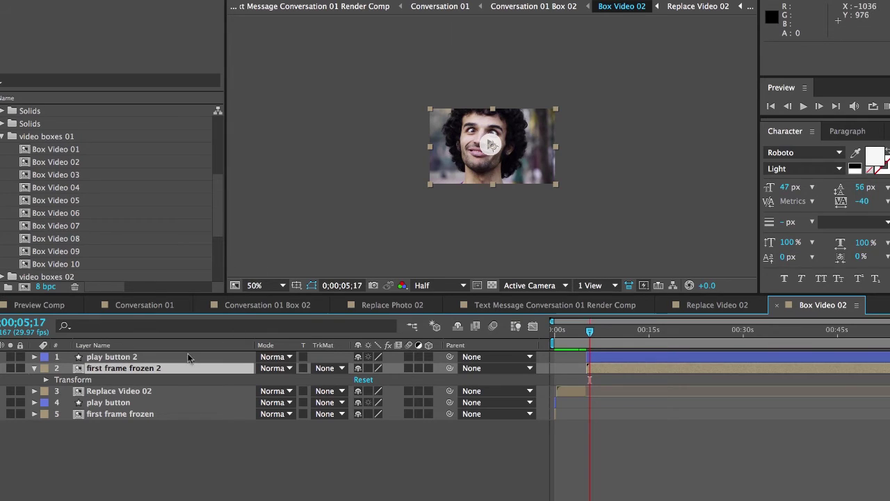
pyautogui.rightClick(119, 367)
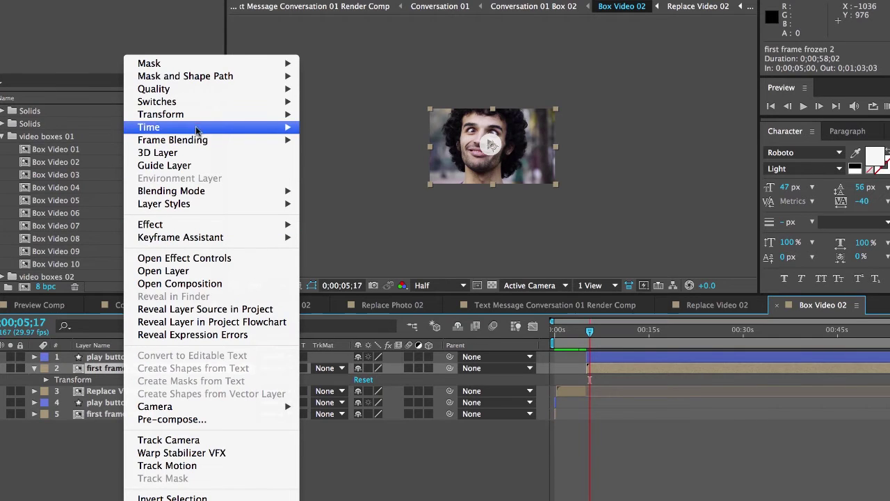
pyautogui.moveTo(205, 115)
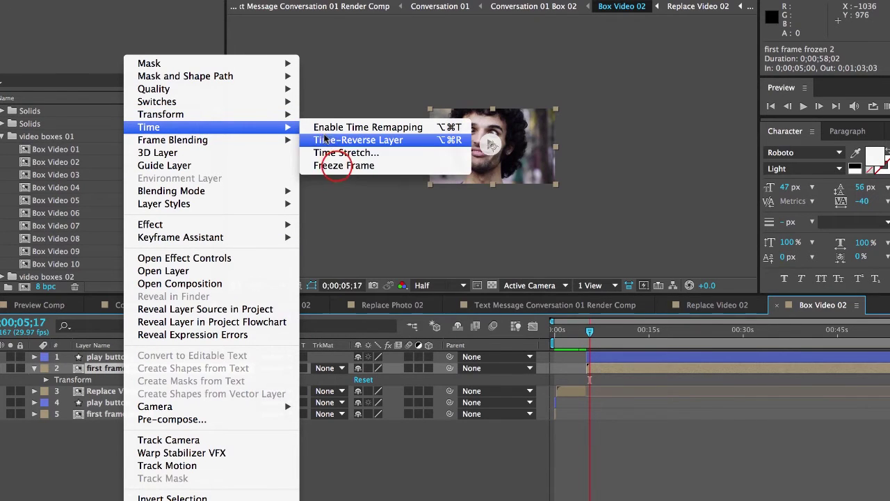
pyautogui.click(337, 165)
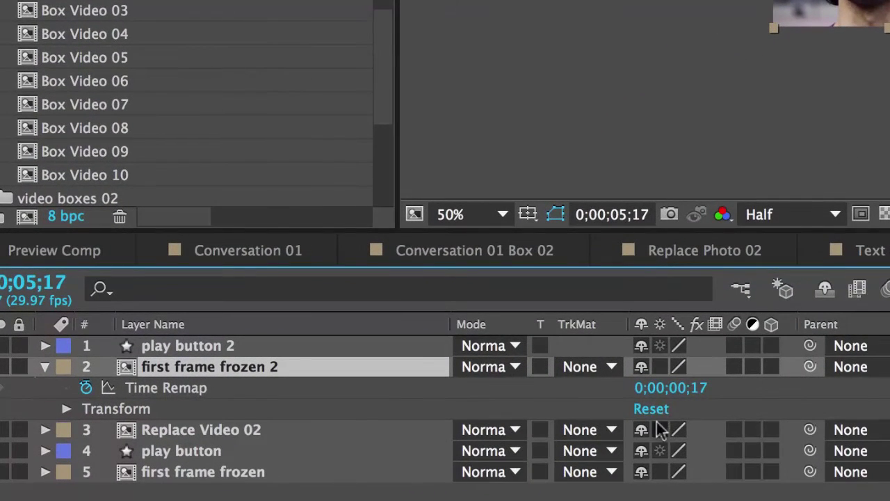
# Set the Time Remap value of the first frame frozen 2 layer to 0;00;04;23.
pyautogui.click(386, 382)
pyautogui.click(690, 388)
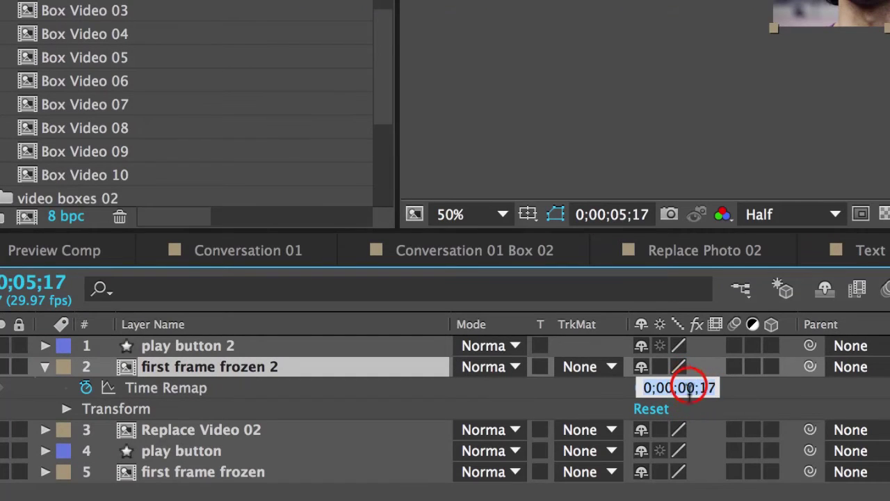
pyautogui.moveTo(688, 387); pyautogui.dragTo(695, 388)
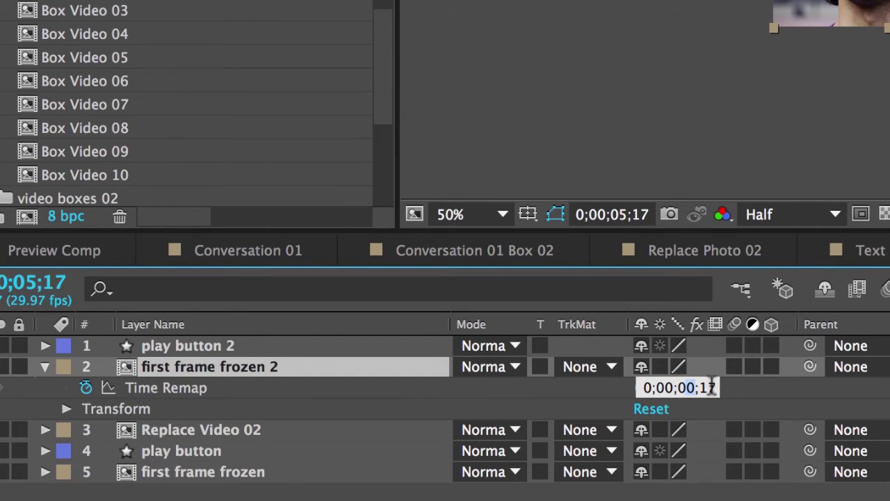
pyautogui.write('5')
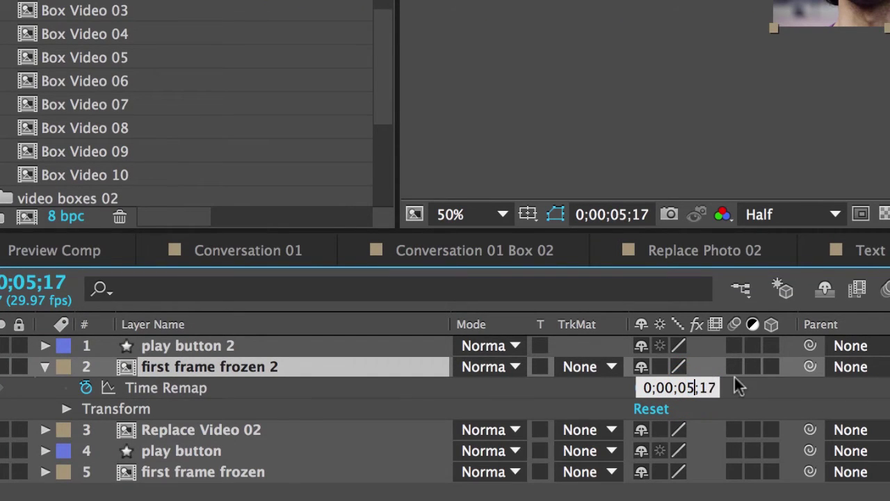
pyautogui.press('BackSpace')
pyautogui.write('4')
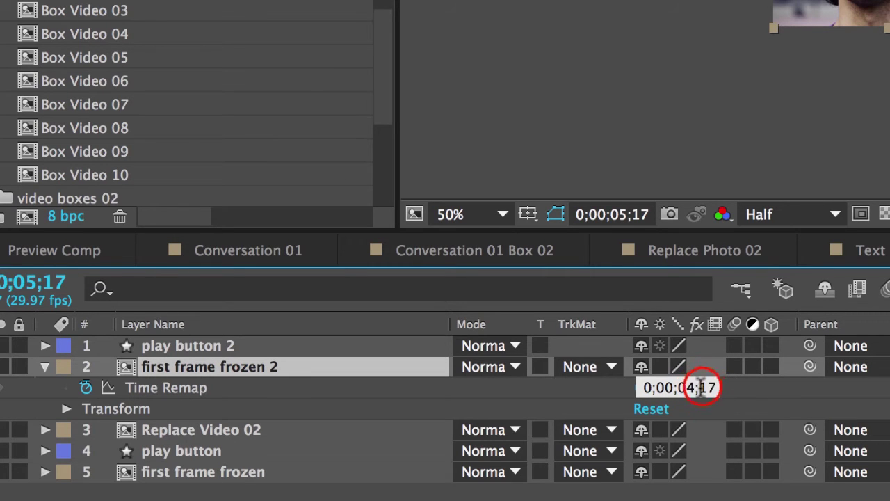
pyautogui.doubleClick(704, 388)
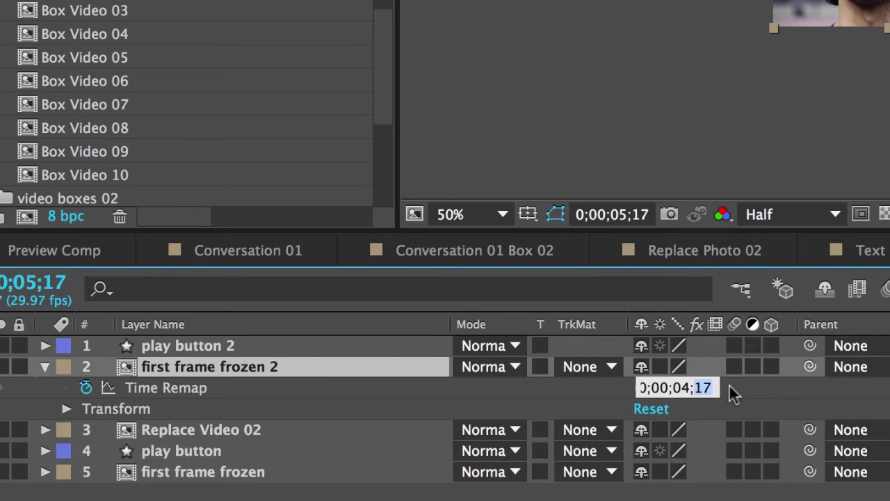
pyautogui.write('23')
pyautogui.press('Return')
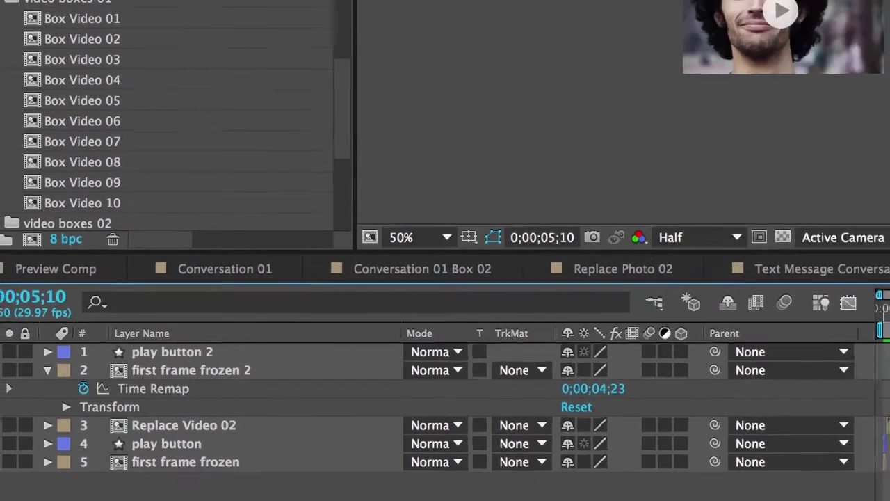
# Trim Replace Video 02 to end just before the 3-second mark and move play button 2 and first frame frozen 2 to start there.
pyautogui.moveTo(677, 337); pyautogui.dragTo(644, 363)
pyautogui.moveTo(649, 325); pyautogui.dragTo(646, 348)
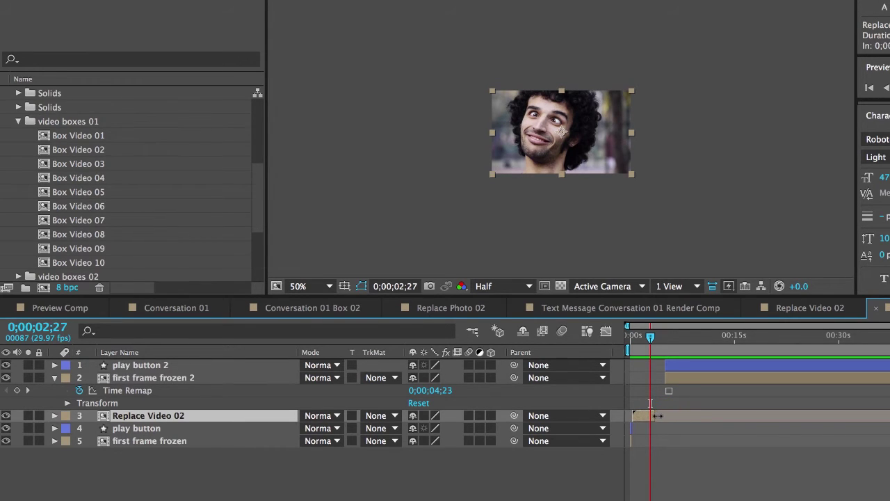
pyautogui.moveTo(654, 415); pyautogui.dragTo(652, 415)
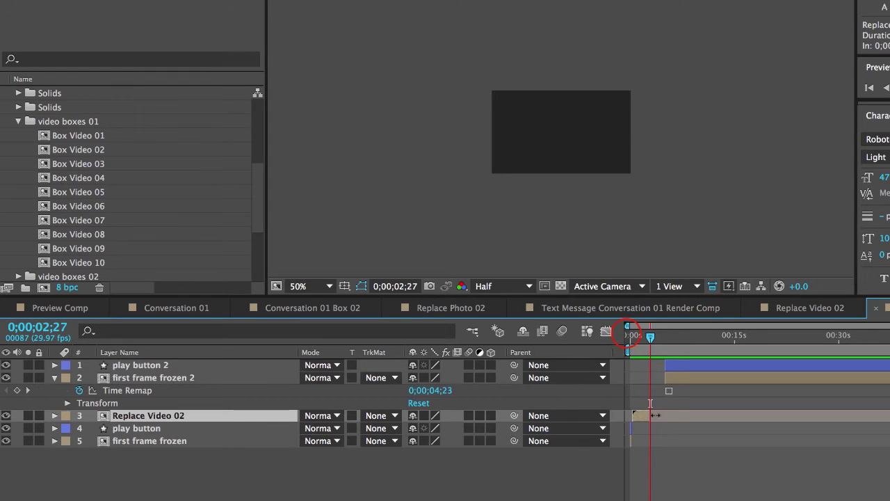
pyautogui.moveTo(627, 334); pyautogui.dragTo(644, 337)
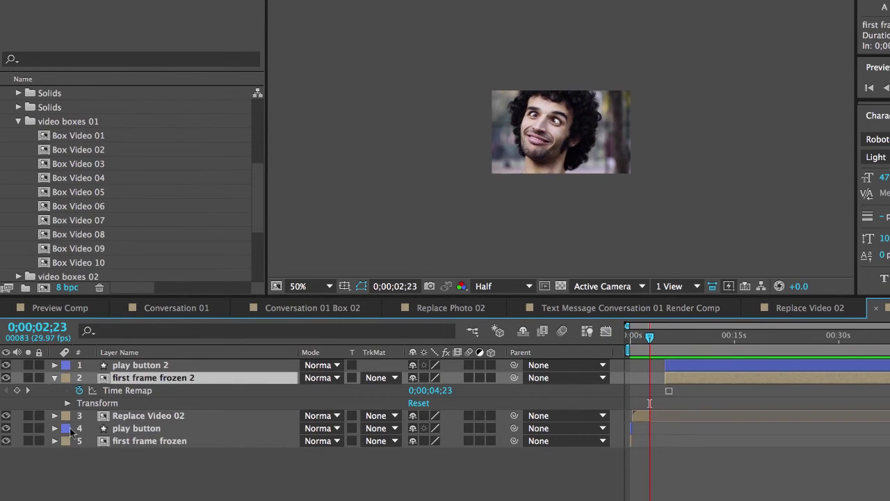
pyautogui.keyDown('shift'); pyautogui.click(135, 365); pyautogui.keyUp('shift')
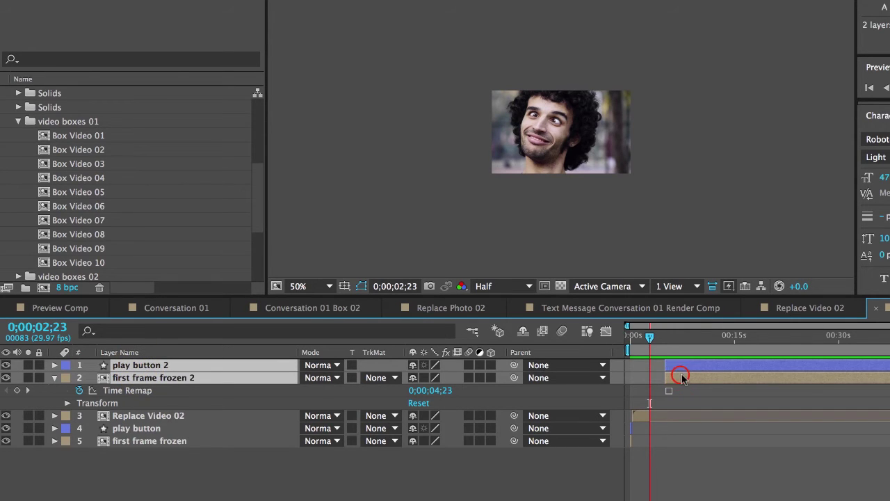
pyautogui.moveTo(682, 378); pyautogui.dragTo(664, 378)
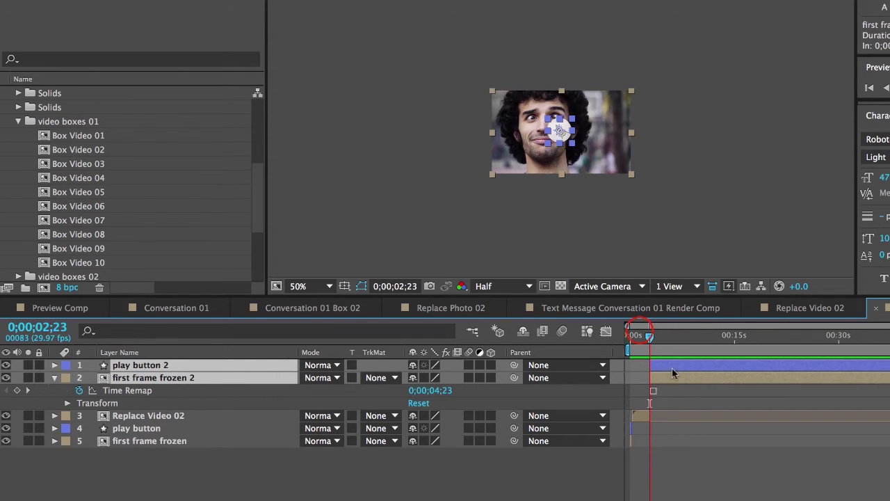
# Align the Time Remap keyframe of first frame frozen 2 with the layer's start and set its value to 0;00;01;19.
pyautogui.moveTo(650, 336)
pyautogui.mouseDown()
pyautogui.moveTo(639, 336)
pyautogui.moveTo(651, 337)
pyautogui.mouseUp()
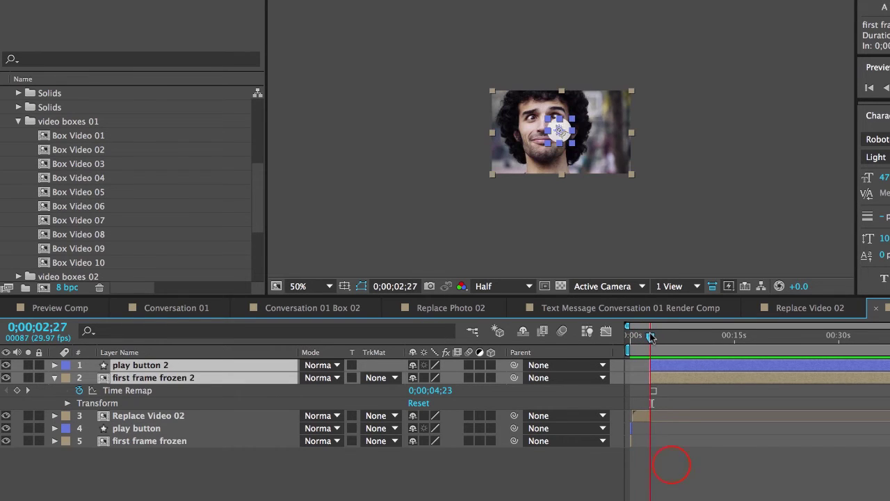
pyautogui.click(650, 391)
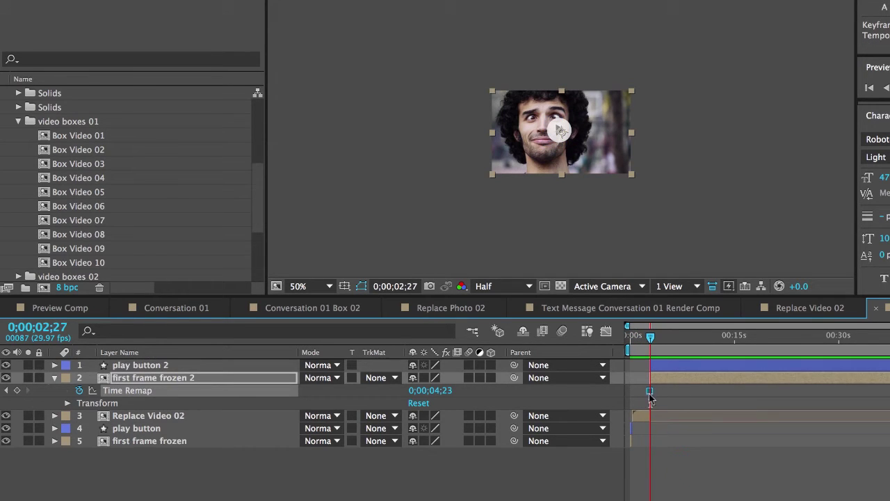
pyautogui.click(735, 341)
pyautogui.moveTo(889, 326); pyautogui.dragTo(732, 343)
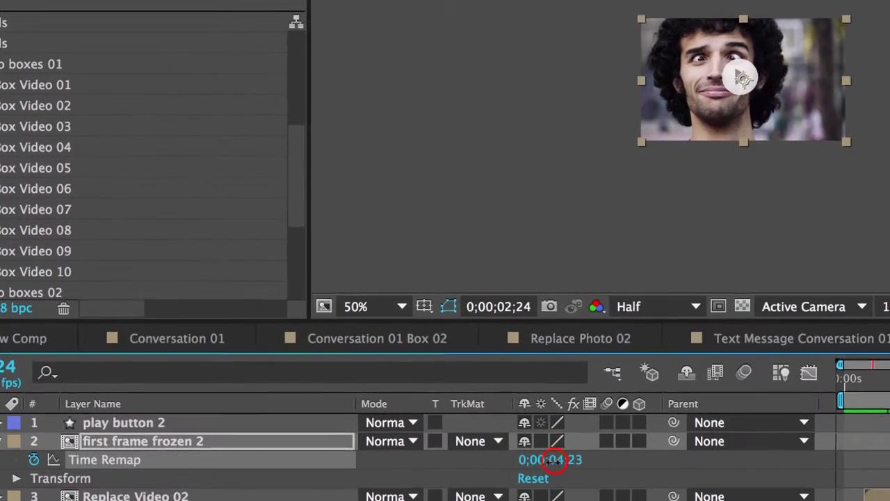
pyautogui.moveTo(433, 391); pyautogui.dragTo(418, 390)
pyautogui.moveTo(534, 461)
pyautogui.mouseDown()
pyautogui.moveTo(498, 460)
pyautogui.moveTo(550, 460)
pyautogui.mouseUp()
pyautogui.moveTo(560, 459); pyautogui.dragTo(451, 459)
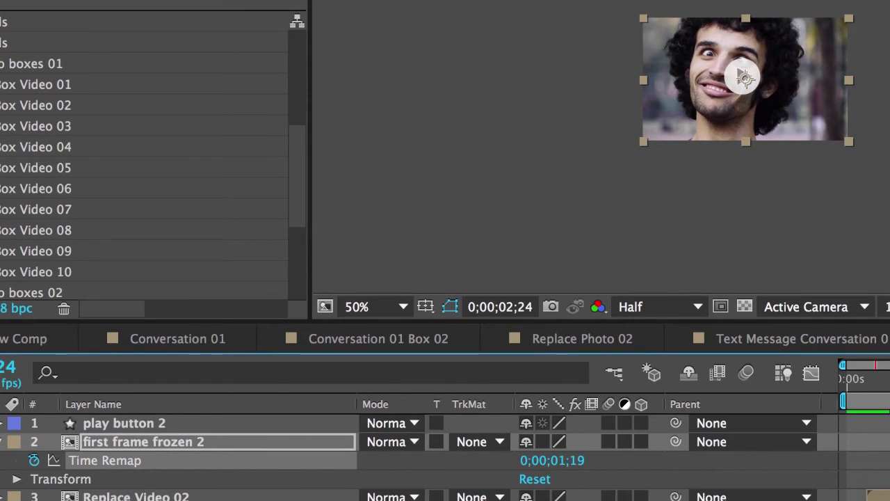
pyautogui.moveTo(889, 381); pyautogui.dragTo(889, 381)
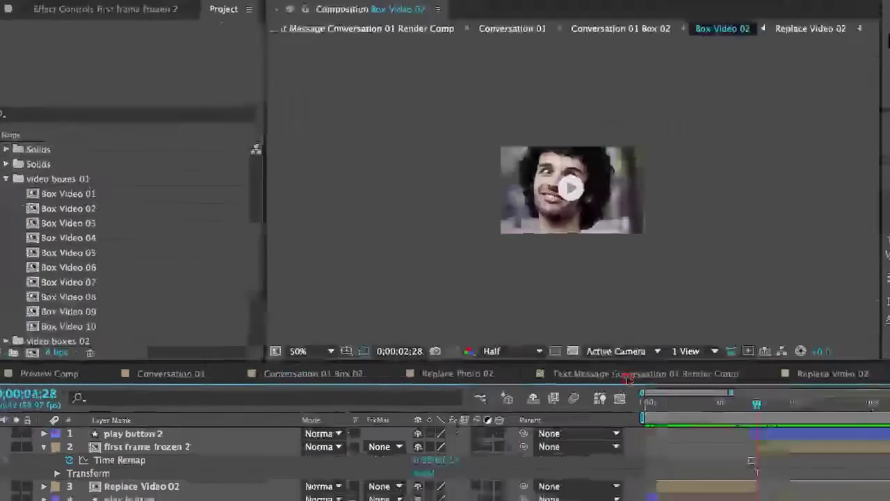
# Switch to the Text Message Conversation 01 Render Comp and select the Position Controls layer with the playhead at 0;00;01;14.
pyautogui.click(628, 377)
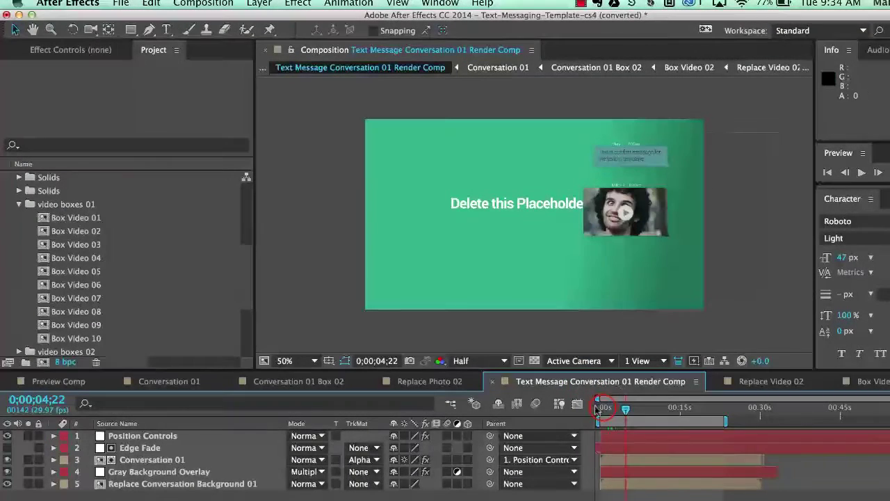
pyautogui.moveTo(600, 409)
pyautogui.mouseDown()
pyautogui.moveTo(657, 416)
pyautogui.moveTo(609, 416)
pyautogui.mouseUp()
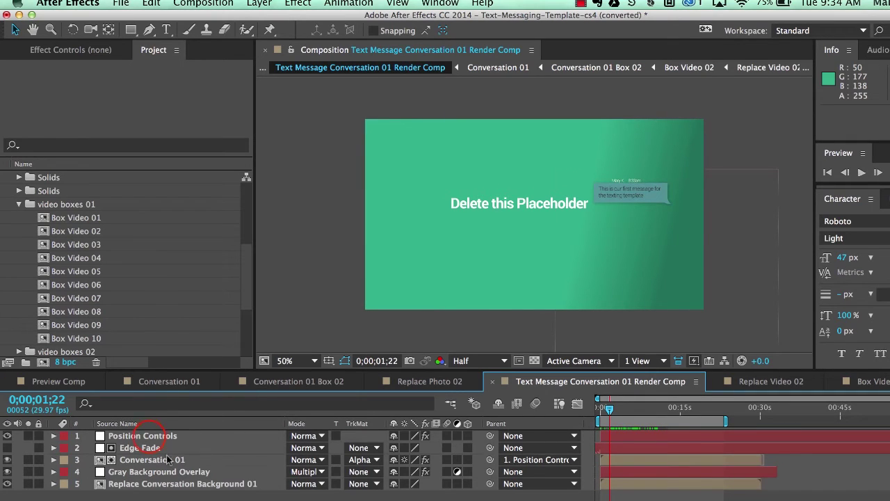
pyautogui.click(153, 436)
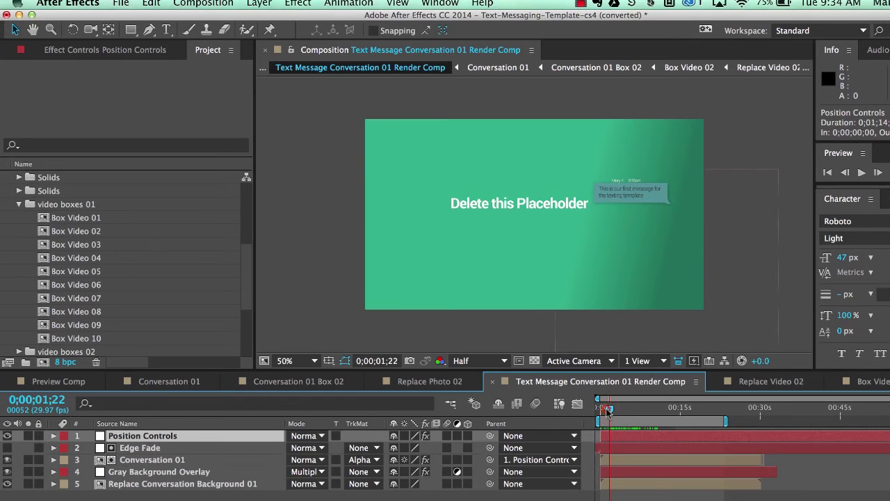
pyautogui.moveTo(608, 410); pyautogui.dragTo(608, 409)
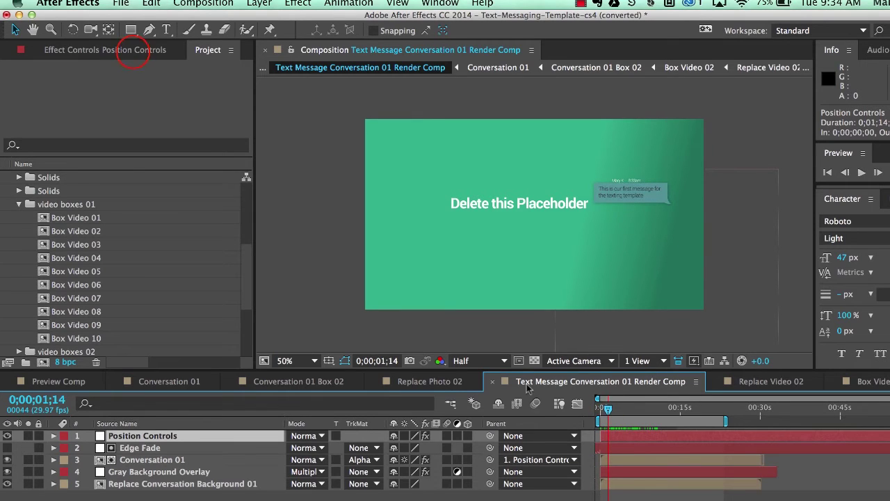
# Review the Position Controls effect sliders, then examine how the Edge Fade layer fades the messages at 0;00;06;06.
pyautogui.click(135, 59)
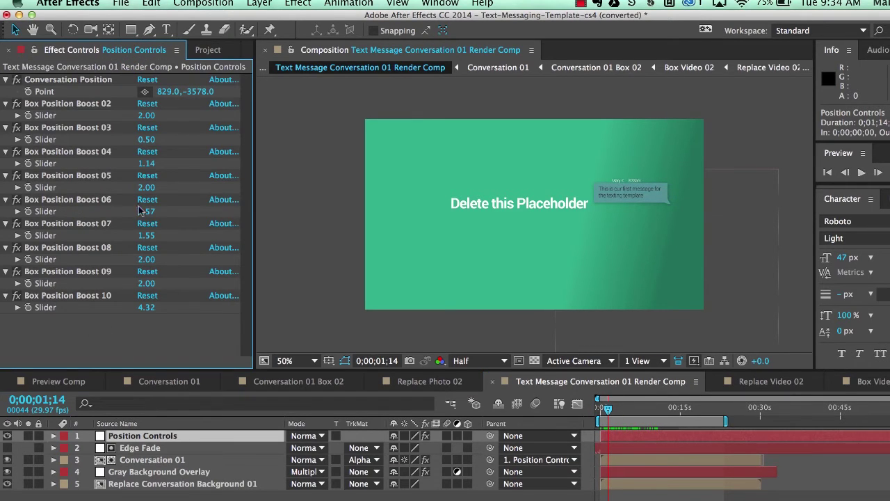
pyautogui.click(142, 448)
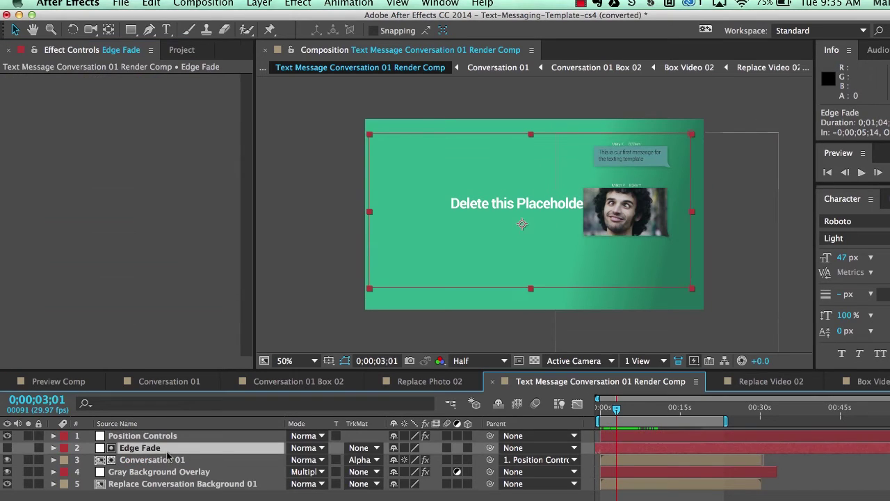
pyautogui.moveTo(618, 409)
pyautogui.mouseDown()
pyautogui.moveTo(609, 411)
pyautogui.moveTo(633, 410)
pyautogui.mouseUp()
pyautogui.press('z')
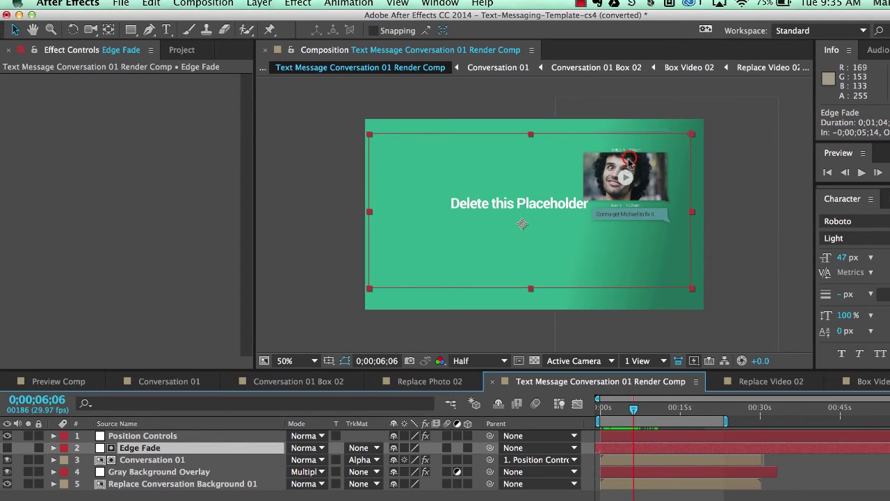
pyautogui.click(629, 158)
pyautogui.moveTo(575, 206); pyautogui.dragTo(627, 150)
pyautogui.press('v')
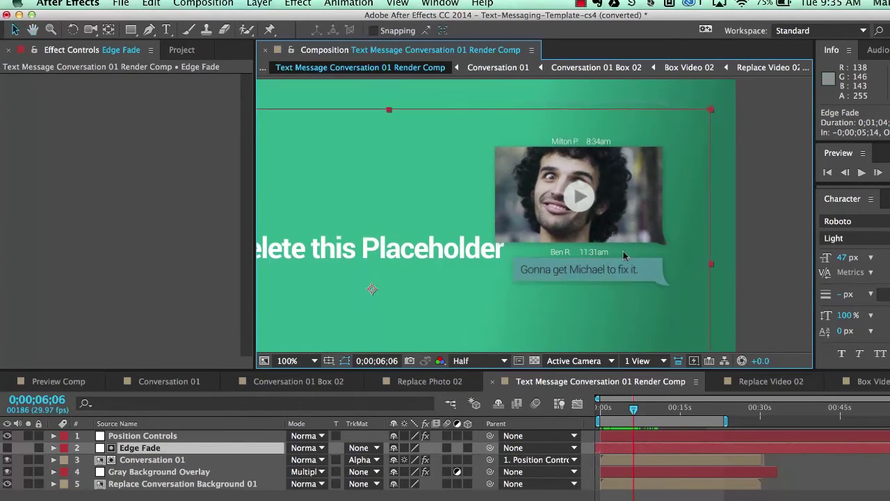
pyautogui.press(',')
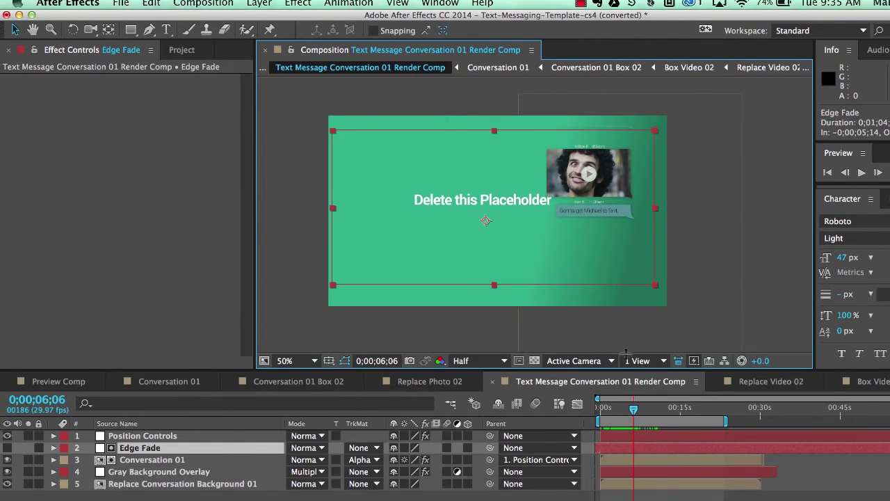
# Remove the track matte from the Conversation 01 layer and restore it to Alpha Matte "Edge Fade".
pyautogui.click(100, 461)
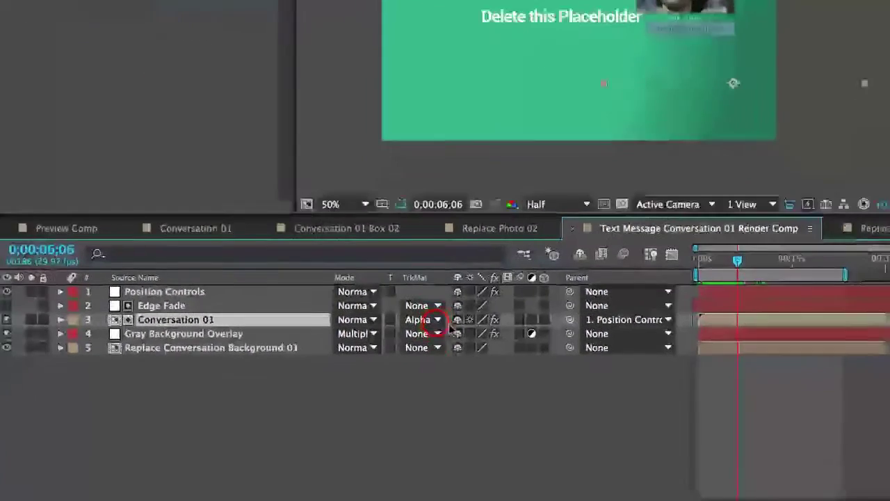
pyautogui.click(377, 460)
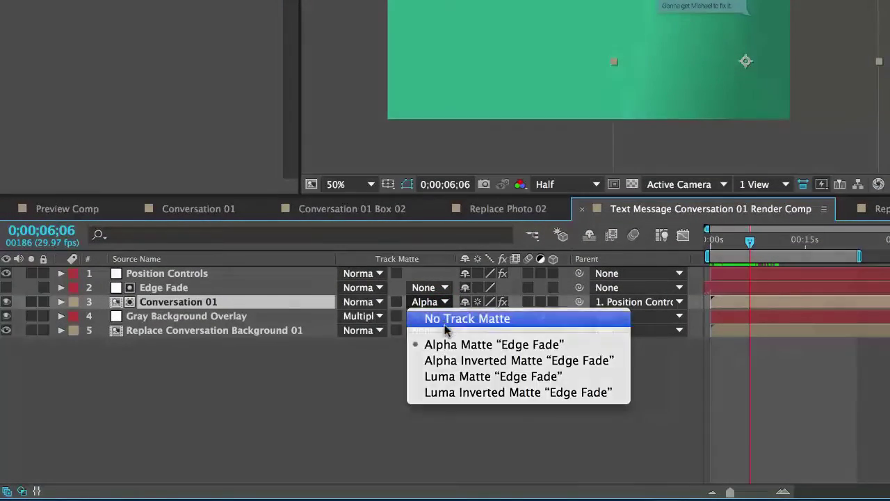
pyautogui.click(445, 319)
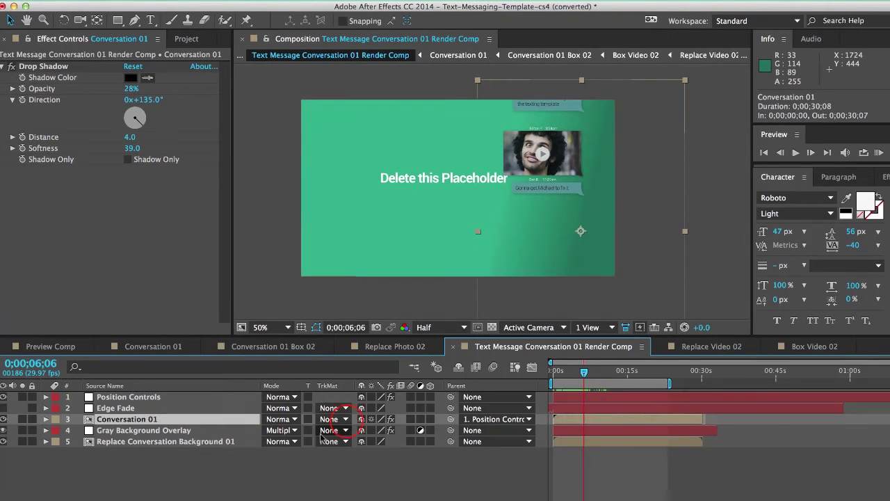
pyautogui.click(331, 419)
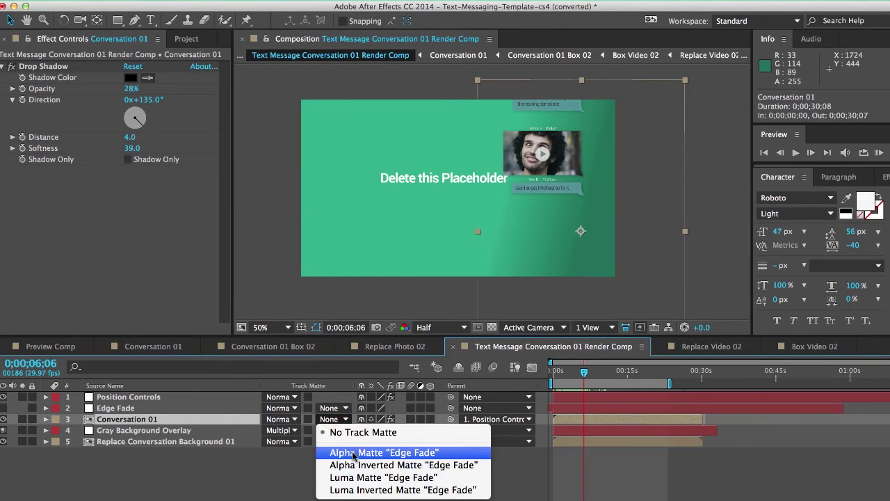
pyautogui.click(353, 453)
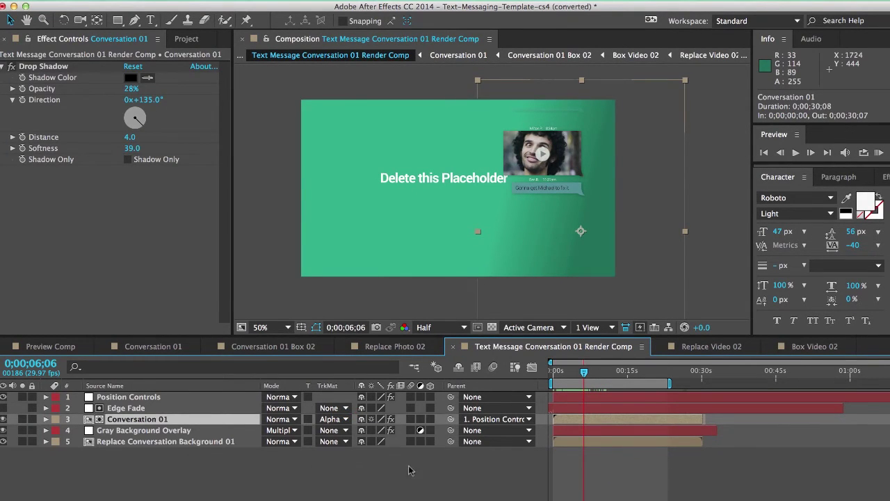
# Select the Gradient Ramp effect on Gray Background Overlay and compare the comp with that layer hidden and shown.
pyautogui.click(147, 431)
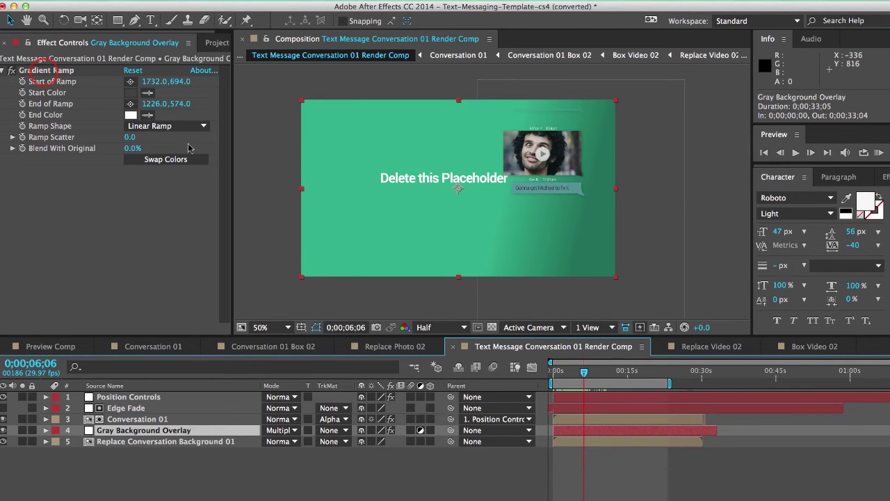
pyautogui.click(42, 72)
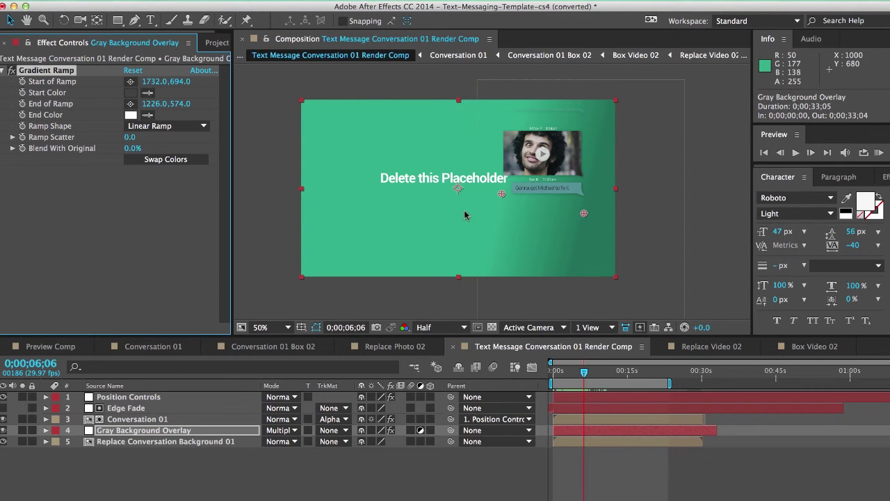
pyautogui.click(6, 432)
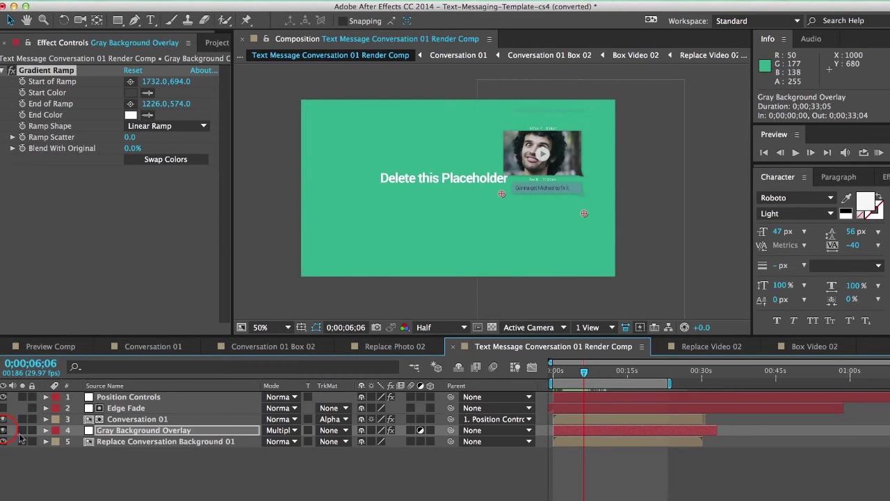
pyautogui.click(4, 430)
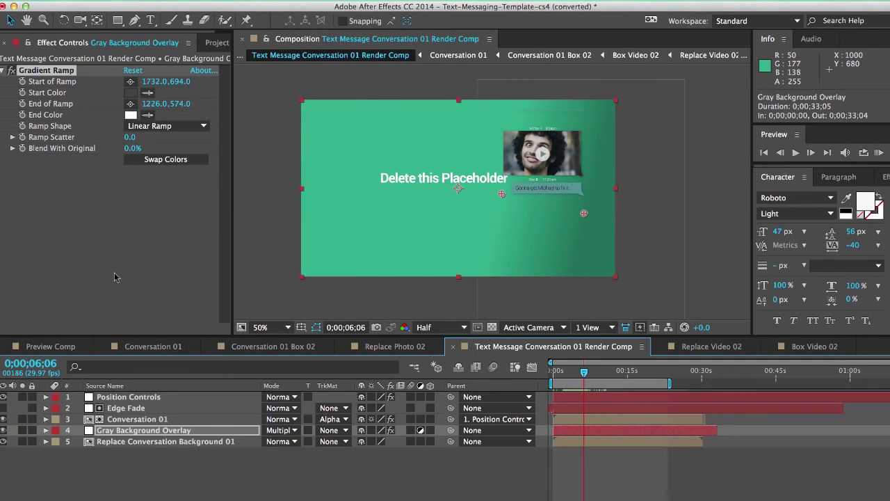
# Reposition the overlay's Gradient Ramp, with its start at about 1668, 666 and its end at about 990, 610.
pyautogui.click(53, 115)
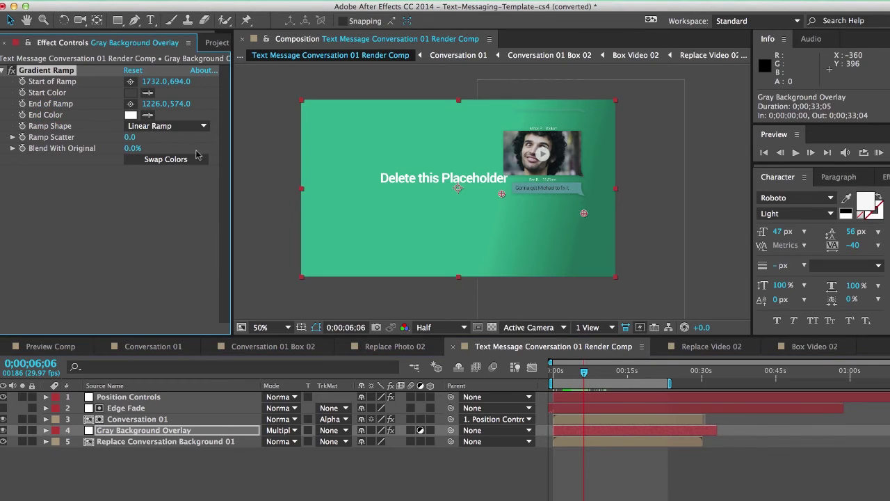
pyautogui.moveTo(502, 194); pyautogui.dragTo(447, 197)
pyautogui.moveTo(584, 213); pyautogui.dragTo(550, 209)
# Set the opacity of the Gray Background Overlay layer to 34%.
pyautogui.click(144, 434)
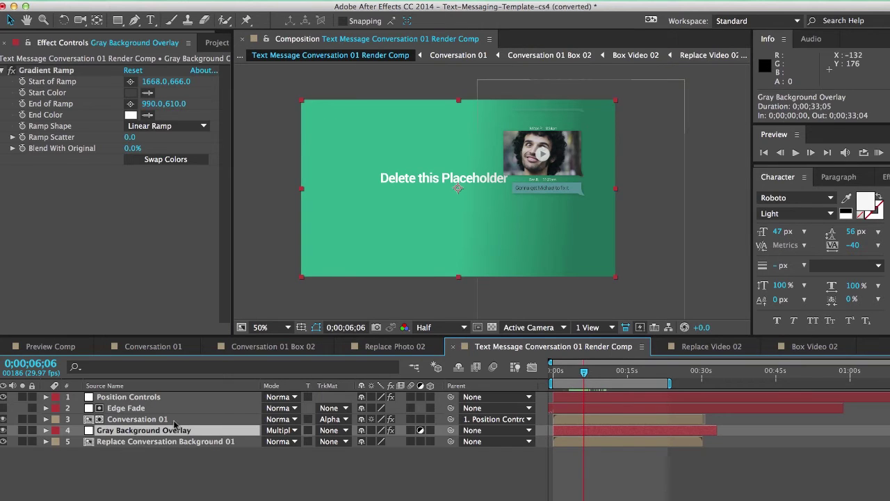
pyautogui.press('t')
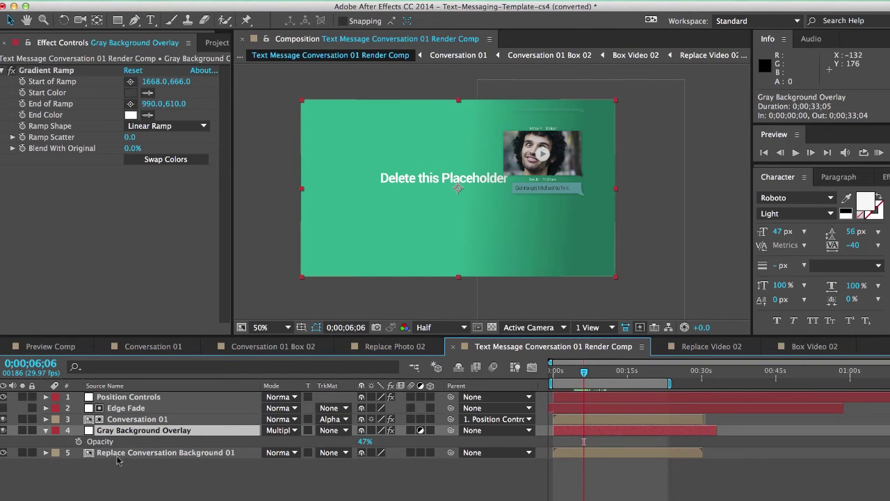
pyautogui.click(365, 443)
pyautogui.moveTo(363, 448); pyautogui.dragTo(346, 442)
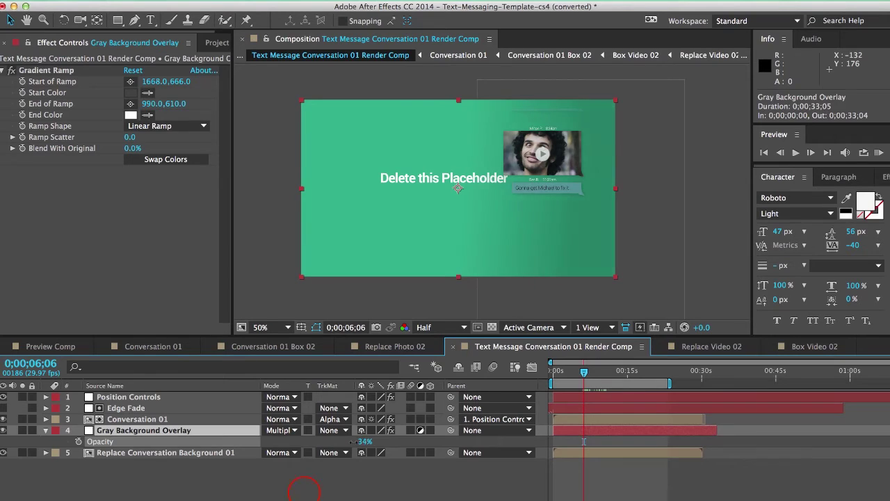
pyautogui.click(304, 492)
pyautogui.press('t')
# Open the Replace Conversation Background 01 comp and locate it in the project's Conversation Background Videos folder inside Replace Images Here.
pyautogui.click(119, 444)
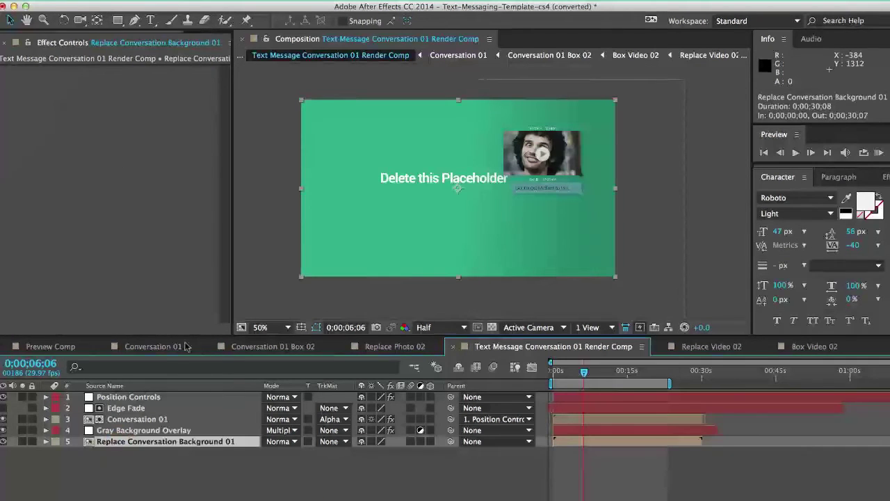
pyautogui.doubleClick(129, 442)
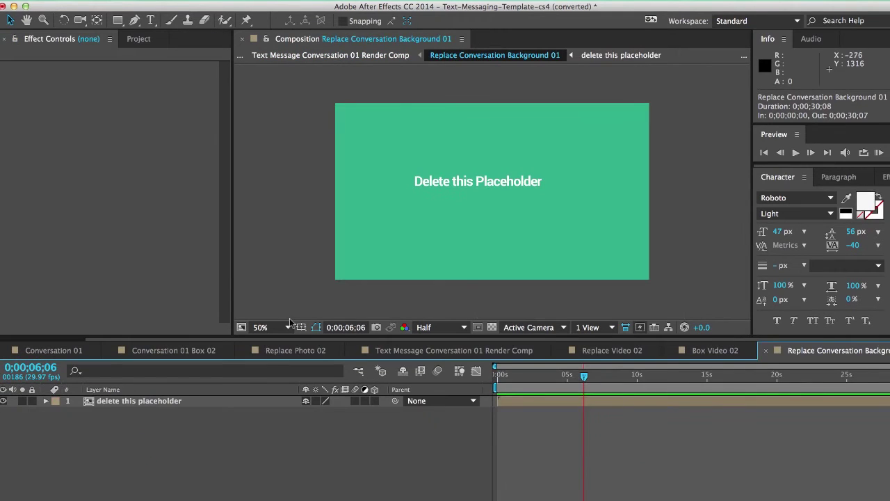
pyautogui.click(142, 41)
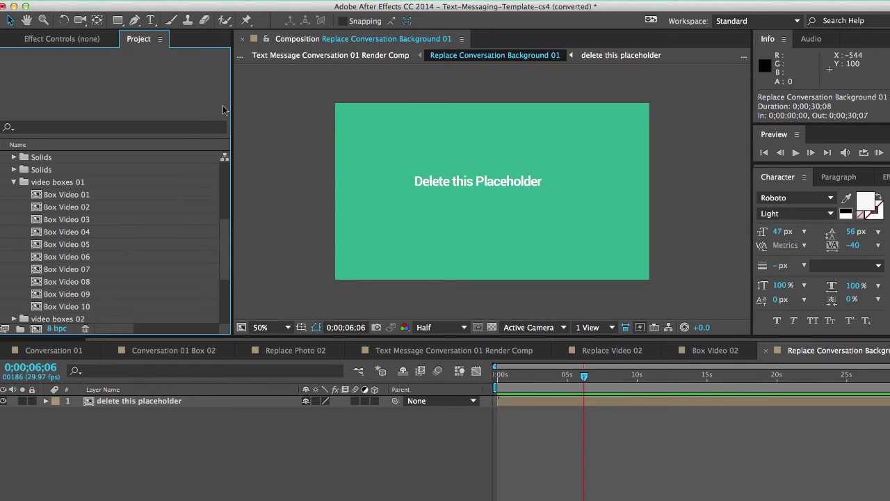
pyautogui.click(15, 182)
pyautogui.moveTo(224, 251); pyautogui.dragTo(224, 264)
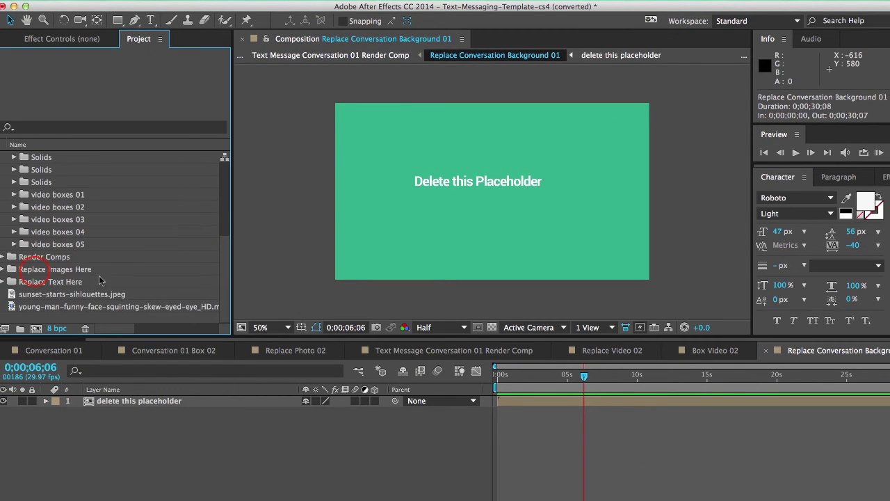
pyautogui.click(37, 271)
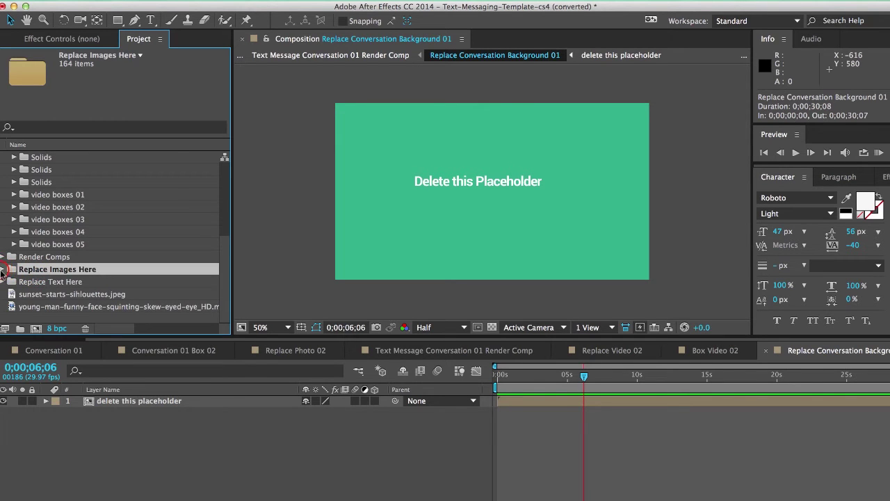
pyautogui.click(3, 271)
pyautogui.click(26, 195)
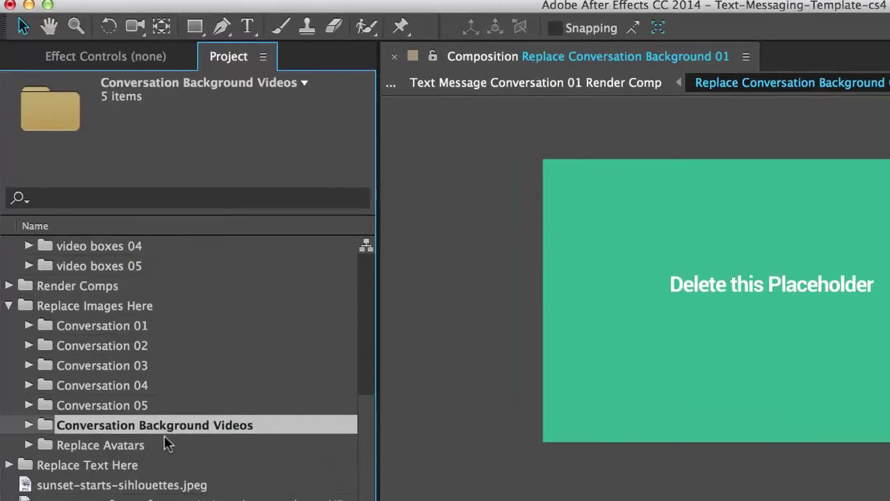
pyautogui.click(29, 425)
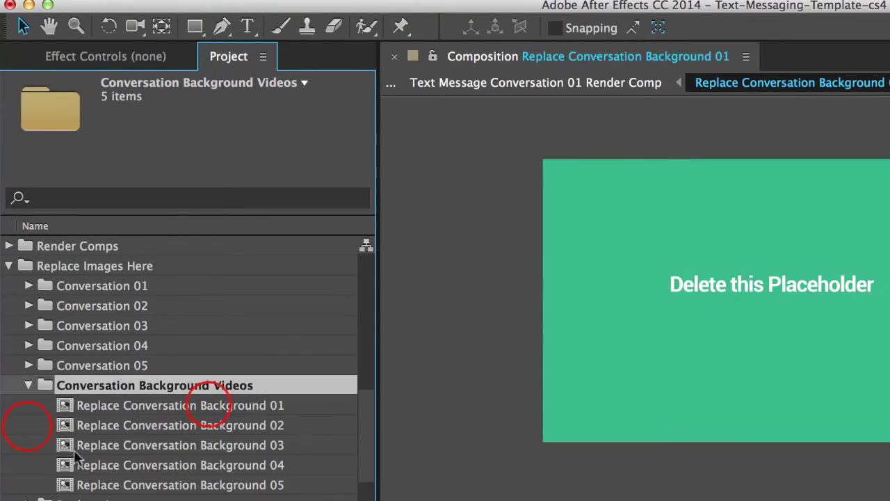
pyautogui.click(208, 405)
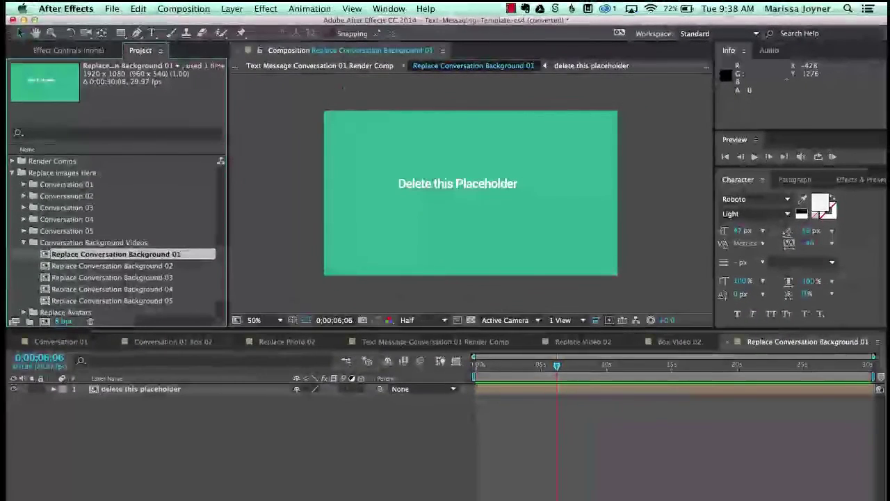
# Import cute-girl-merry-go-round.MOV from the Finder video folder and place it above the placeholder layer in Replace Conversation Background 01.
pyautogui.press('super+Tab')
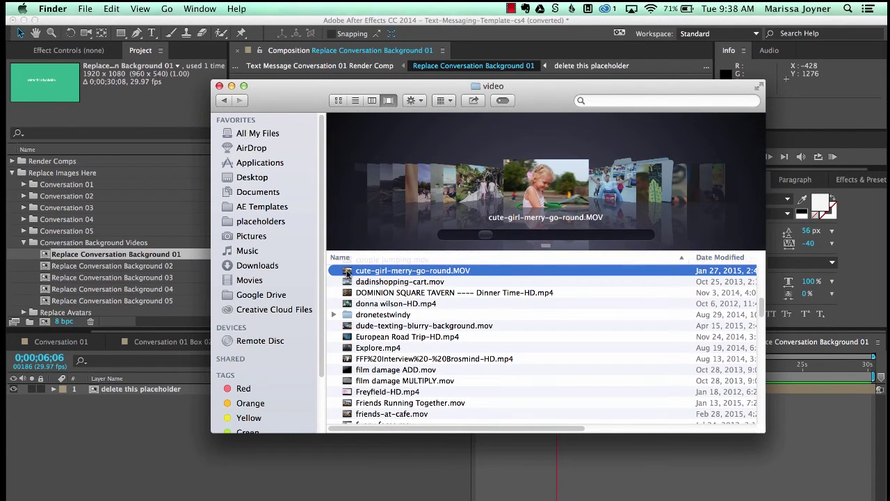
pyautogui.moveTo(350, 275); pyautogui.dragTo(25, 269)
pyautogui.moveTo(219, 254); pyautogui.dragTo(219, 175)
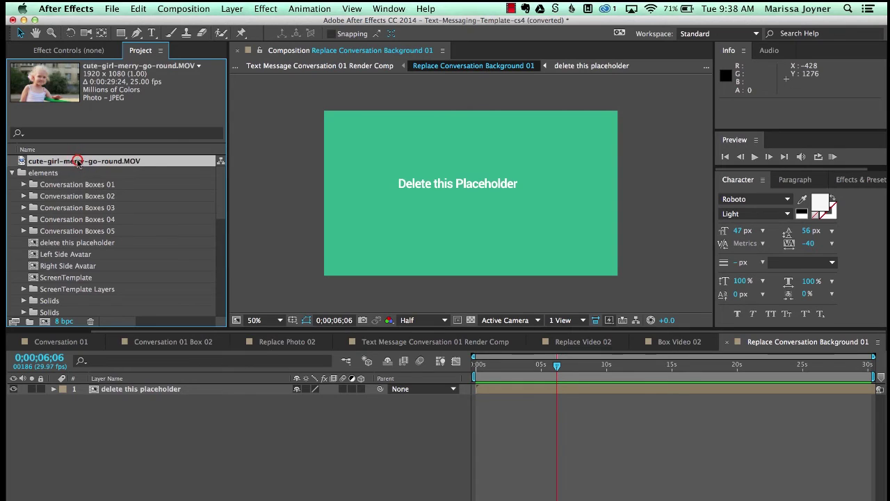
pyautogui.moveTo(82, 161); pyautogui.dragTo(120, 387)
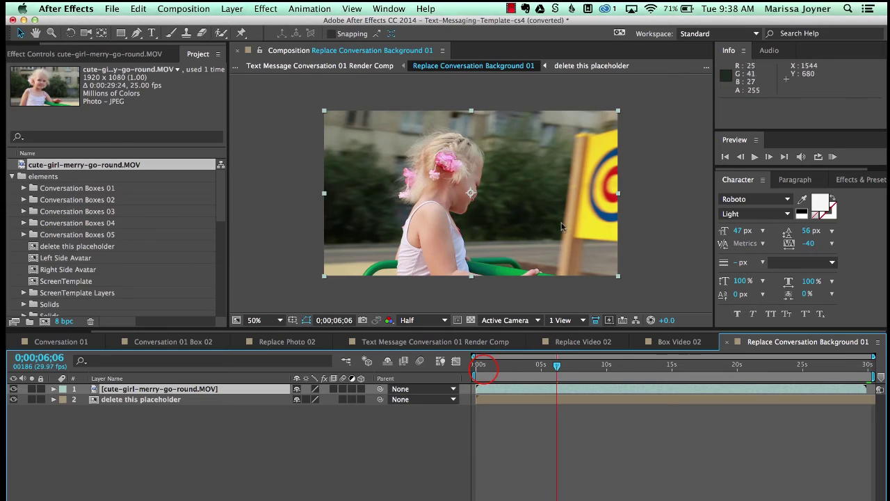
pyautogui.moveTo(485, 364); pyautogui.dragTo(510, 364)
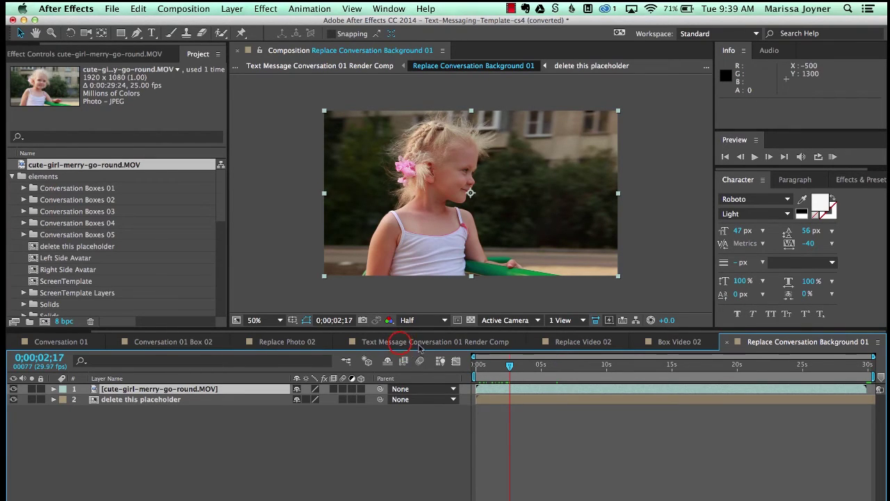
# Return to the Text Message Conversation 01 Render Comp and select the Position Controls layer with the playhead at 0;00;00;12.
pyautogui.click(400, 341)
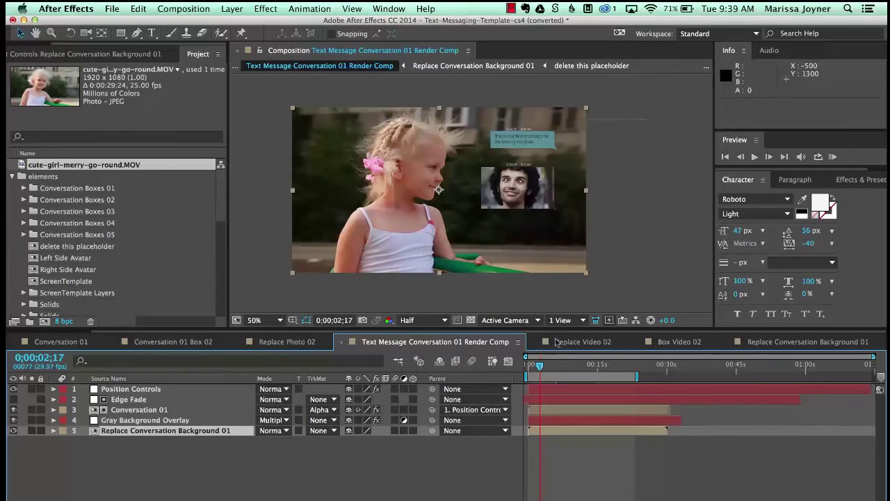
pyautogui.click(541, 367)
pyautogui.moveTo(545, 368)
pyautogui.mouseDown()
pyautogui.moveTo(570, 367)
pyautogui.moveTo(529, 367)
pyautogui.mouseUp()
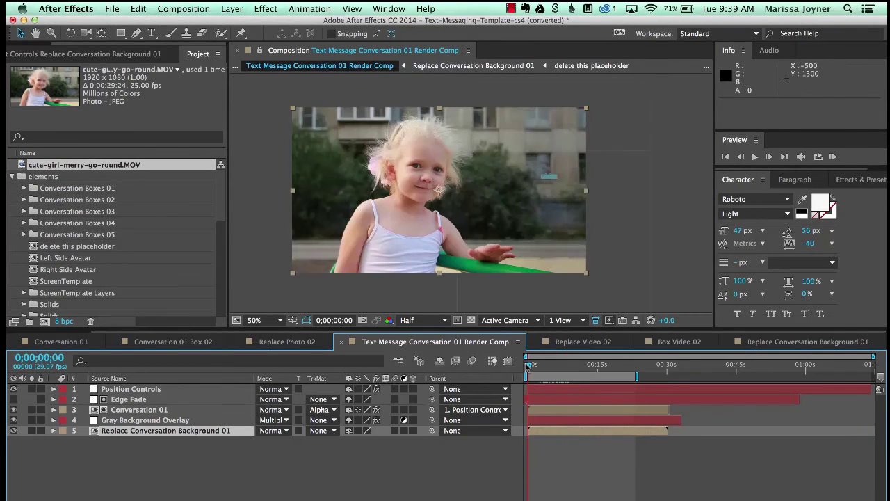
pyautogui.click(145, 391)
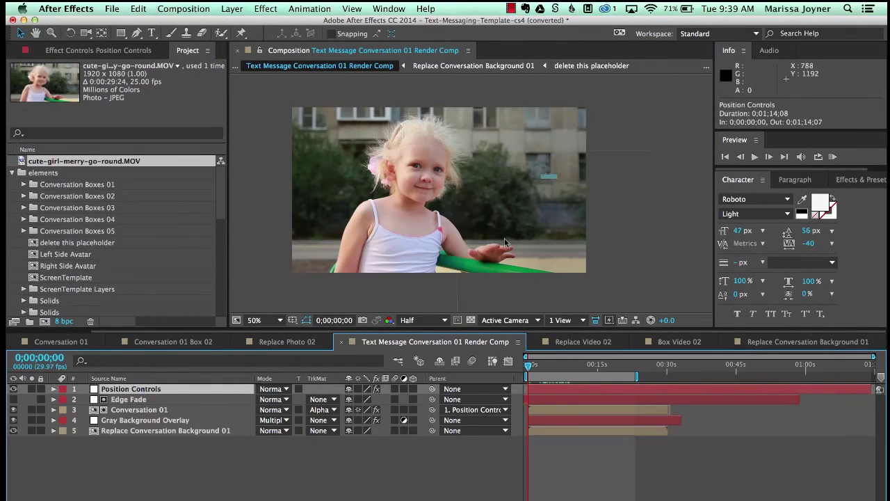
pyautogui.click(506, 320)
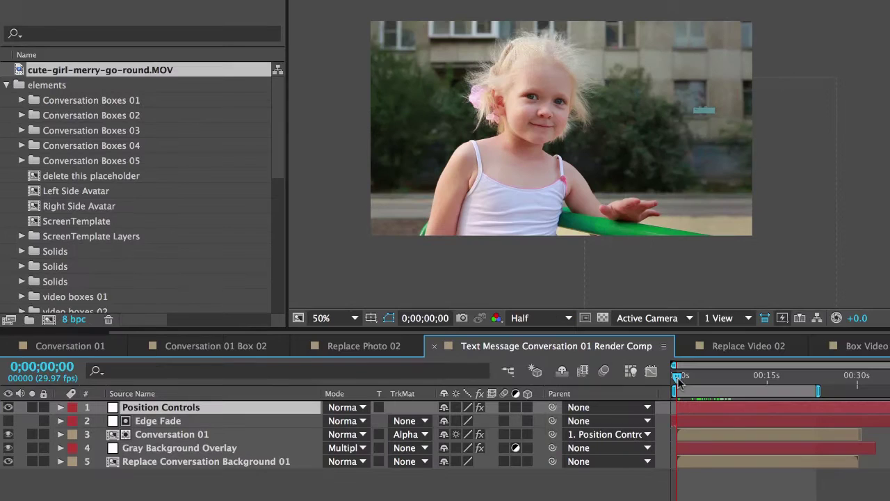
pyautogui.click(529, 366)
pyautogui.moveTo(680, 376); pyautogui.dragTo(683, 376)
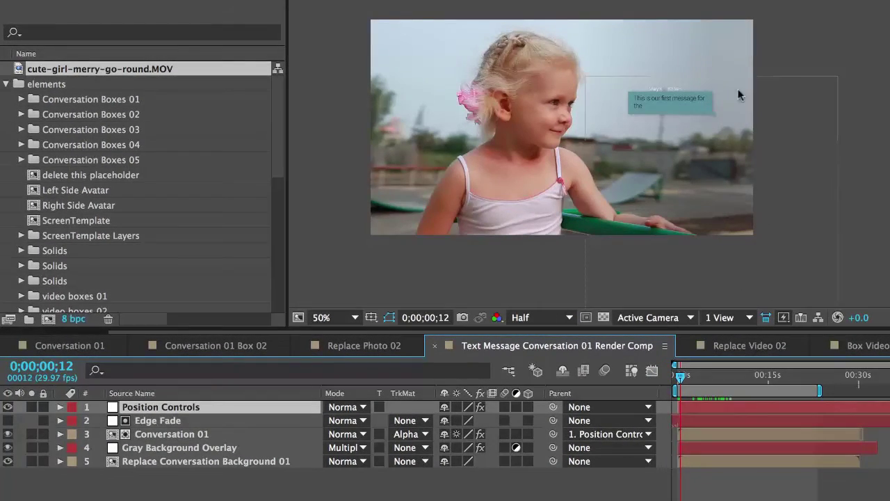
# Reveal the Transform properties of the Conversation 01 layer and set the vertical value of its Position to 5067.0.
pyautogui.click(810, 111)
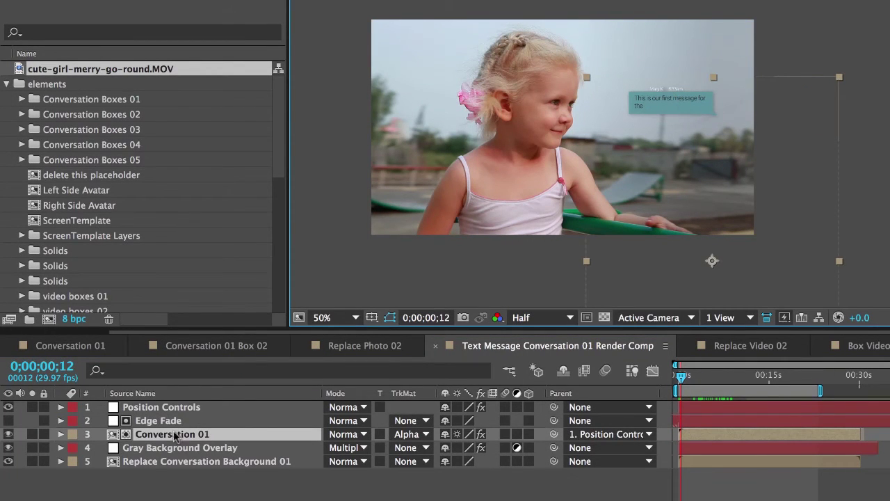
pyautogui.click(60, 434)
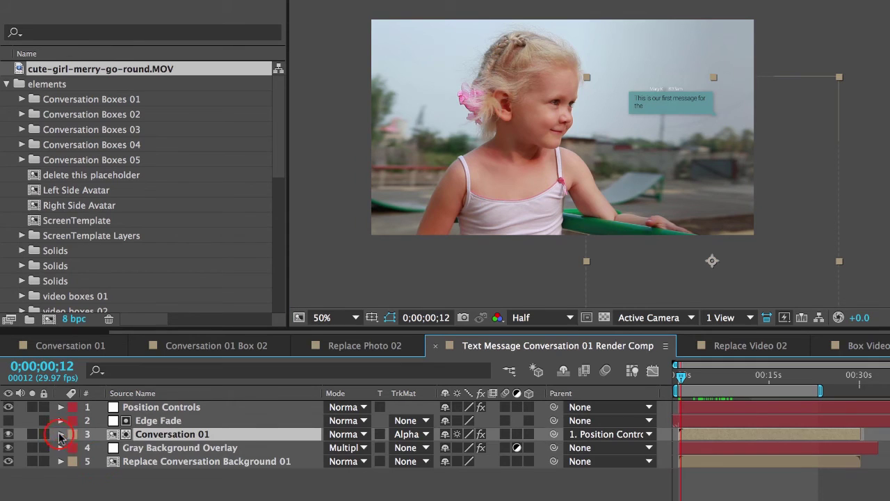
pyautogui.click(76, 462)
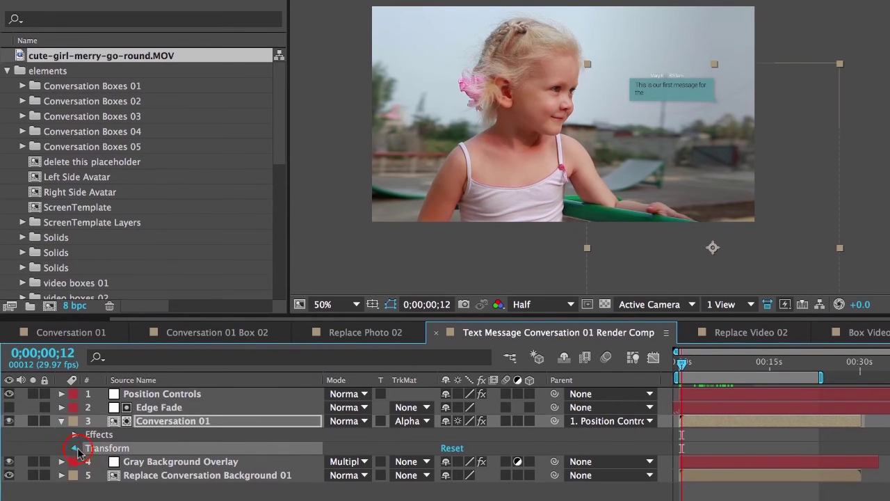
pyautogui.click(75, 448)
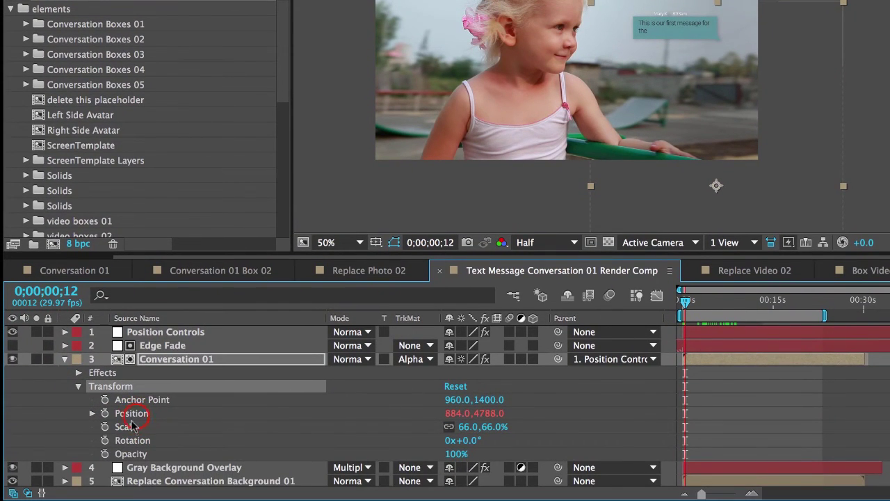
pyautogui.click(135, 415)
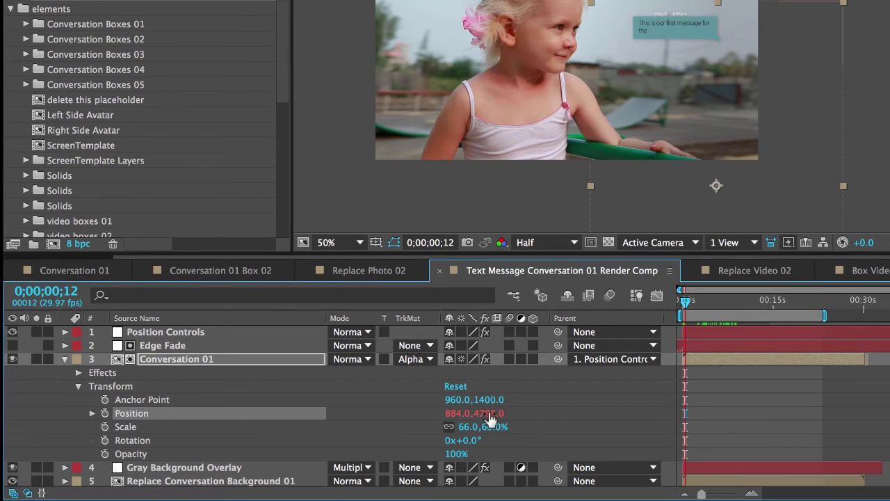
pyautogui.moveTo(492, 419); pyautogui.dragTo(543, 416)
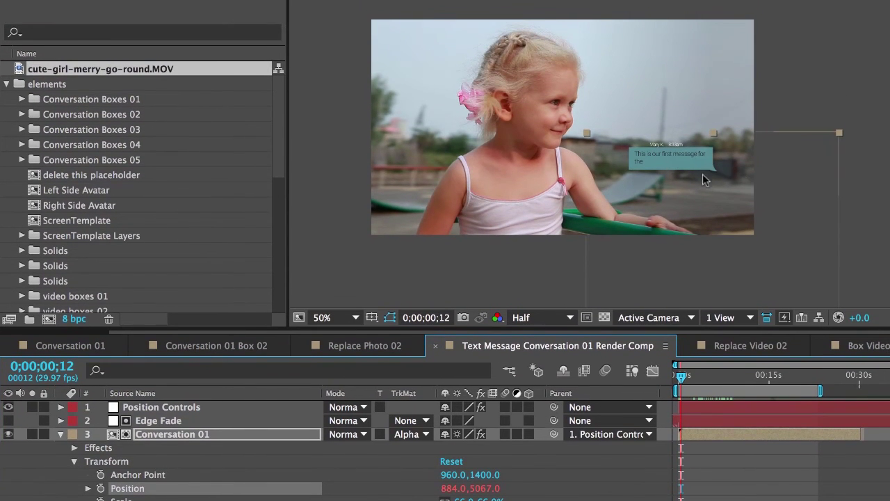
# Move the playhead to 0;00;03;01 and set the Box Position Boost 02 slider of the Position Controls layer to 1.04.
pyautogui.moveTo(686, 391)
pyautogui.mouseDown()
pyautogui.moveTo(687, 377)
pyautogui.moveTo(730, 381)
pyautogui.moveTo(678, 385)
pyautogui.moveTo(698, 381)
pyautogui.mouseUp()
pyautogui.click(159, 408)
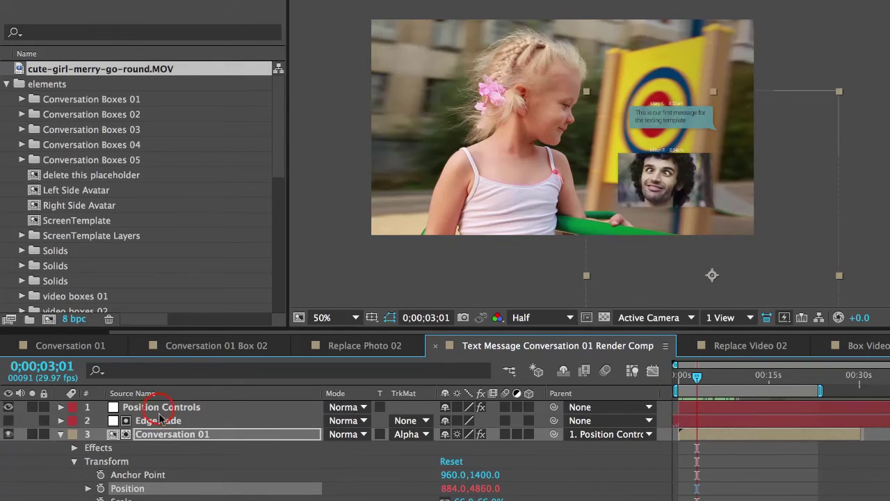
pyautogui.click(150, 42)
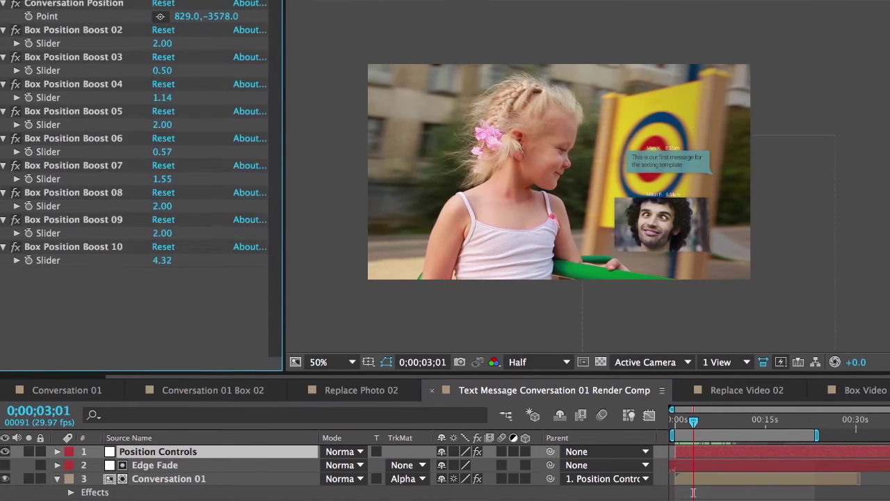
pyautogui.click(76, 103)
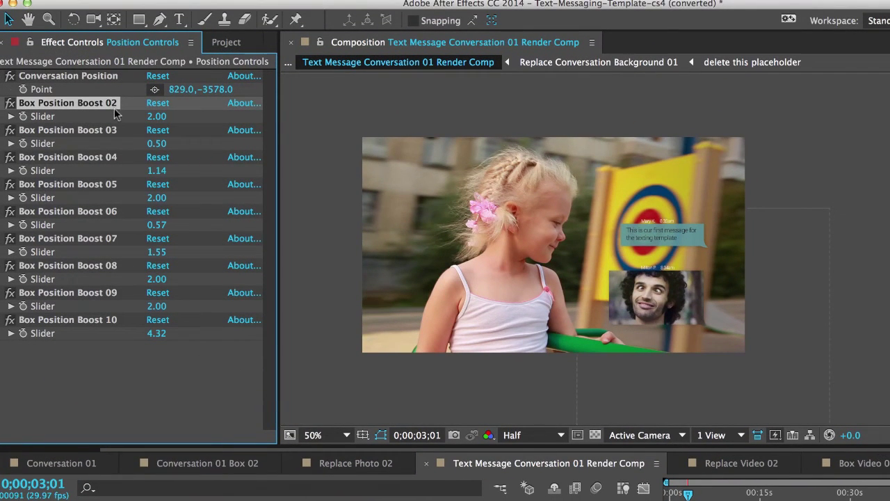
pyautogui.click(149, 119)
pyautogui.moveTo(141, 117); pyautogui.dragTo(68, 114)
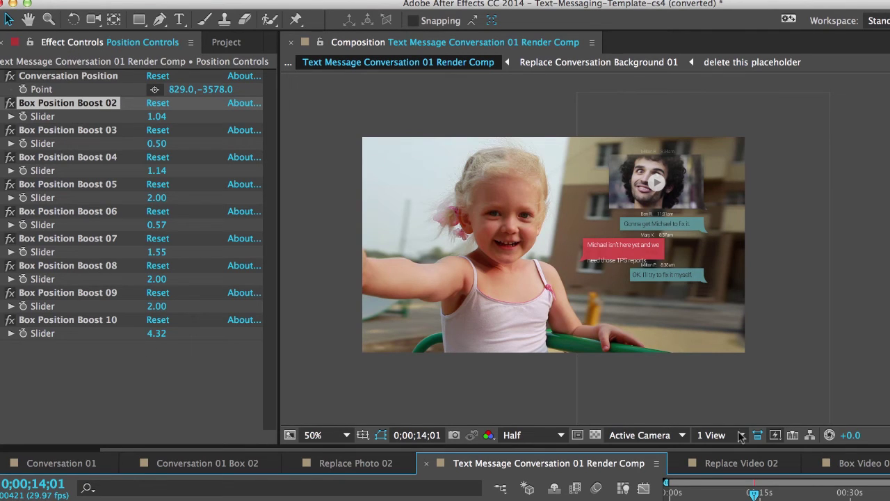
# With the playhead at 0;00;14;01, shift the Conversation 01 layer's Position horizontally toward the left side of the frame.
pyautogui.click(209, 500)
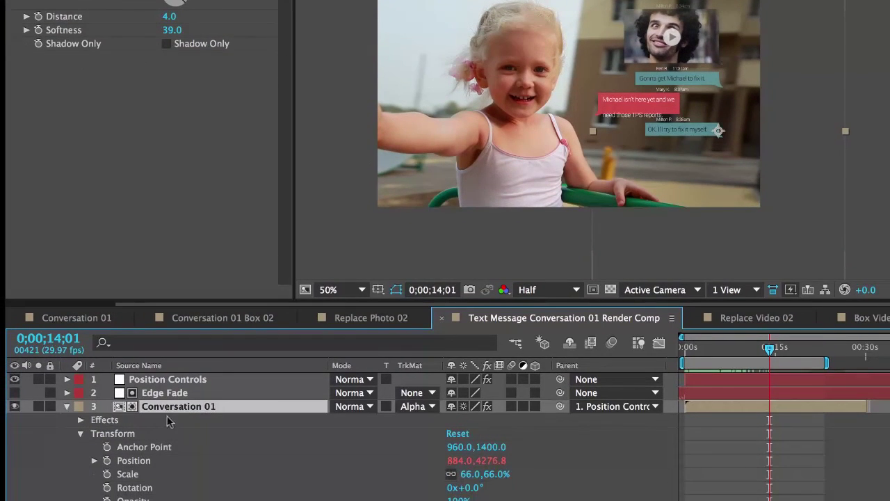
pyautogui.click(115, 433)
pyautogui.click(135, 463)
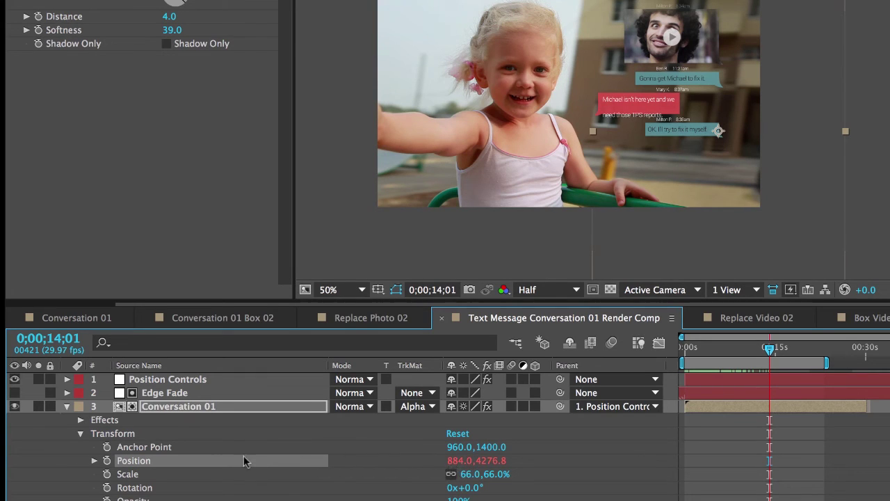
pyautogui.moveTo(451, 462); pyautogui.dragTo(92, 411)
pyautogui.moveTo(459, 480); pyautogui.dragTo(152, 500)
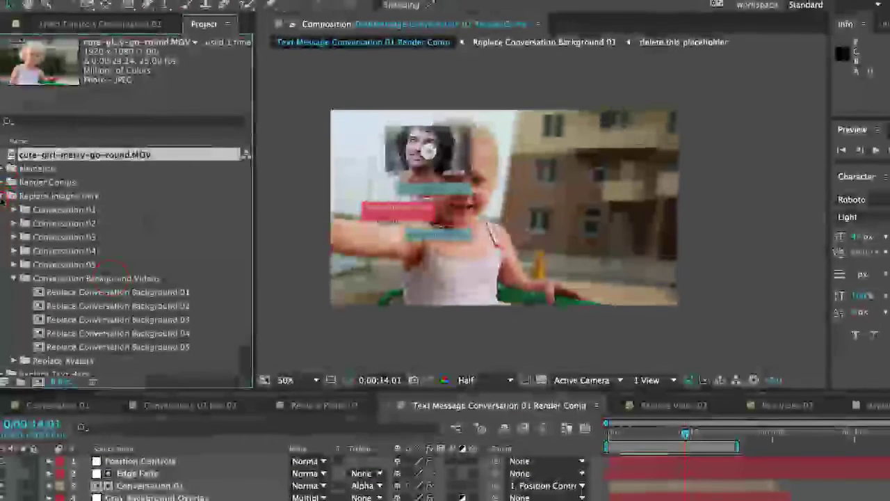
# Switch to the Preview Comp, move the playhead to 0;00;52;20 and select the Text Message Conversation 03 Render Comp layer.
pyautogui.click(3, 197)
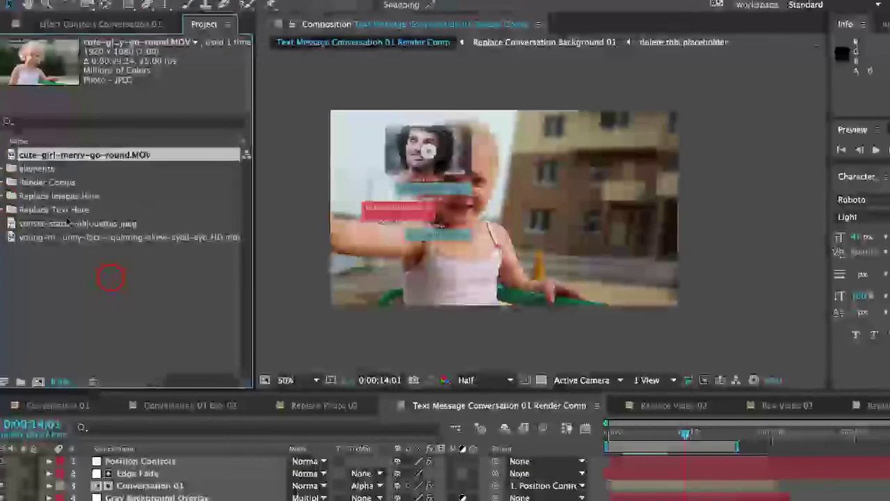
pyautogui.click(4, 197)
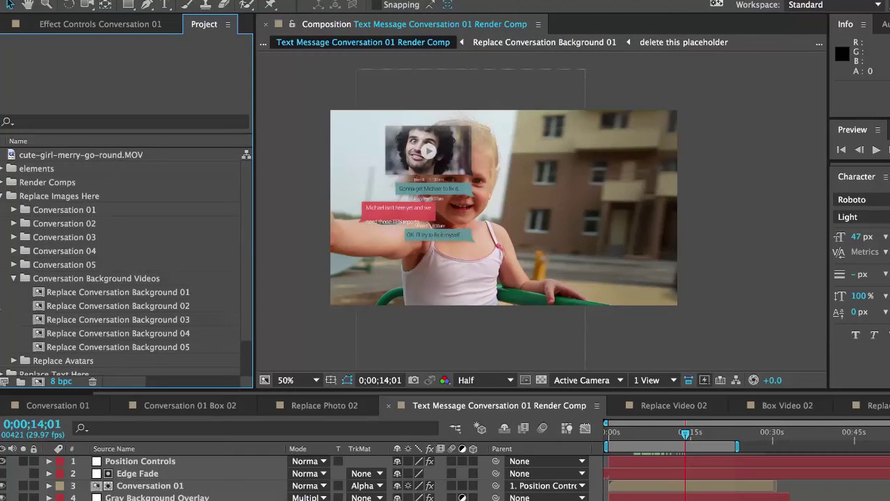
pyautogui.click(73, 404)
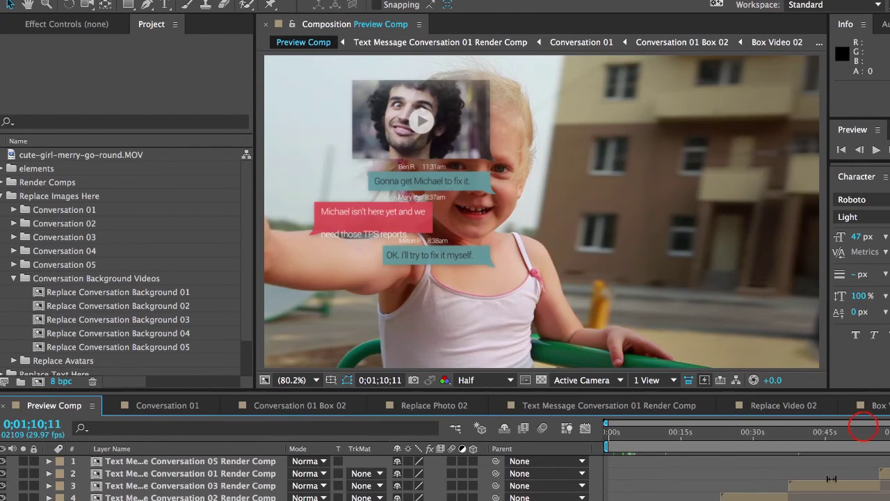
pyautogui.click(863, 432)
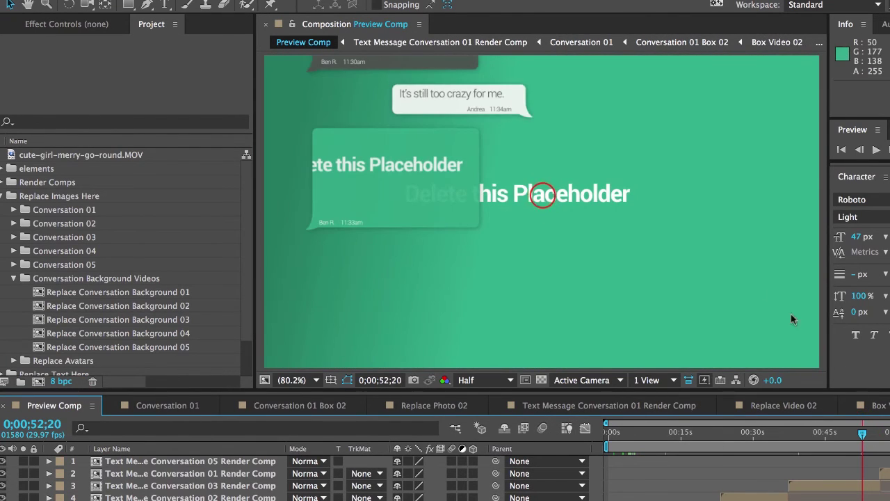
pyautogui.moveTo(542, 193); pyautogui.dragTo(547, 212)
pyautogui.press('v')
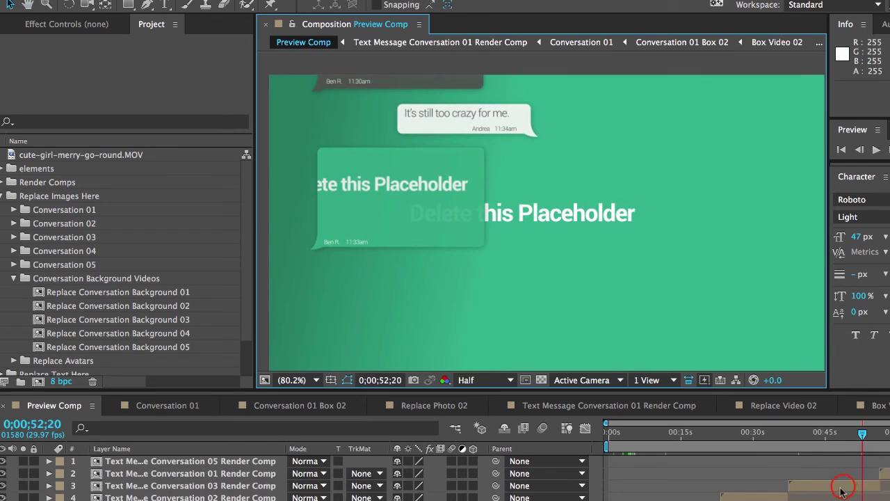
pyautogui.click(844, 487)
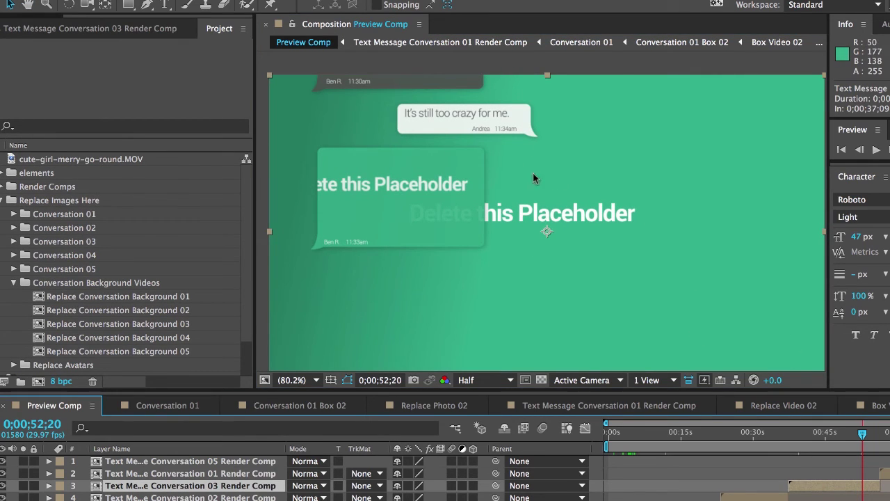
# Examine the Conversation 02 render comp at 0;00;29;22 and the Conversation 01 render comp at 0;01;01;00 in the preview.
pyautogui.click(752, 431)
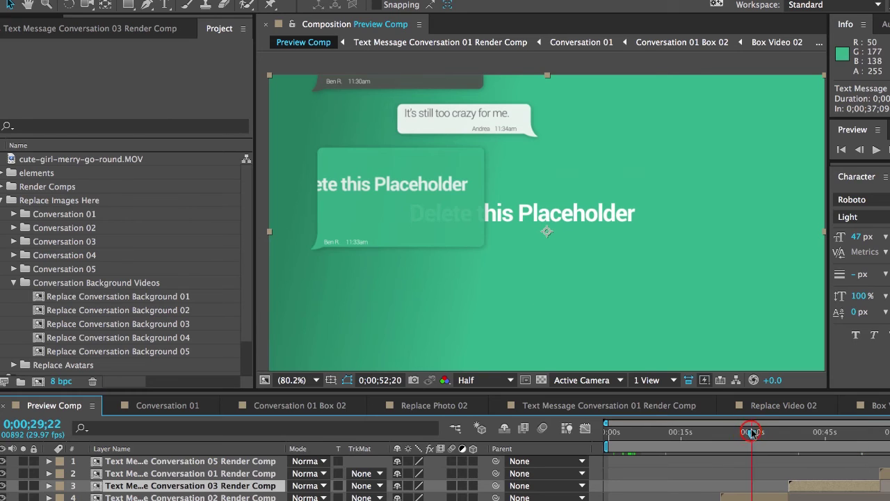
pyautogui.click(770, 495)
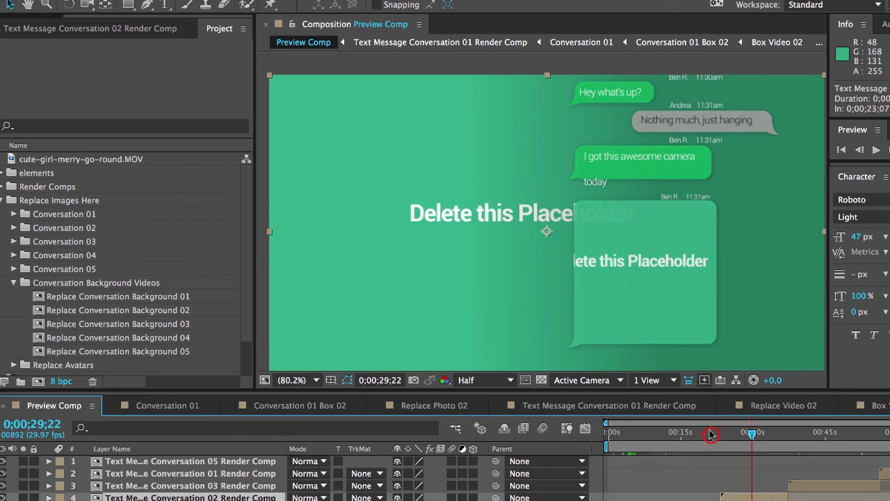
pyautogui.moveTo(710, 434); pyautogui.dragTo(889, 432)
pyautogui.click(887, 474)
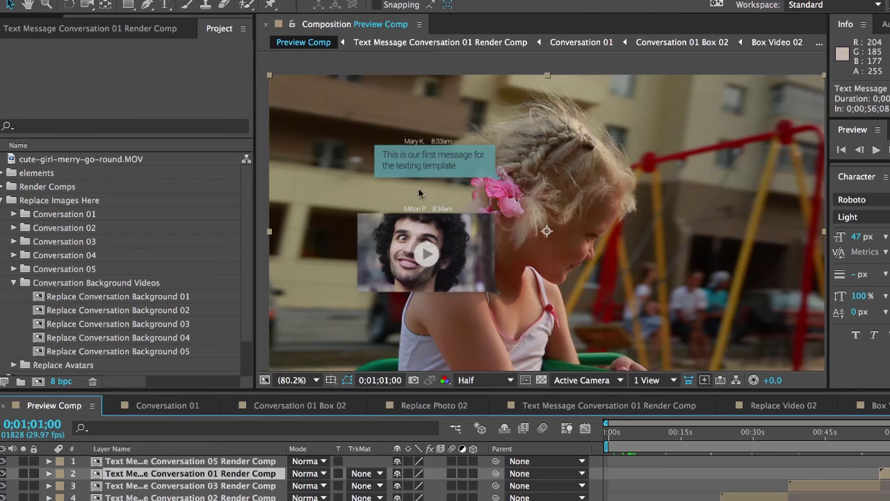
# At 0;01;19;05, open the Text Message Conversation 05 Render Comp from the Preview Comp and view its avatar placeholders at 100%.
pyautogui.moveTo(889, 432); pyautogui.dragTo(889, 433)
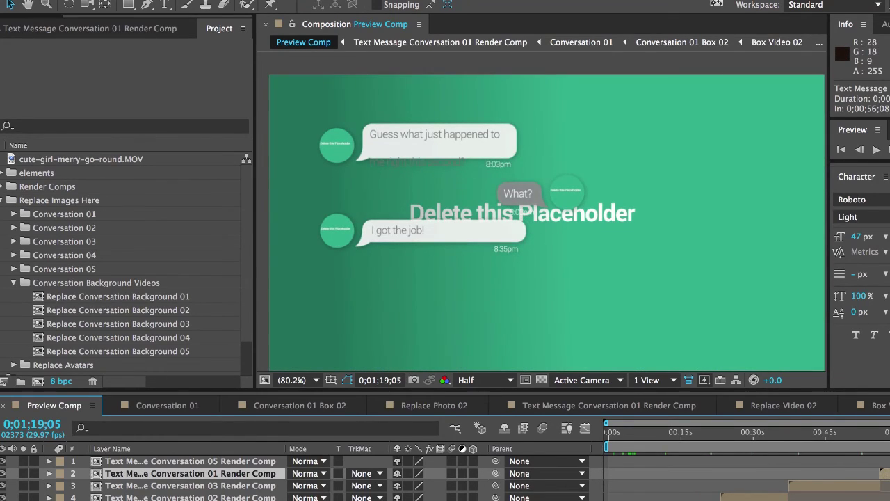
pyautogui.click(889, 462)
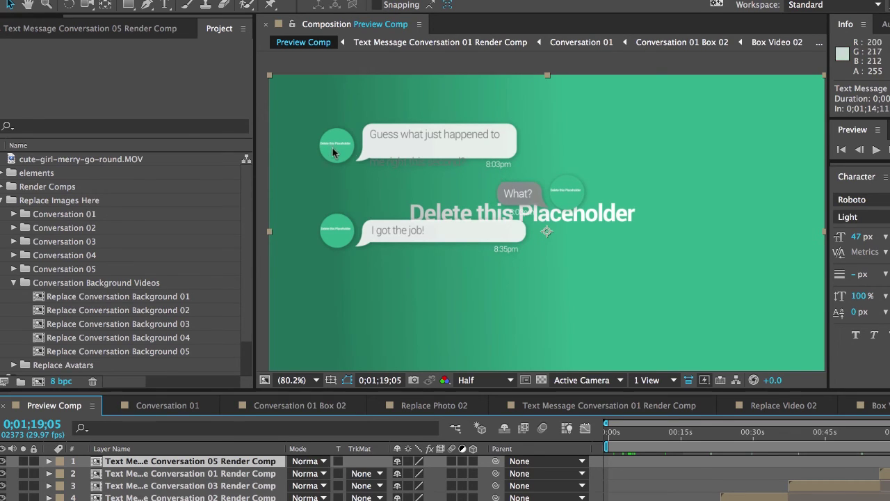
pyautogui.doubleClick(208, 462)
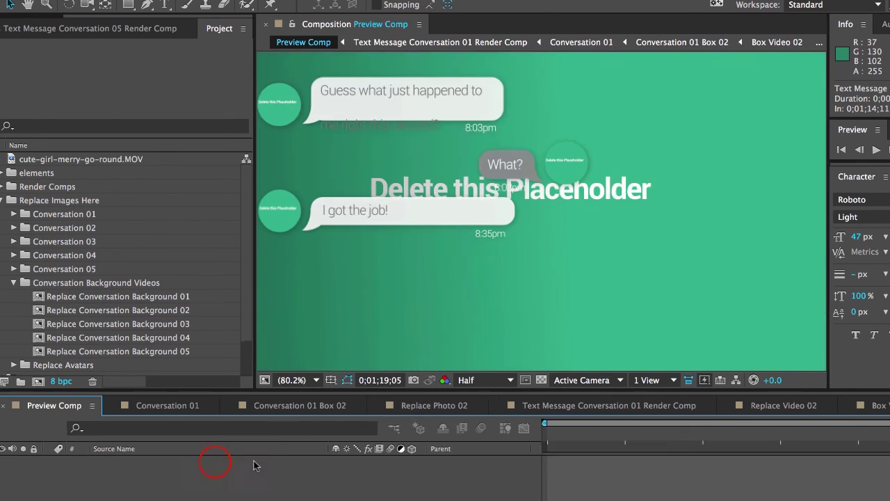
pyautogui.press('z')
pyautogui.keyDown('alt'); pyautogui.click(416, 186); pyautogui.keyUp('alt')
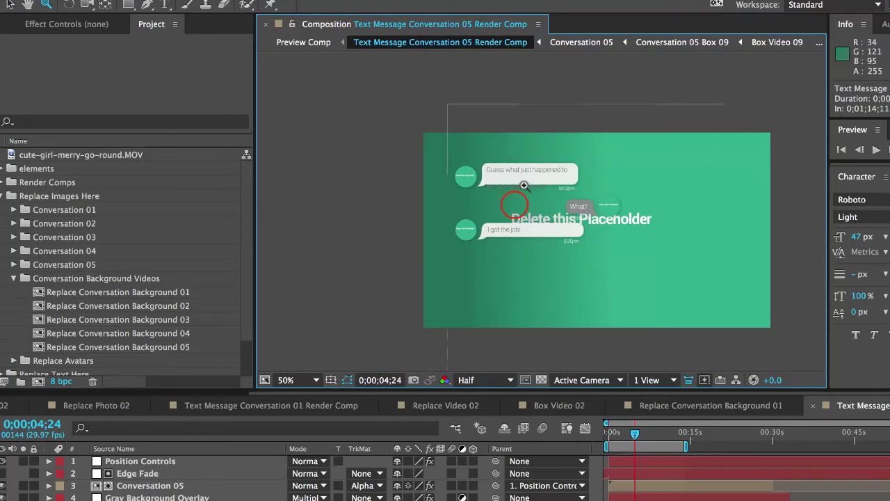
pyautogui.click(530, 206)
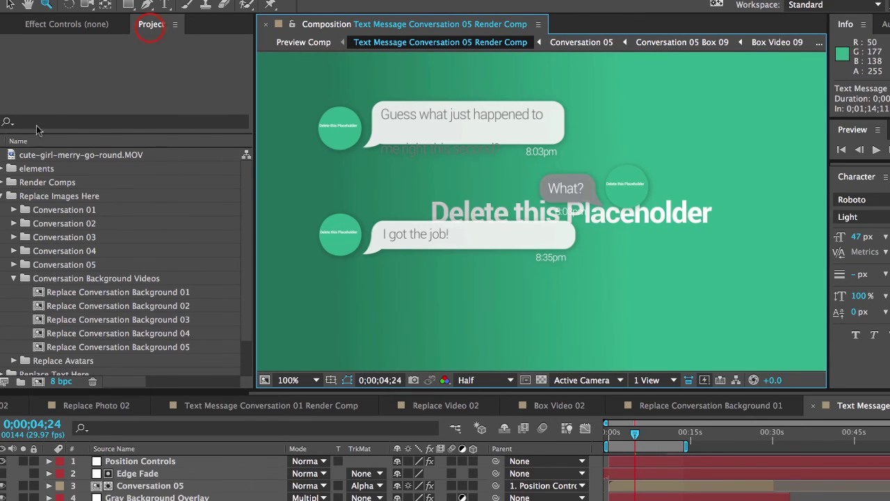
# Locate the Replace Left Side Avatar and Replace Right Side Avatar comps in the project's Replace Avatars folder inside Replace Images Here.
pyautogui.click(152, 25)
pyautogui.moveTo(244, 201); pyautogui.dragTo(248, 234)
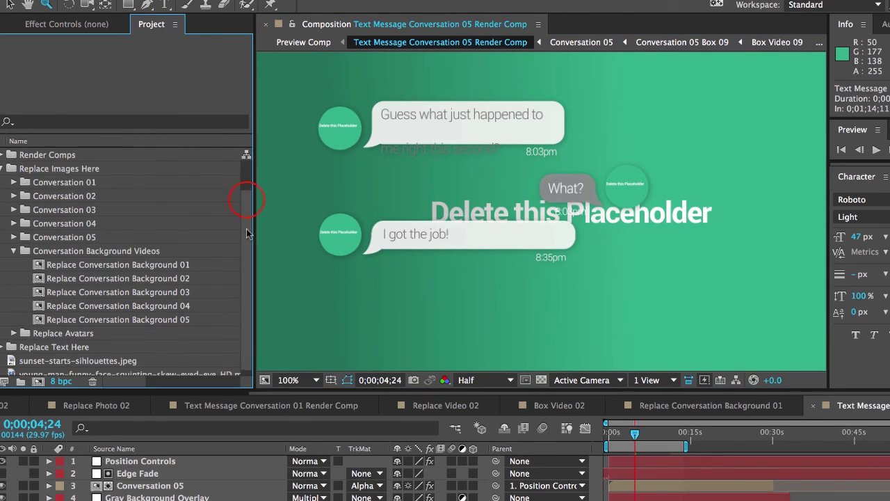
pyautogui.click(38, 170)
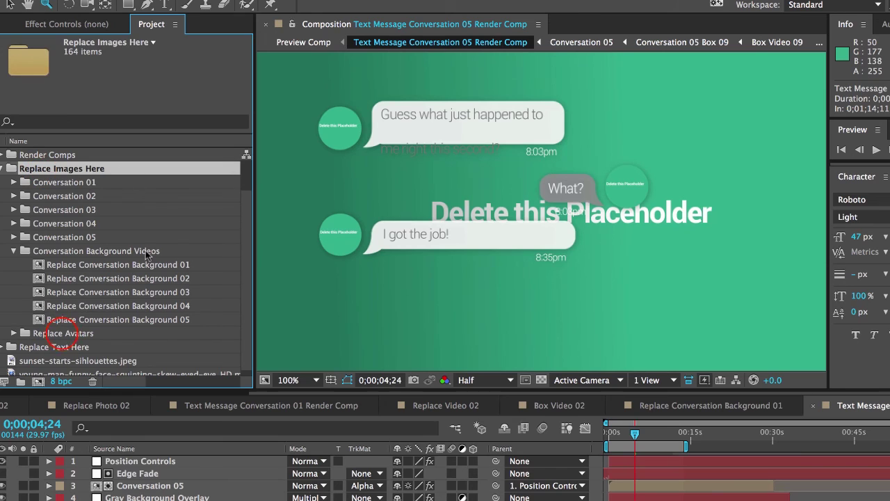
pyautogui.click(67, 334)
pyautogui.click(13, 334)
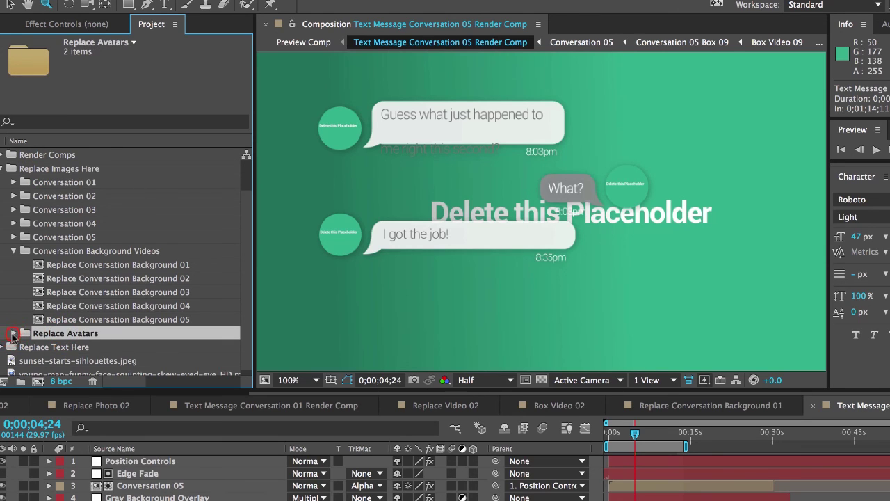
pyautogui.scroll(-3, 228, 304)
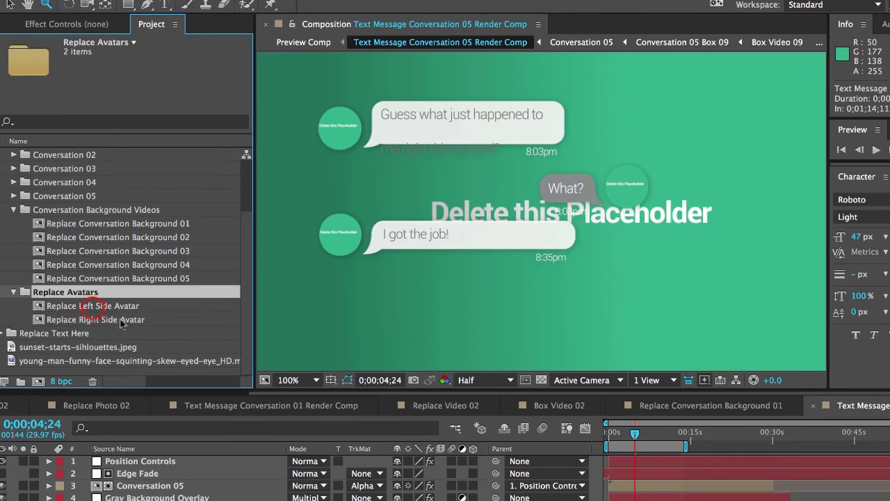
pyautogui.click(96, 309)
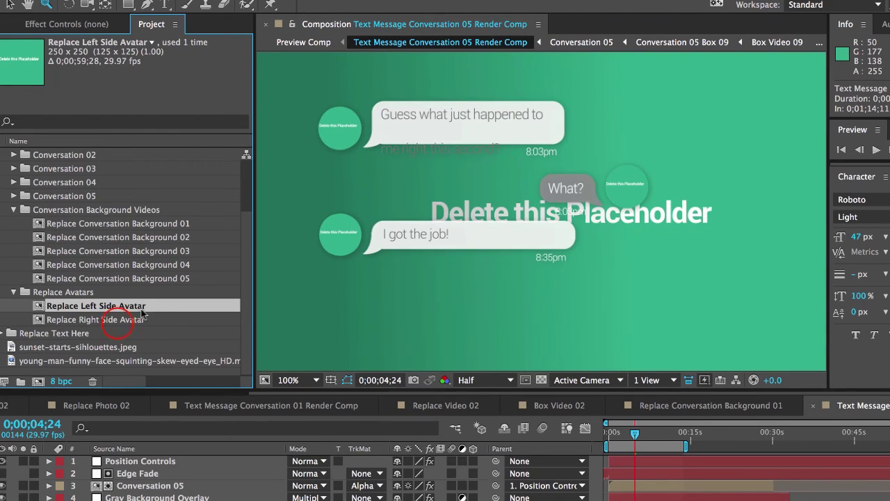
pyautogui.click(116, 320)
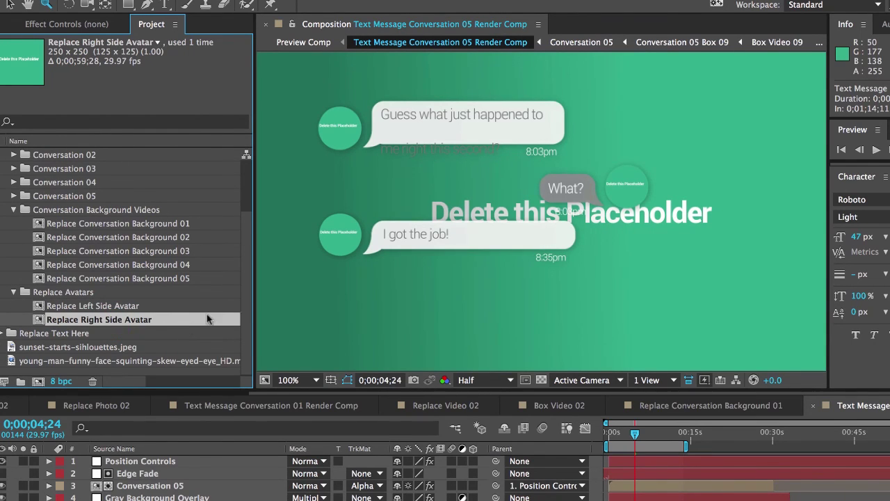
# Open the Conversation 05 comp from its render comp and view all its message boxes at 0;00;09;25.
pyautogui.click(167, 486)
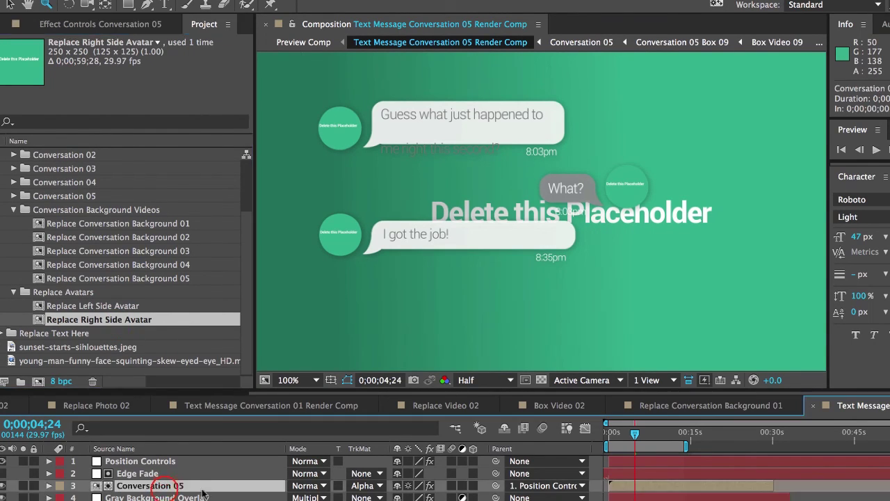
pyautogui.doubleClick(160, 487)
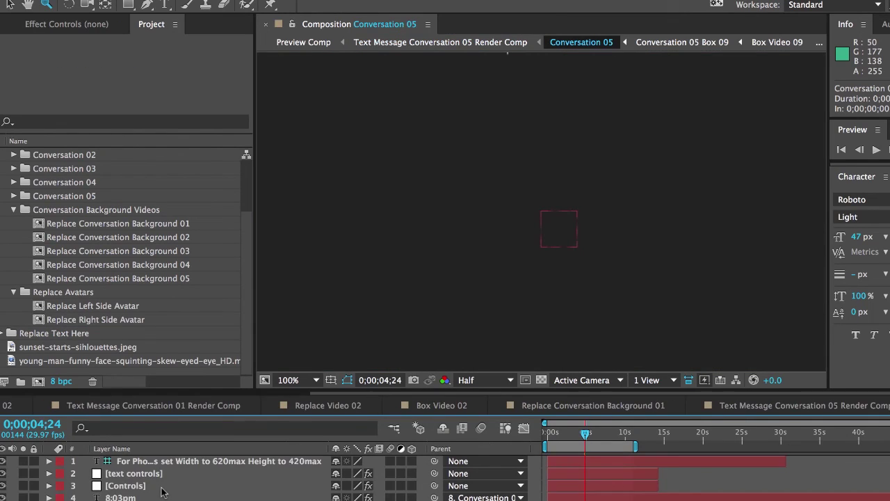
pyautogui.moveTo(615, 433); pyautogui.dragTo(625, 437)
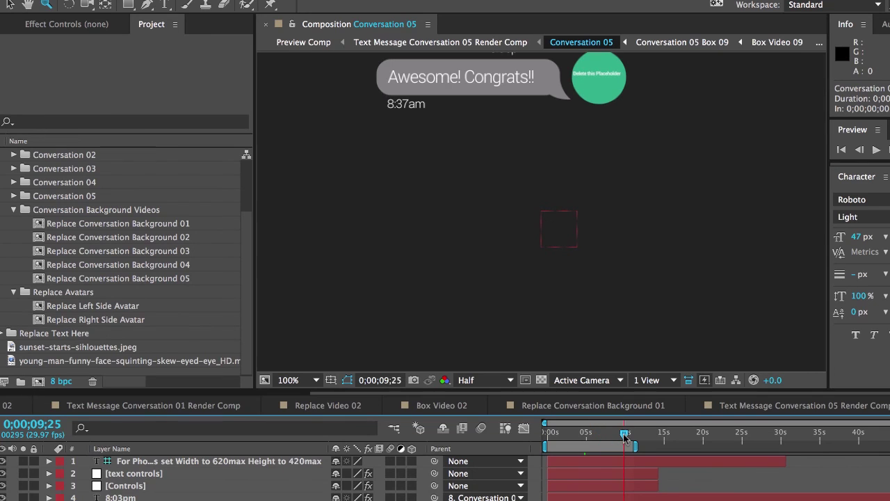
pyautogui.press('h')
pyautogui.moveTo(469, 137); pyautogui.dragTo(575, 338)
pyautogui.press('z')
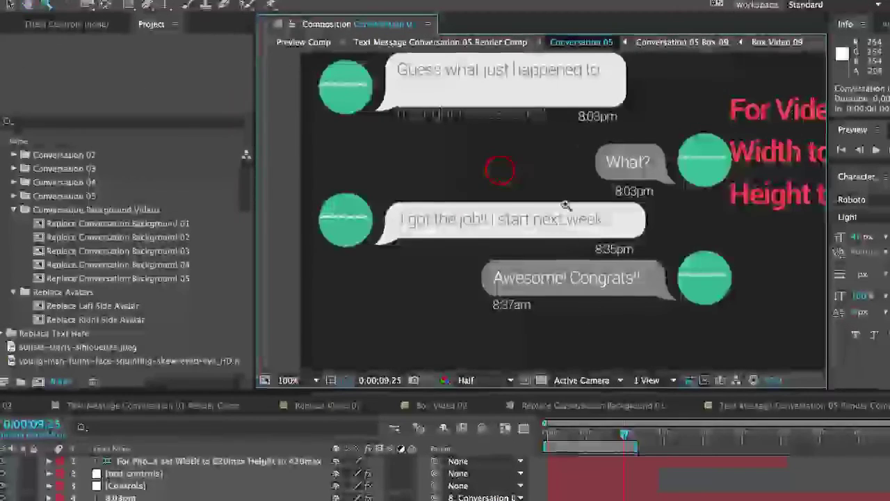
pyautogui.press('h')
pyautogui.moveTo(500, 169); pyautogui.dragTo(496, 179)
pyautogui.press('z')
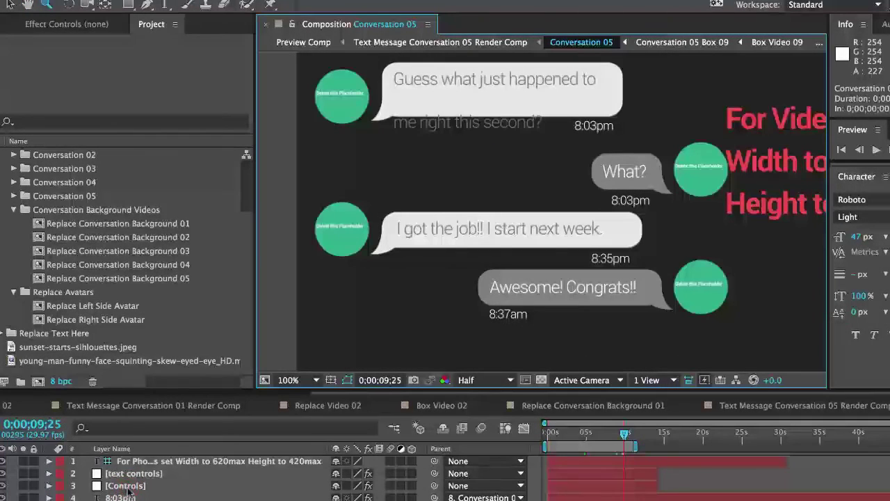
# Show the effect controls of Conversation 05's Controls layer and turn off the Box 01 Left Side checkbox.
pyautogui.click(128, 488)
pyautogui.click(83, 26)
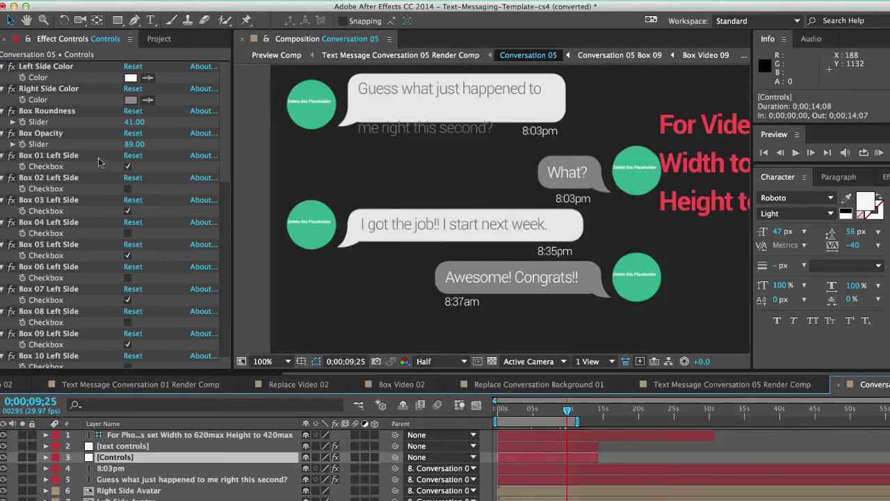
pyautogui.click(79, 155)
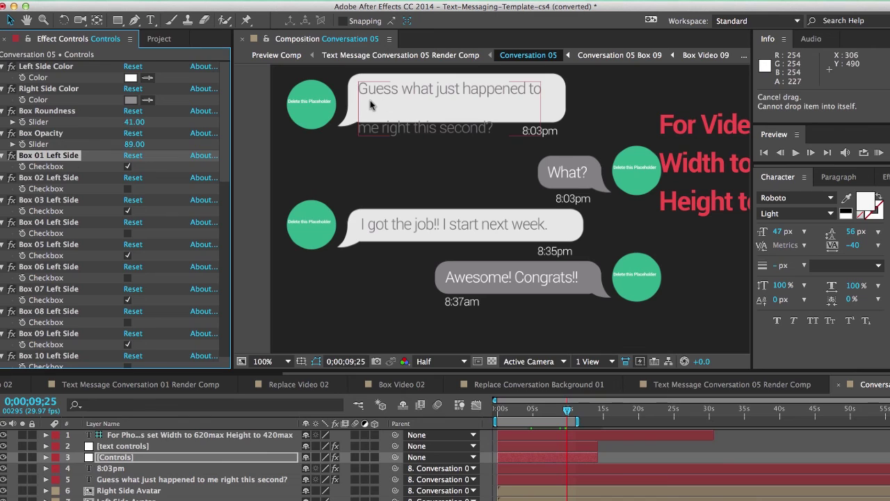
pyautogui.click(128, 167)
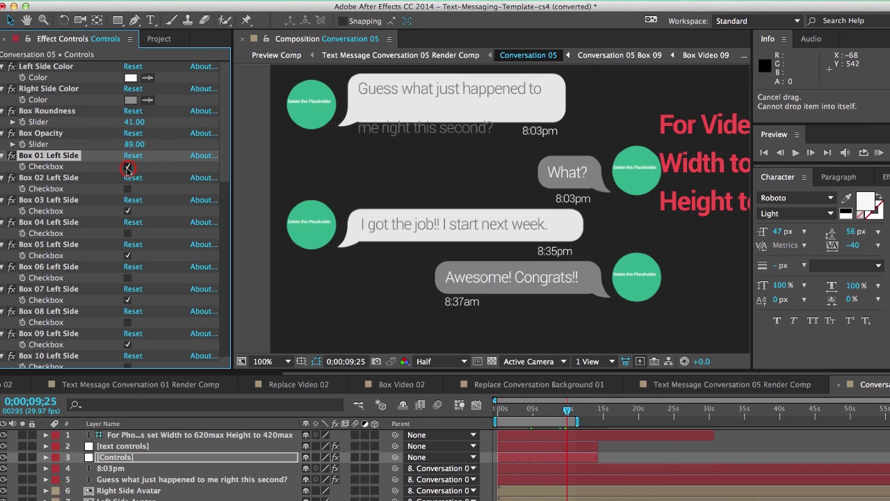